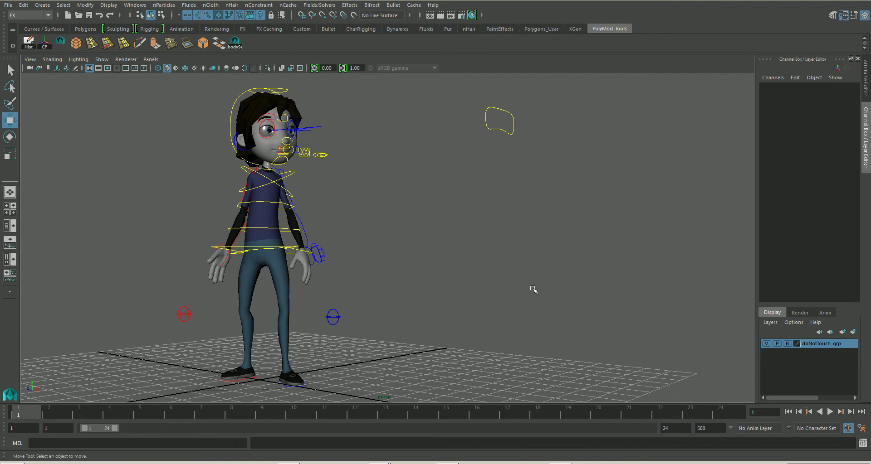
Step: Examine the character's standing and kick poses between frames 1 and 12 from several angles
{"action": "left_click_drag", "start_coordinate": [499, 300], "coordinate": [468, 301], "text": "alt"}
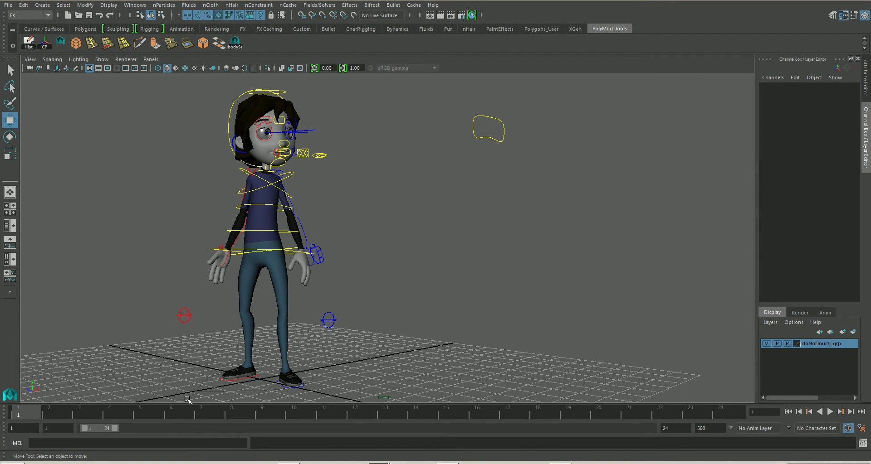
{"action": "left_click_drag", "start_coordinate": [290, 356], "coordinate": [216, 373], "text": "alt"}
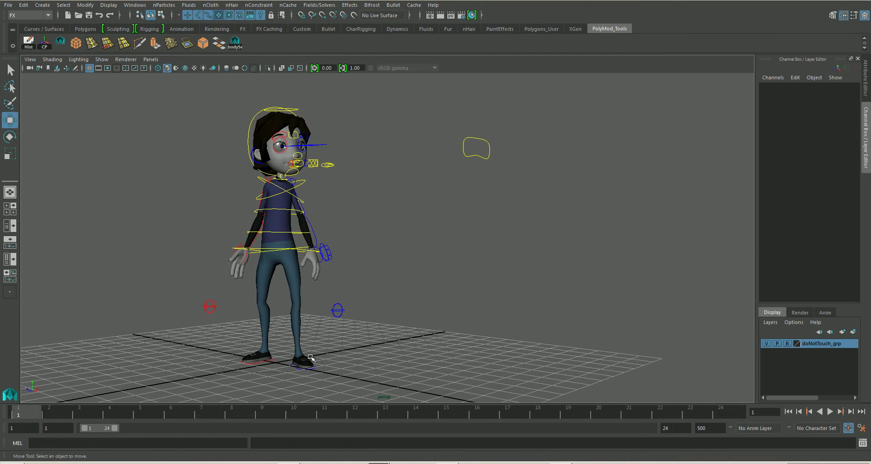
{"action": "left_click_drag", "start_coordinate": [327, 363], "coordinate": [351, 360], "text": "alt"}
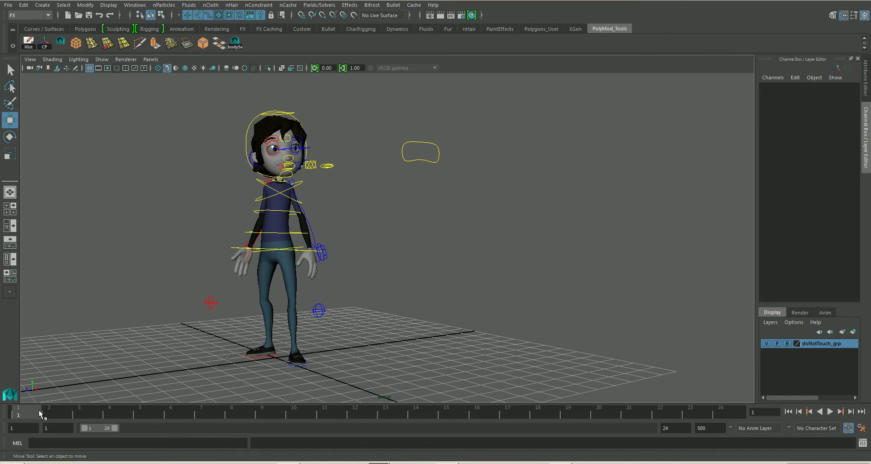
{"action": "left_click_drag", "start_coordinate": [51, 414], "coordinate": [18, 369]}
{"action": "mouse_move", "coordinate": [209, 361]}
{"action": "left_mouse_down", "text": "alt"}
{"action": "mouse_move", "coordinate": [177, 357]}
{"action": "mouse_move", "coordinate": [229, 362]}
{"action": "mouse_move", "coordinate": [195, 365]}
{"action": "left_mouse_up", "text": "alt"}
{"action": "left_click_drag", "start_coordinate": [32, 410], "coordinate": [352, 415]}
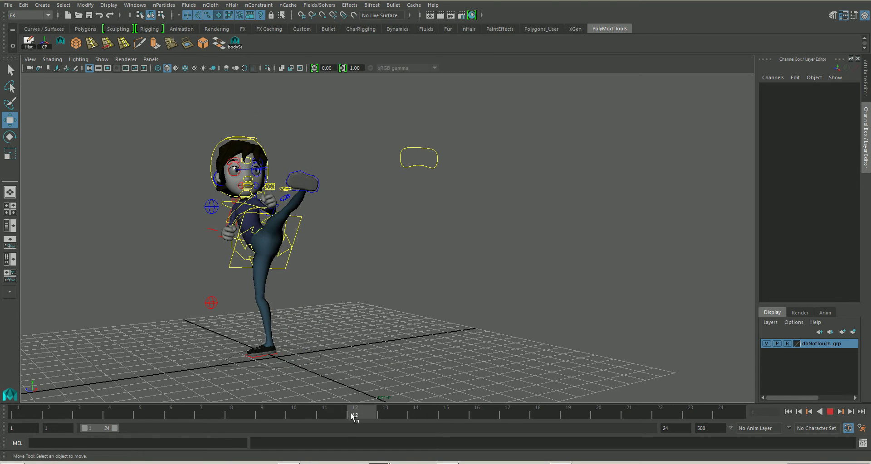
{"action": "left_click_drag", "start_coordinate": [311, 376], "coordinate": [380, 358], "text": "alt"}
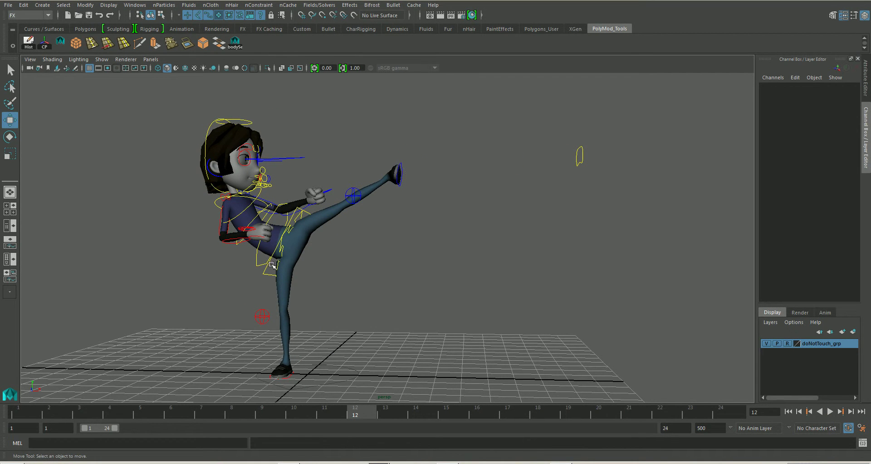
{"action": "mouse_move", "coordinate": [375, 285]}
{"action": "left_mouse_down", "text": "alt"}
{"action": "mouse_move", "coordinate": [332, 284]}
{"action": "mouse_move", "coordinate": [334, 270]}
{"action": "mouse_move", "coordinate": [356, 276]}
{"action": "mouse_move", "coordinate": [315, 276]}
{"action": "mouse_move", "coordinate": [396, 274]}
{"action": "mouse_move", "coordinate": [387, 285]}
{"action": "left_mouse_up", "text": "alt"}
{"action": "scroll", "coordinate": [385, 288], "scroll_direction": "up", "scroll_amount": 1}
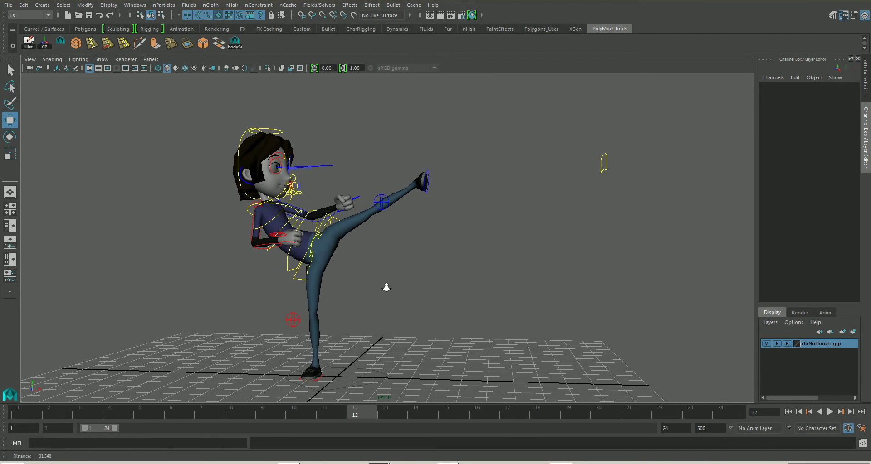
{"action": "scroll", "coordinate": [385, 288], "scroll_direction": "up", "scroll_amount": 1}
{"action": "left_click_drag", "start_coordinate": [352, 338], "coordinate": [309, 300], "text": "alt"}
{"action": "mouse_move", "coordinate": [366, 408]}
{"action": "left_mouse_down"}
{"action": "mouse_move", "coordinate": [265, 419]}
{"action": "mouse_move", "coordinate": [39, 398]}
{"action": "mouse_move", "coordinate": [128, 415]}
{"action": "mouse_move", "coordinate": [358, 416]}
{"action": "mouse_move", "coordinate": [97, 406]}
{"action": "mouse_move", "coordinate": [336, 419]}
{"action": "mouse_move", "coordinate": [174, 417]}
{"action": "mouse_move", "coordinate": [324, 412]}
{"action": "mouse_move", "coordinate": [362, 414]}
{"action": "mouse_move", "coordinate": [228, 414]}
{"action": "mouse_move", "coordinate": [406, 421]}
{"action": "mouse_move", "coordinate": [57, 416]}
{"action": "mouse_move", "coordinate": [603, 414]}
{"action": "mouse_move", "coordinate": [672, 429]}
{"action": "mouse_move", "coordinate": [330, 408]}
{"action": "mouse_move", "coordinate": [373, 414]}
{"action": "mouse_move", "coordinate": [87, 412]}
{"action": "mouse_move", "coordinate": [355, 409]}
{"action": "left_mouse_up"}
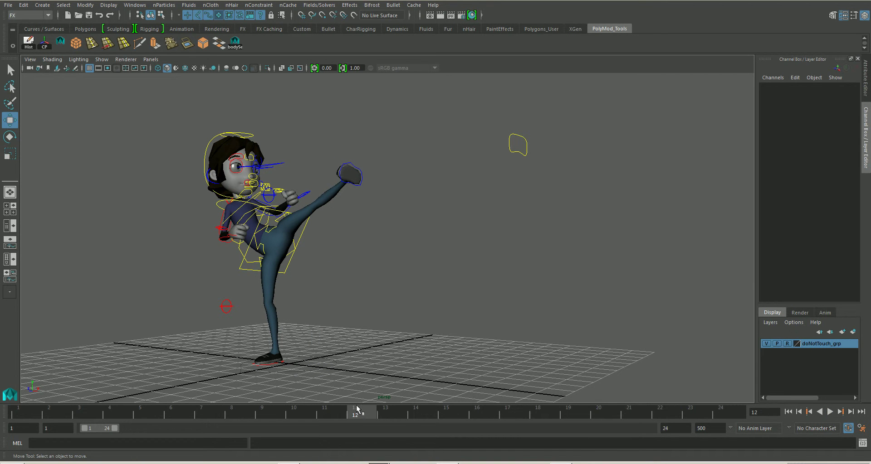
{"action": "left_click_drag", "start_coordinate": [342, 335], "coordinate": [355, 353], "text": "alt"}
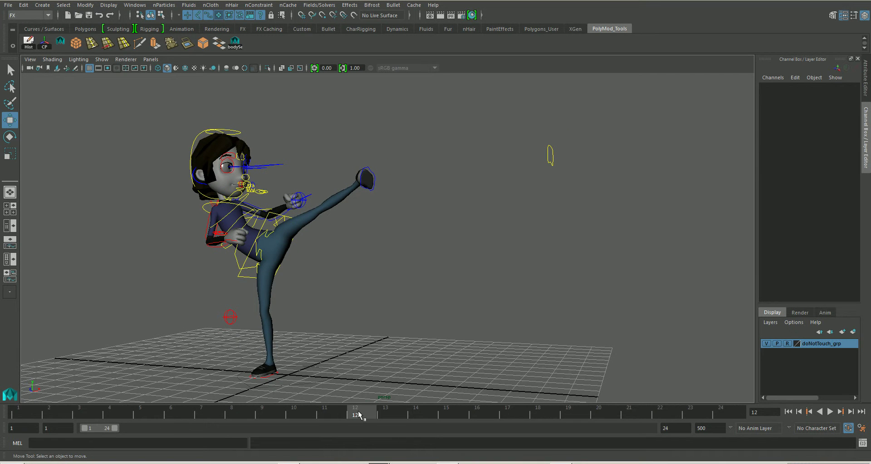
{"action": "mouse_move", "coordinate": [359, 415]}
{"action": "left_mouse_down"}
{"action": "mouse_move", "coordinate": [233, 419]}
{"action": "mouse_move", "coordinate": [369, 421]}
{"action": "mouse_move", "coordinate": [246, 415]}
{"action": "mouse_move", "coordinate": [369, 413]}
{"action": "left_mouse_up"}
Step: Select all the character's body controls and set a key on them at frame 6
{"action": "left_click", "coordinate": [235, 43]}
{"action": "left_click_drag", "start_coordinate": [355, 416], "coordinate": [180, 417]}
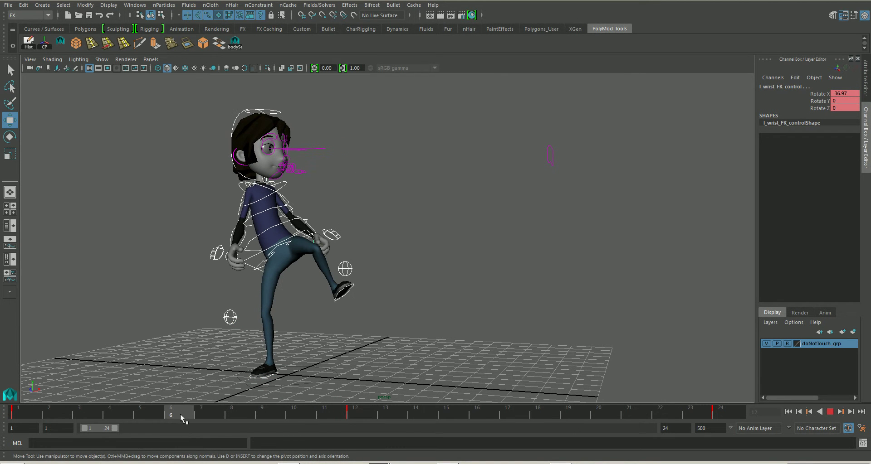
{"action": "left_click_drag", "start_coordinate": [181, 415], "coordinate": [180, 415]}
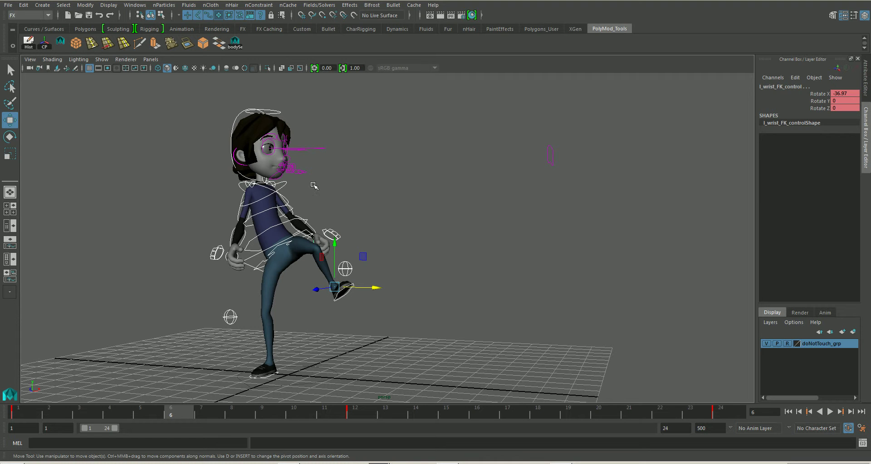
{"action": "key", "text": "s"}
{"action": "left_click", "coordinate": [415, 279]}
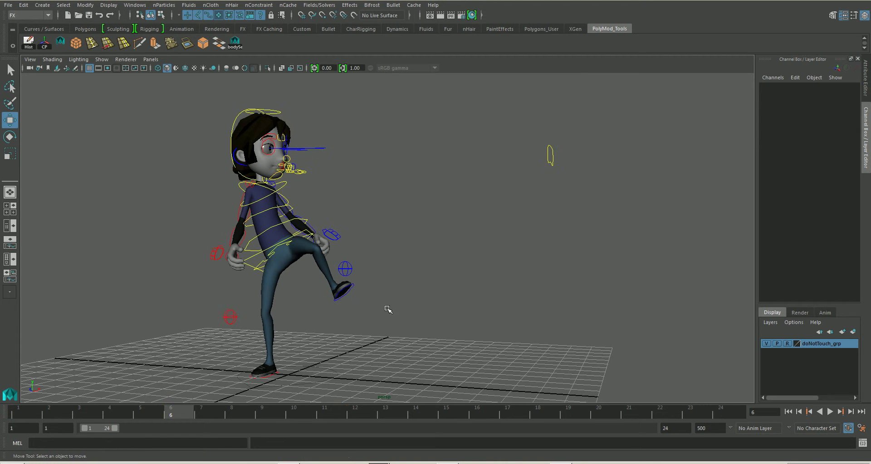
Step: Consult the martial arts side kick reference images in the browser and compare them with the frame 6 pose
{"action": "middle_click_drag", "start_coordinate": [389, 307], "coordinate": [396, 310], "text": "alt"}
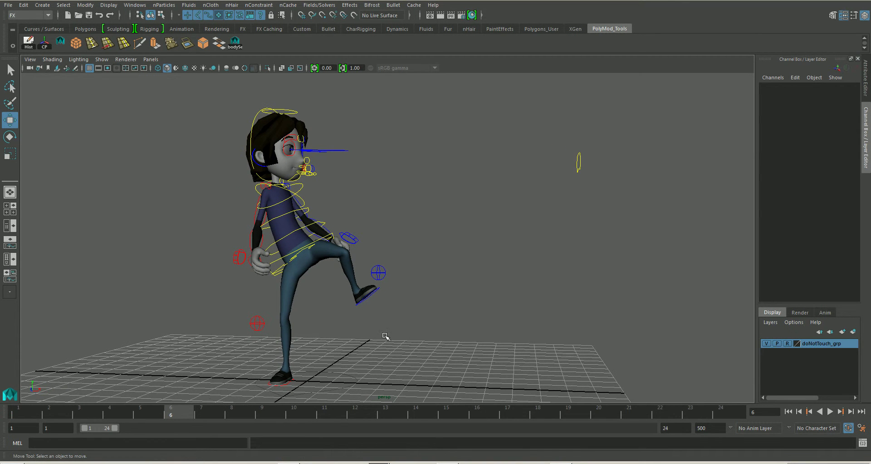
{"action": "mouse_move", "coordinate": [177, 415]}
{"action": "left_mouse_down"}
{"action": "mouse_move", "coordinate": [123, 412]}
{"action": "mouse_move", "coordinate": [170, 416]}
{"action": "left_mouse_up"}
{"action": "left_click_drag", "start_coordinate": [173, 417], "coordinate": [174, 417]}
{"action": "left_click_drag", "start_coordinate": [870, 114], "coordinate": [642, 47]}
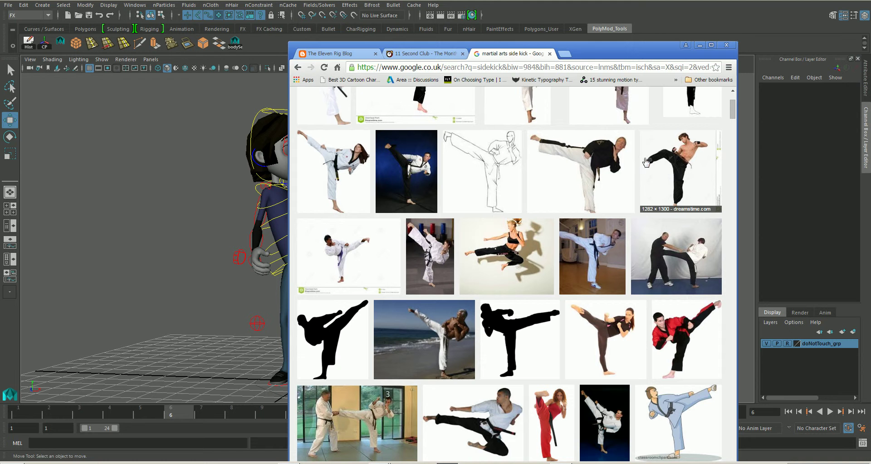
{"action": "left_click", "coordinate": [699, 44]}
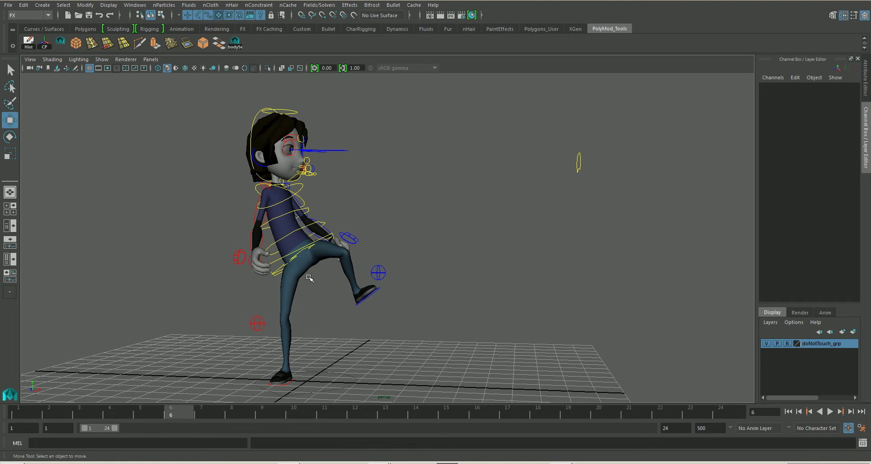
{"action": "left_click_drag", "start_coordinate": [309, 278], "coordinate": [312, 280], "text": "alt"}
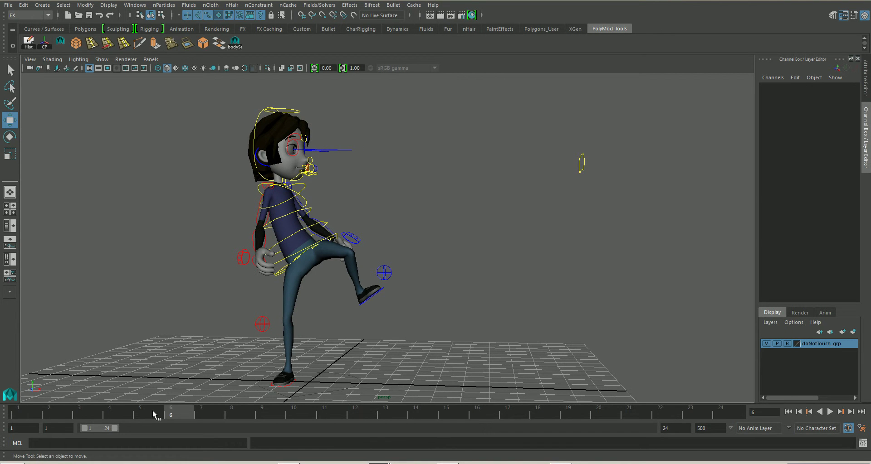
{"action": "mouse_move", "coordinate": [154, 415]}
{"action": "left_mouse_down"}
{"action": "mouse_move", "coordinate": [109, 413]}
{"action": "mouse_move", "coordinate": [272, 414]}
{"action": "mouse_move", "coordinate": [114, 413]}
{"action": "mouse_move", "coordinate": [171, 415]}
{"action": "left_mouse_up"}
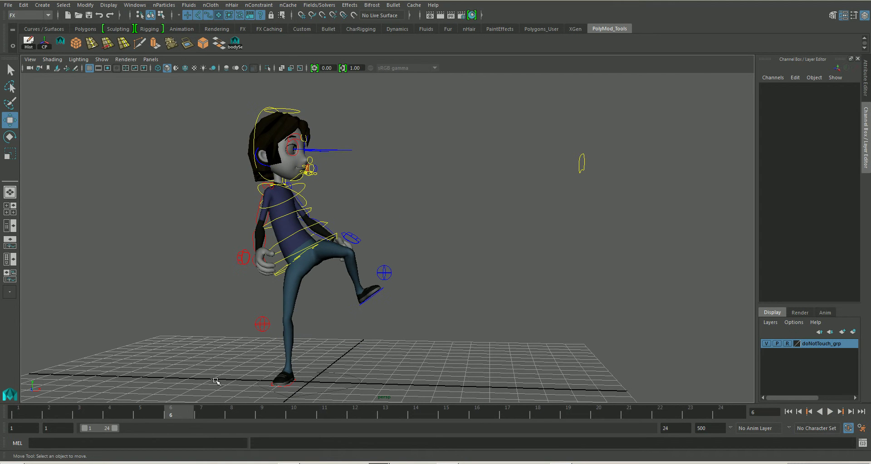
Step: Shift the body control backward to Translate X -0.239 at frame 6
{"action": "left_click", "coordinate": [285, 260]}
{"action": "left_click_drag", "start_coordinate": [352, 281], "coordinate": [443, 292], "text": "alt"}
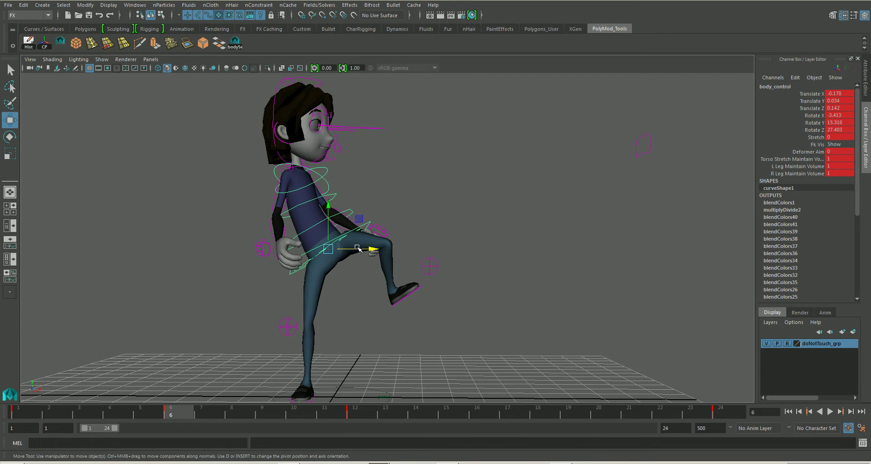
{"action": "left_click_drag", "start_coordinate": [358, 250], "coordinate": [360, 264]}
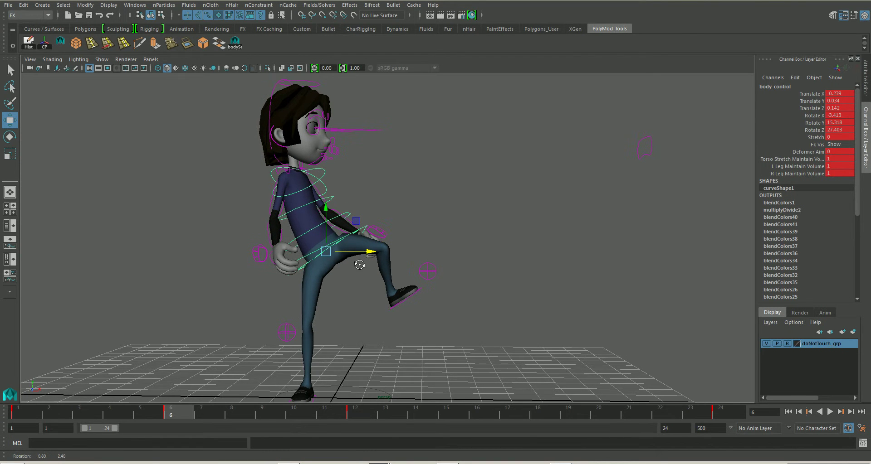
{"action": "middle_click_drag", "start_coordinate": [362, 263], "coordinate": [372, 259], "text": "alt"}
{"action": "left_click_drag", "start_coordinate": [372, 258], "coordinate": [374, 259], "text": "alt"}
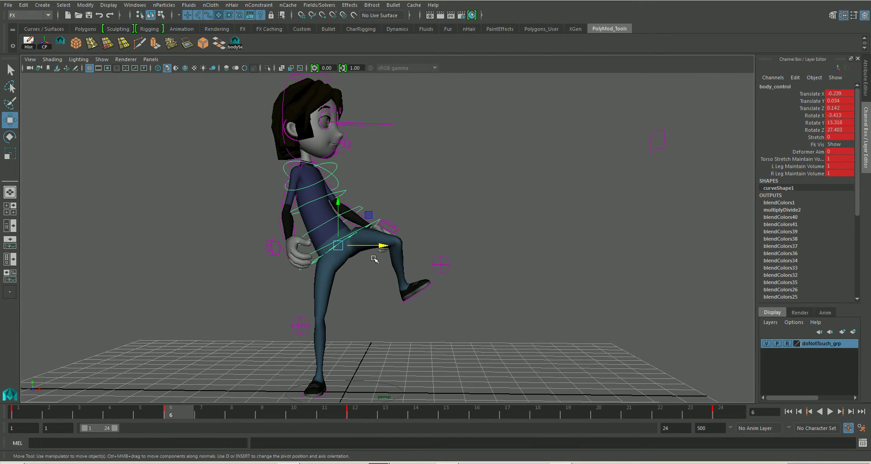
{"action": "left_click", "coordinate": [371, 180]}
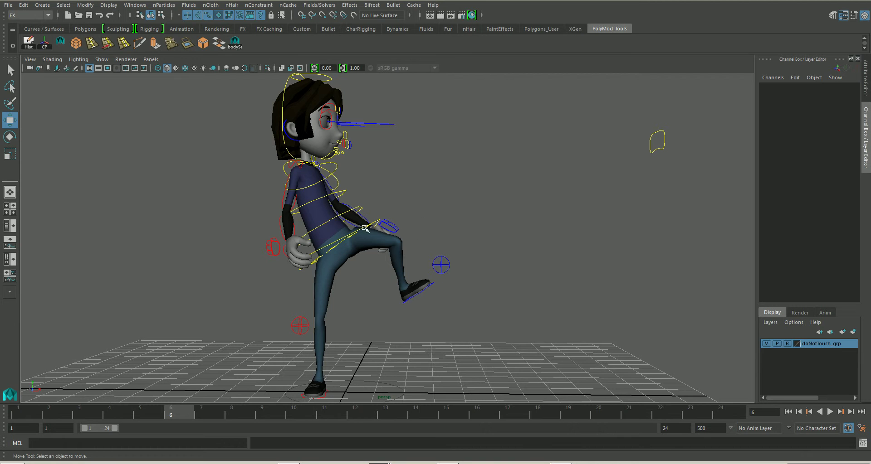
Step: Bend the lower torso FK control forward and rotate the second torso FK control to Rotate X 12.396
{"action": "left_click", "coordinate": [328, 221]}
{"action": "key", "text": "e"}
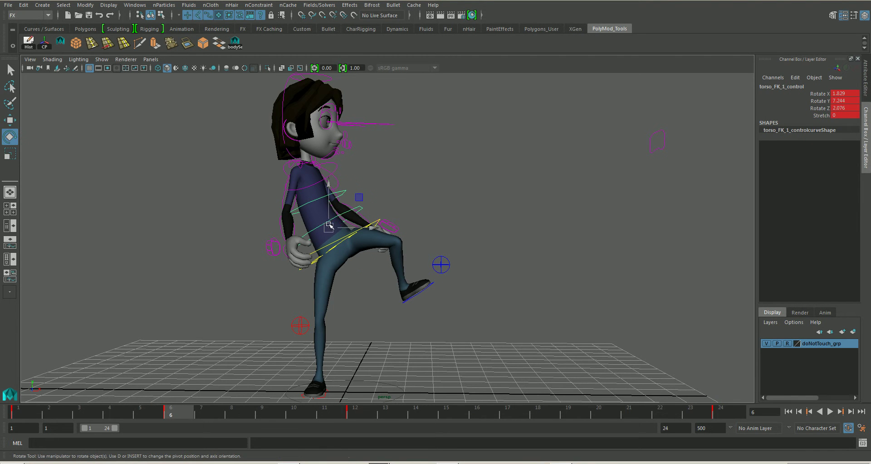
{"action": "left_click_drag", "start_coordinate": [333, 211], "coordinate": [374, 202]}
{"action": "left_click", "coordinate": [342, 193]}
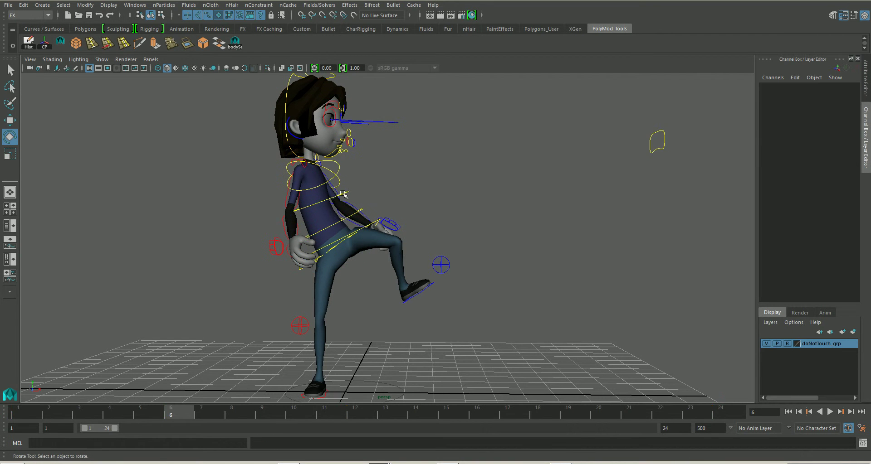
{"action": "left_click", "coordinate": [342, 195]}
{"action": "left_click_drag", "start_coordinate": [318, 197], "coordinate": [344, 199]}
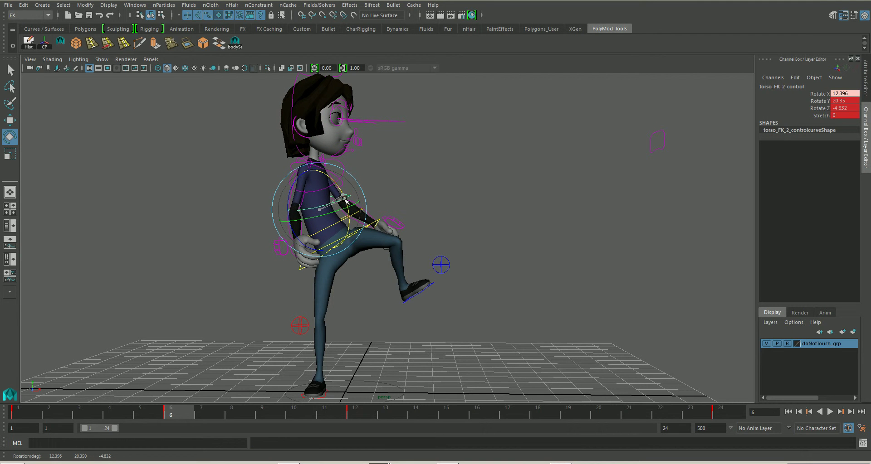
Step: Tilt the chest IK control forward to Rotate X 20.576
{"action": "left_click", "coordinate": [341, 175]}
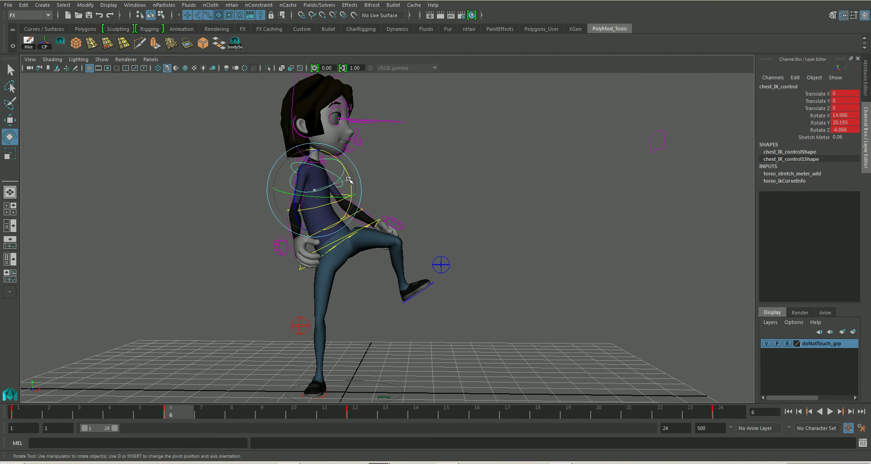
{"action": "left_click_drag", "start_coordinate": [349, 180], "coordinate": [337, 187]}
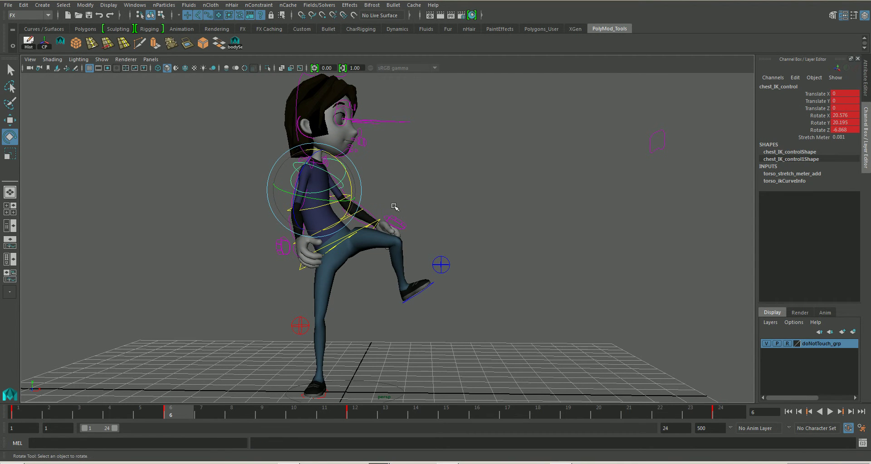
{"action": "left_click", "coordinate": [310, 181]}
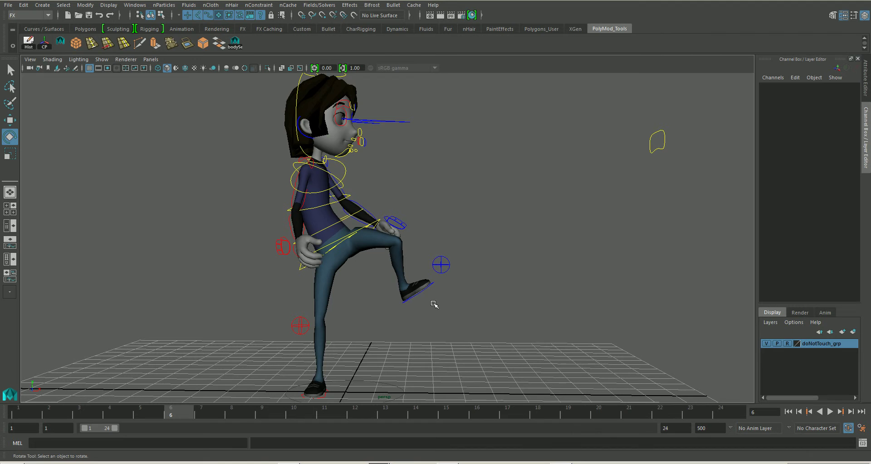
Step: Raise the body control to Translate Y 0.127 at frame 6 and check the motion through the frame 12 kick
{"action": "left_click", "coordinate": [366, 227]}
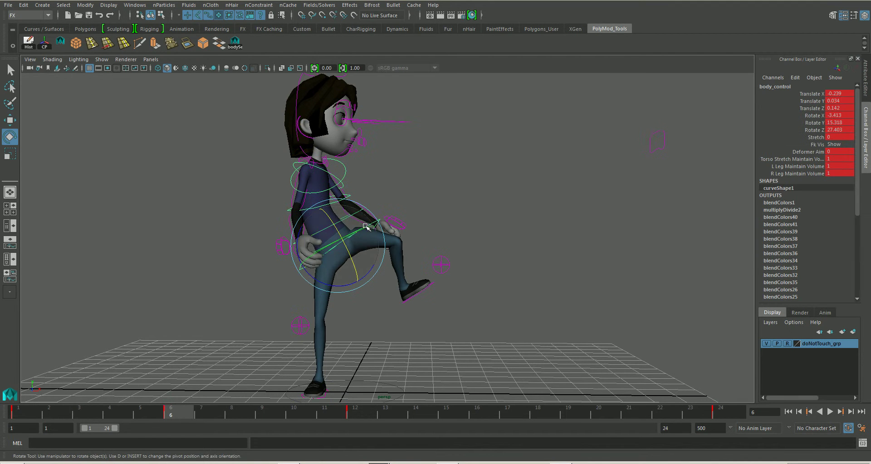
{"action": "key", "text": "w"}
{"action": "left_click_drag", "start_coordinate": [339, 224], "coordinate": [341, 222]}
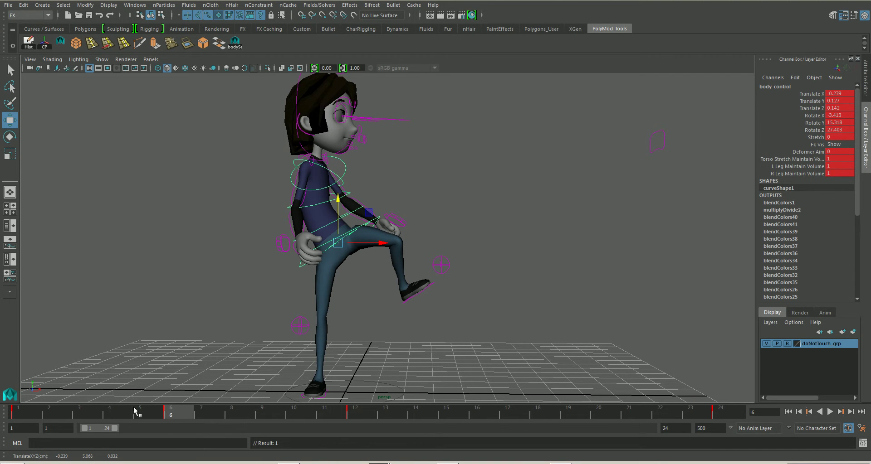
{"action": "key", "text": "alt+v"}
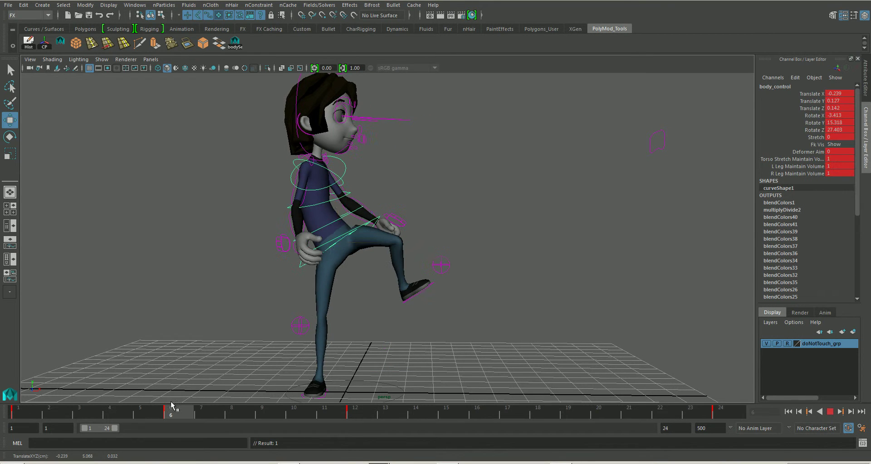
{"action": "key", "text": "alt+v"}
{"action": "key", "text": "alt+v"}
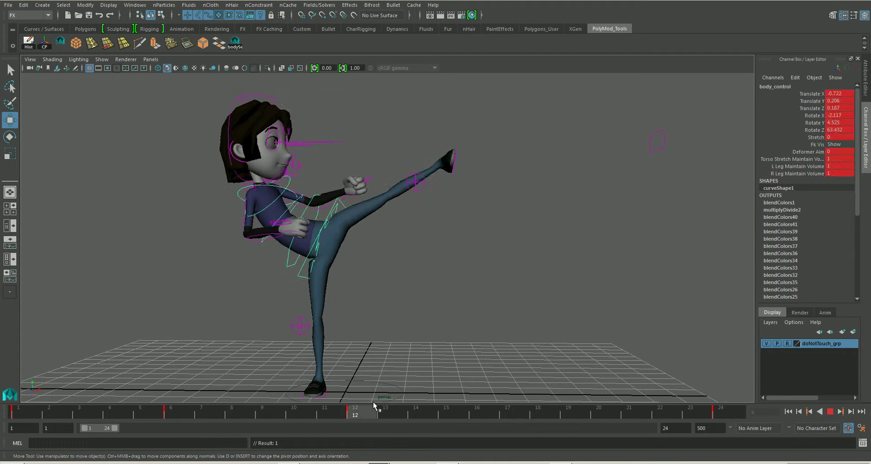
{"action": "key", "text": "alt+v"}
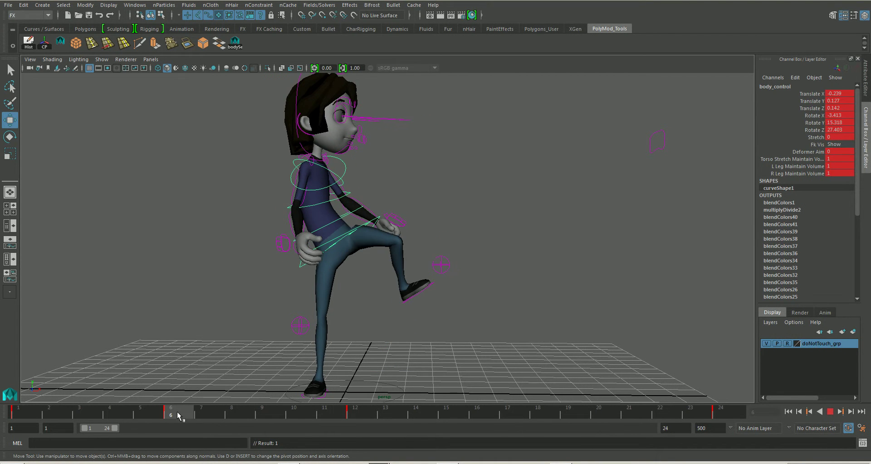
Step: Move the left ankle IK control to Translate X 1.712 and Y 4.702, rotate the foot, and key it at frame 6
{"action": "left_click", "coordinate": [422, 293]}
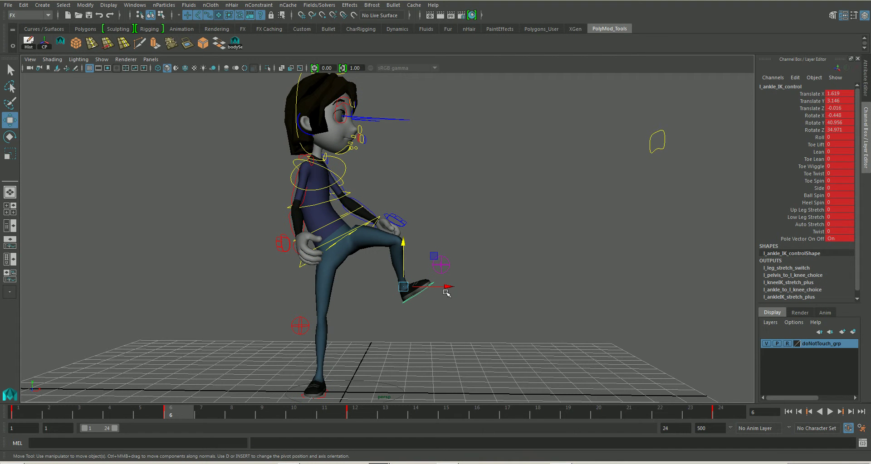
{"action": "left_click_drag", "start_coordinate": [439, 257], "coordinate": [441, 210]}
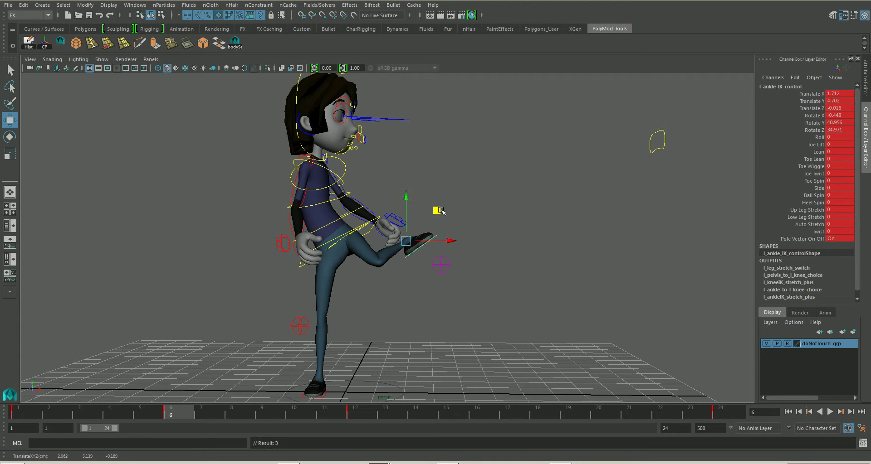
{"action": "key", "text": "e"}
{"action": "left_click_drag", "start_coordinate": [429, 230], "coordinate": [423, 241]}
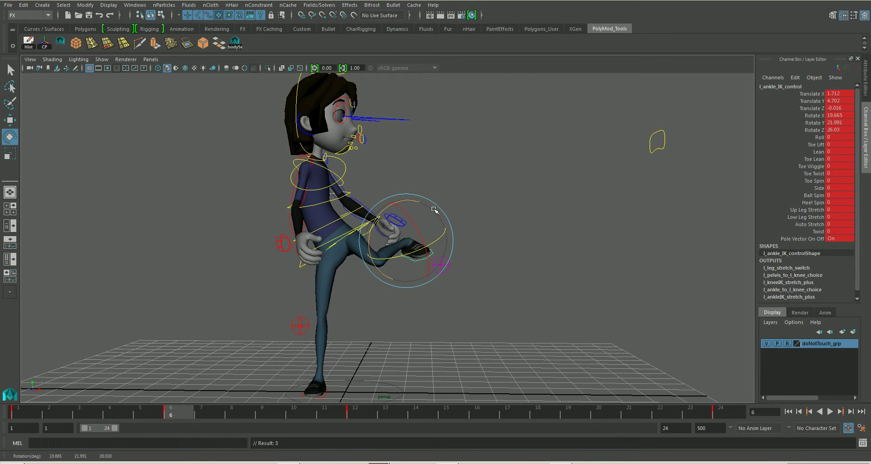
{"action": "left_click_drag", "start_coordinate": [419, 203], "coordinate": [437, 210]}
{"action": "key", "text": "s"}
Step: Move the left knee IK control to Translate X -2.627, Y 4.238 and Z -3.39, and check the motion around frame 6
{"action": "key", "text": "w"}
{"action": "left_click", "coordinate": [442, 269]}
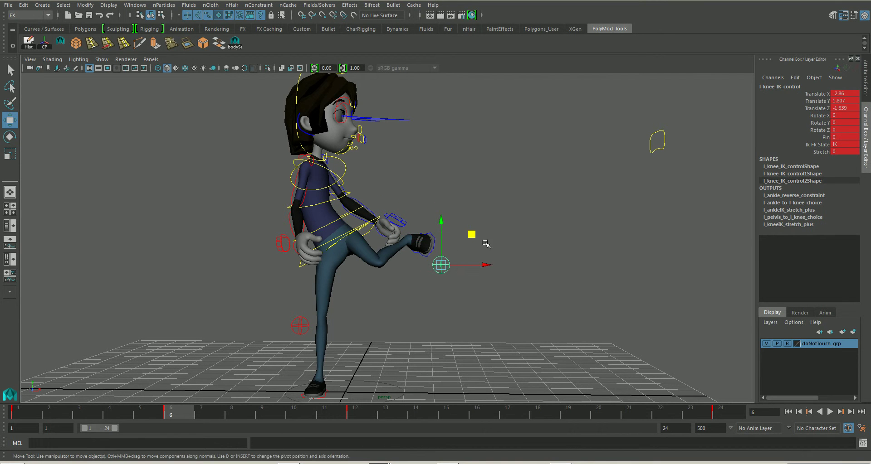
{"action": "left_click_drag", "start_coordinate": [484, 241], "coordinate": [471, 316], "text": "alt"}
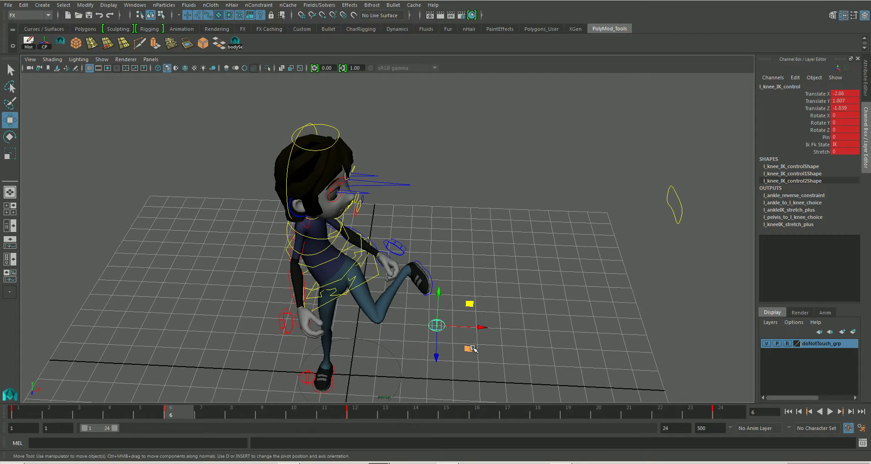
{"action": "left_click_drag", "start_coordinate": [471, 348], "coordinate": [484, 303]}
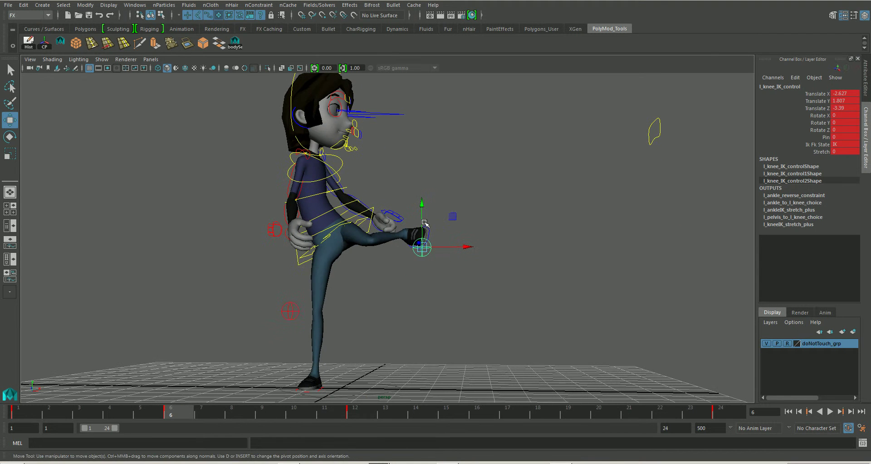
{"action": "left_click_drag", "start_coordinate": [424, 223], "coordinate": [435, 273]}
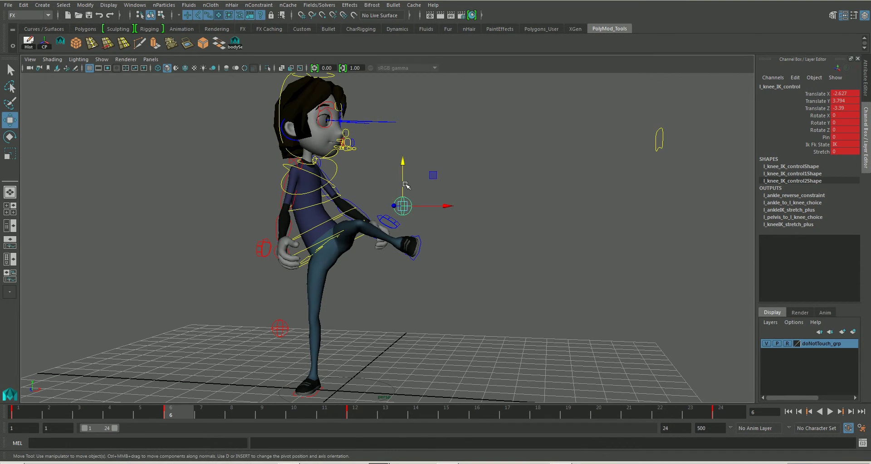
{"action": "left_click_drag", "start_coordinate": [405, 185], "coordinate": [405, 169]}
{"action": "left_click_drag", "start_coordinate": [416, 245], "coordinate": [439, 240], "text": "alt"}
{"action": "middle_click_drag", "start_coordinate": [434, 248], "coordinate": [432, 253], "text": "alt"}
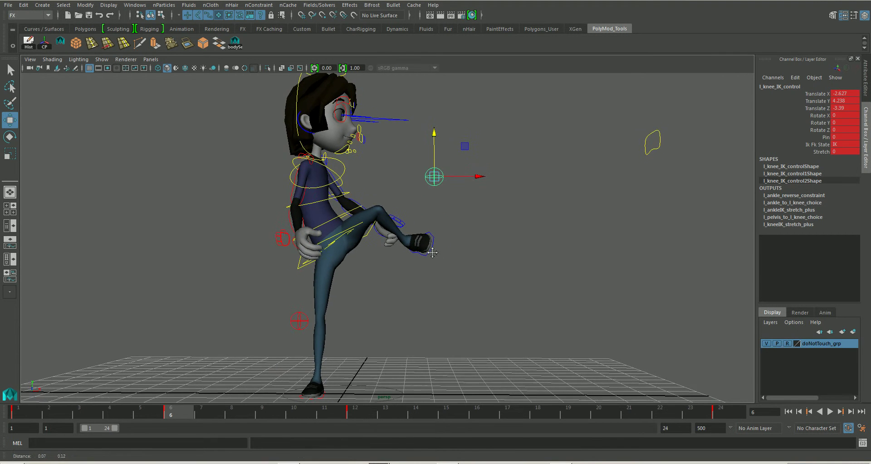
{"action": "left_click_drag", "start_coordinate": [432, 253], "coordinate": [418, 323], "text": "alt"}
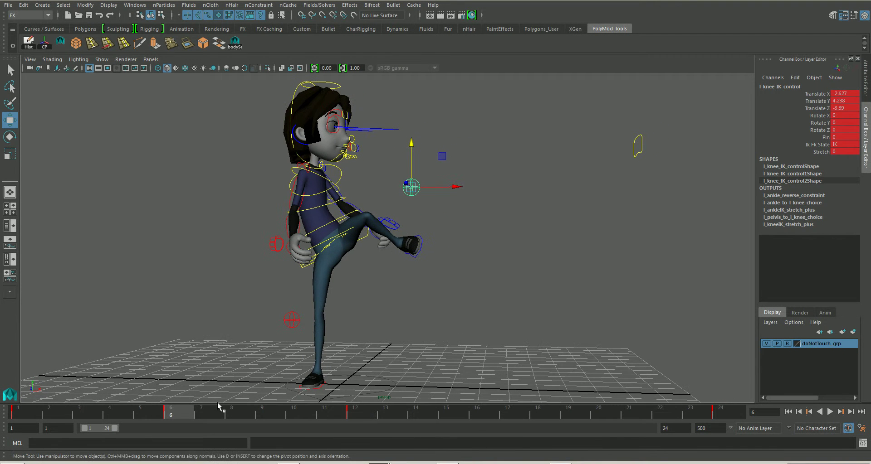
{"action": "left_click_drag", "start_coordinate": [211, 414], "coordinate": [168, 410]}
{"action": "left_click_drag", "start_coordinate": [375, 228], "coordinate": [389, 259], "text": "alt"}
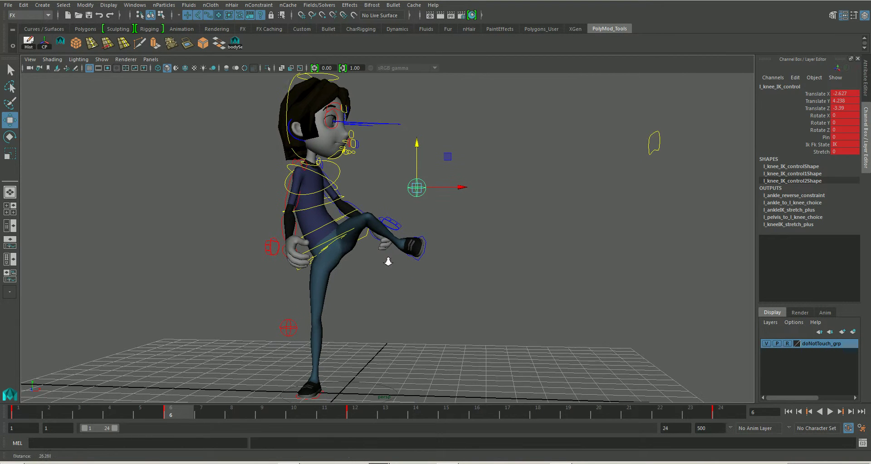
Step: Rotate the body control to Rotate X -4.123, Y 15.147 and Z 24.704 at frame 6
{"action": "left_click", "coordinate": [366, 239]}
{"action": "key", "text": "e"}
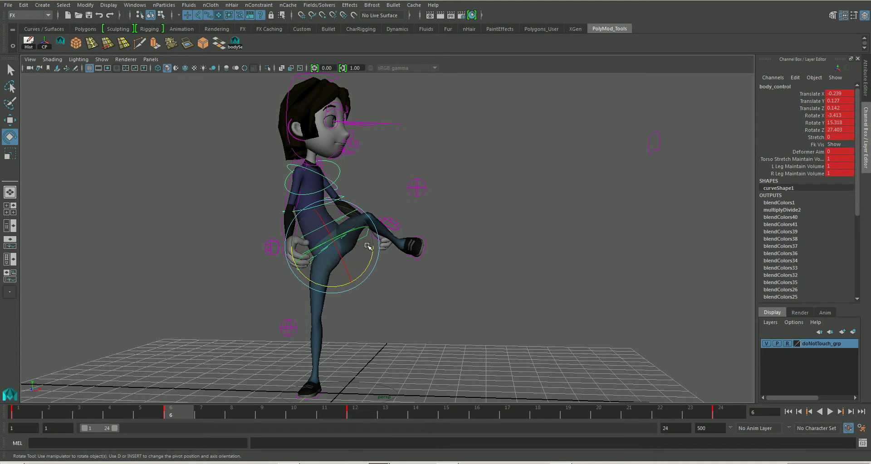
{"action": "left_click_drag", "start_coordinate": [381, 248], "coordinate": [389, 260], "text": "alt"}
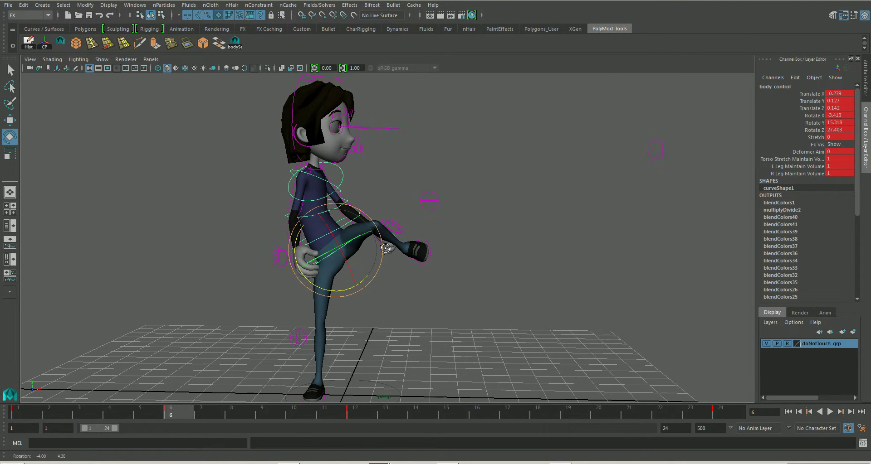
{"action": "left_click_drag", "start_coordinate": [348, 287], "coordinate": [336, 291]}
Step: Rotate the lower torso FK control and turn the chest IK control to Rotate X 28.302, Y 20.195 and Z -6.868
{"action": "left_click", "coordinate": [342, 232]}
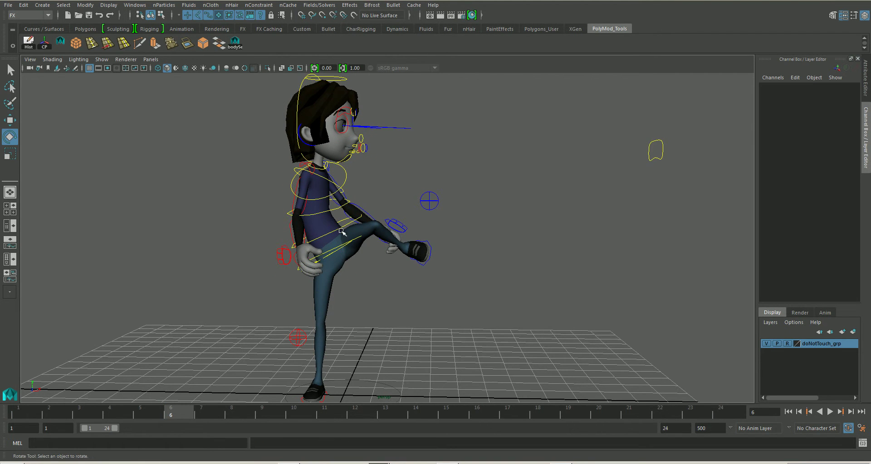
{"action": "left_click", "coordinate": [337, 220]}
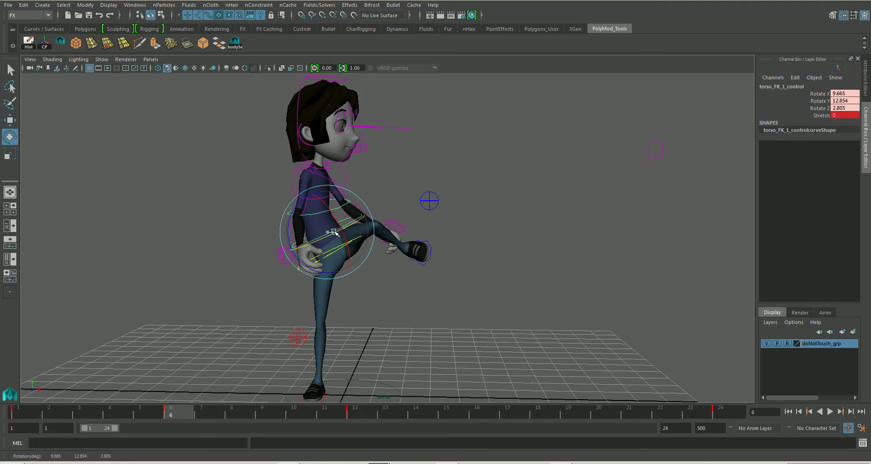
{"action": "left_click_drag", "start_coordinate": [333, 232], "coordinate": [354, 192]}
{"action": "left_click", "coordinate": [372, 202]}
{"action": "left_click", "coordinate": [341, 207]}
{"action": "left_click", "coordinate": [365, 183]}
{"action": "left_click", "coordinate": [346, 184]}
{"action": "mouse_move", "coordinate": [360, 230]}
{"action": "left_mouse_down", "text": "alt"}
{"action": "mouse_move", "coordinate": [374, 224]}
{"action": "mouse_move", "coordinate": [353, 224]}
{"action": "mouse_move", "coordinate": [351, 236]}
{"action": "left_mouse_up", "text": "alt"}
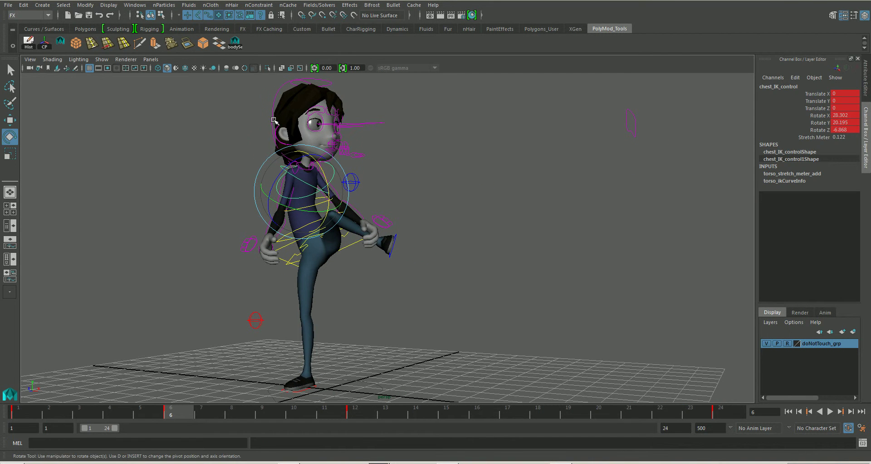
Step: Tilt the head IK control to Rotate X 29.257, Y 77.918 and Z 11.503, and check the motion around frame 6
{"action": "left_click", "coordinate": [274, 120]}
{"action": "left_click_drag", "start_coordinate": [331, 139], "coordinate": [336, 158]}
{"action": "left_click_drag", "start_coordinate": [340, 227], "coordinate": [363, 248], "text": "alt"}
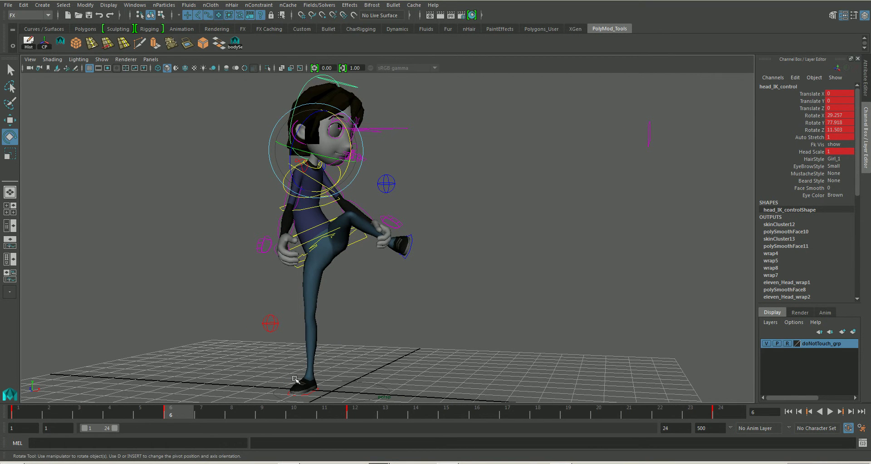
{"action": "mouse_move", "coordinate": [160, 411]}
{"action": "left_mouse_down"}
{"action": "mouse_move", "coordinate": [59, 411]}
{"action": "mouse_move", "coordinate": [171, 410]}
{"action": "left_mouse_up"}
{"action": "left_click_drag", "start_coordinate": [351, 321], "coordinate": [347, 317], "text": "alt"}
Step: Shift the body control back over the standing leg to Translate X -0.506
{"action": "left_click", "coordinate": [340, 249]}
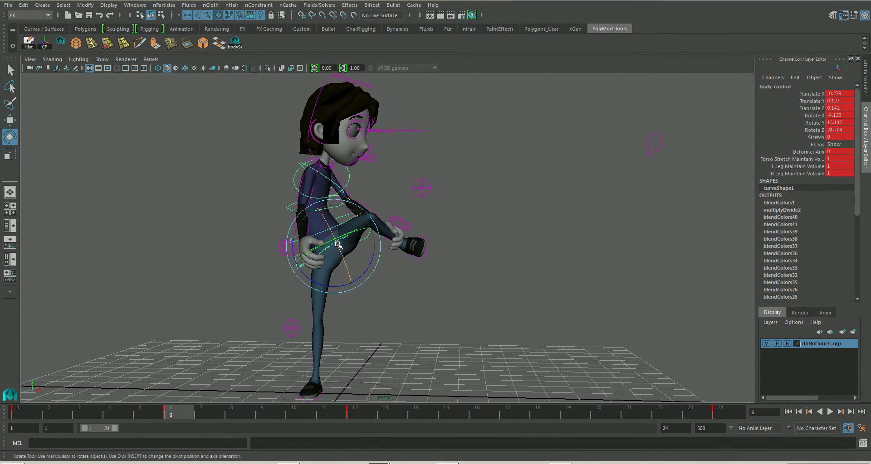
{"action": "key", "text": "w"}
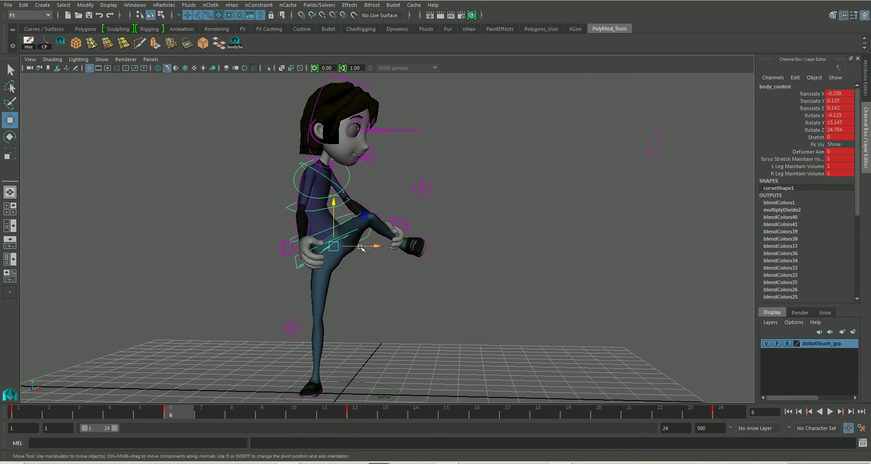
{"action": "left_click_drag", "start_coordinate": [361, 248], "coordinate": [352, 247]}
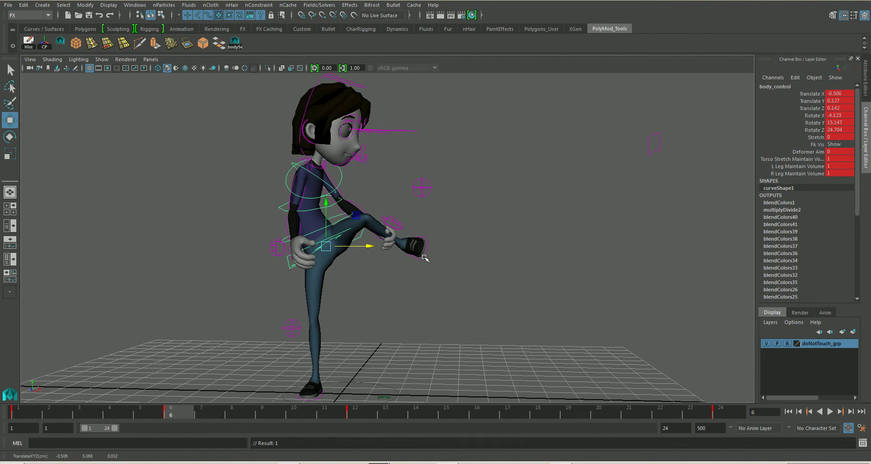
Step: Move the left ankle and knee IK controls together, placing the knee control at Translate X -2.389 and Y 4.334
{"action": "left_click", "coordinate": [422, 187]}
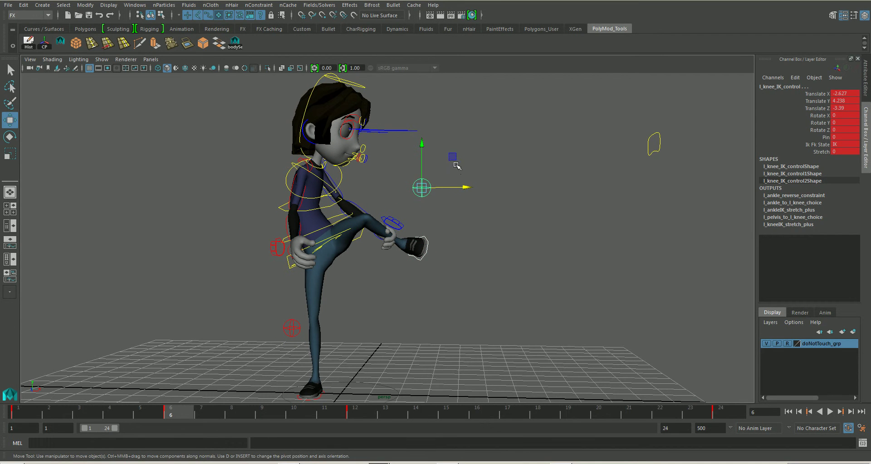
{"action": "left_click_drag", "start_coordinate": [454, 162], "coordinate": [445, 155]}
{"action": "left_click_drag", "start_coordinate": [436, 210], "coordinate": [438, 215], "text": "alt"}
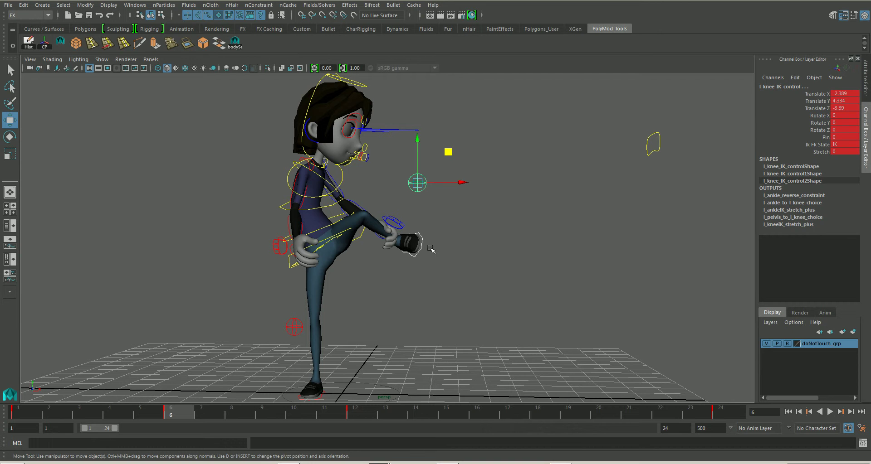
Step: Rotate the left shoulder FK control to Rotate X -21.665, Y -3.781 and Z 45.244, and bend the left elbow to raise the hand
{"action": "left_click", "coordinate": [342, 190]}
{"action": "key", "text": "e"}
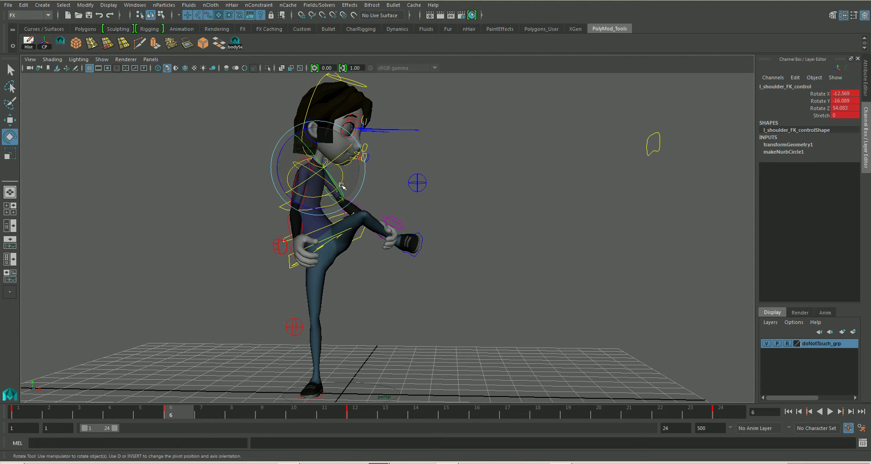
{"action": "left_click_drag", "start_coordinate": [342, 183], "coordinate": [312, 189]}
{"action": "left_click", "coordinate": [366, 200]}
{"action": "left_click", "coordinate": [339, 186]}
{"action": "left_click", "coordinate": [343, 190]}
{"action": "right_click_drag", "start_coordinate": [313, 191], "coordinate": [385, 253], "text": "alt"}
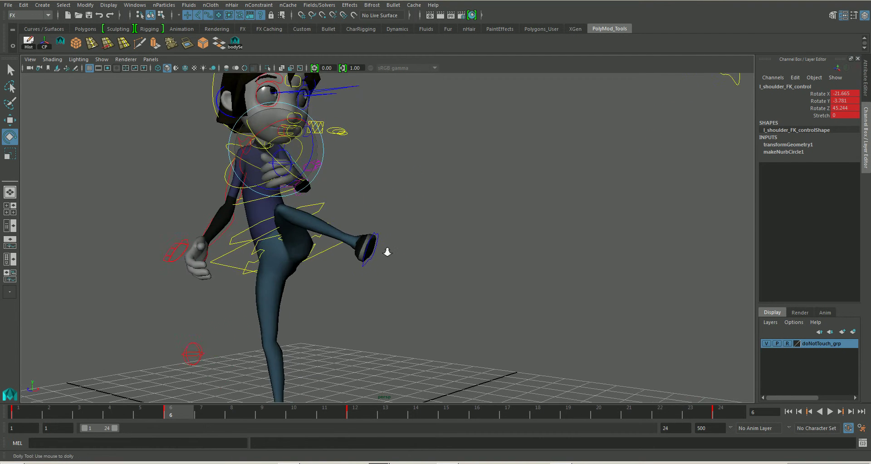
{"action": "left_click_drag", "start_coordinate": [372, 218], "coordinate": [290, 191], "text": "alt"}
{"action": "middle_click_drag", "start_coordinate": [284, 156], "coordinate": [333, 239], "text": "alt"}
{"action": "right_click_drag", "start_coordinate": [333, 239], "coordinate": [444, 287], "text": "alt"}
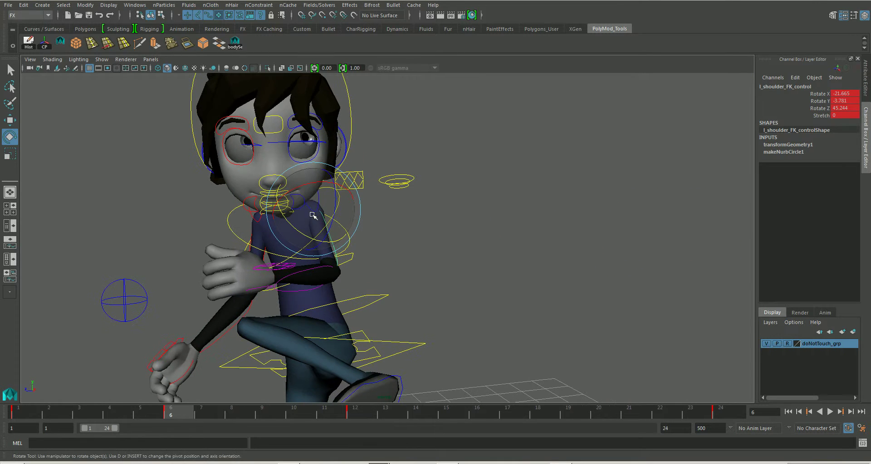
Step: Rotate the left clavicle control to Rotate X -3.083, Y -9.855 and Z 6.868
{"action": "left_click", "coordinate": [335, 212]}
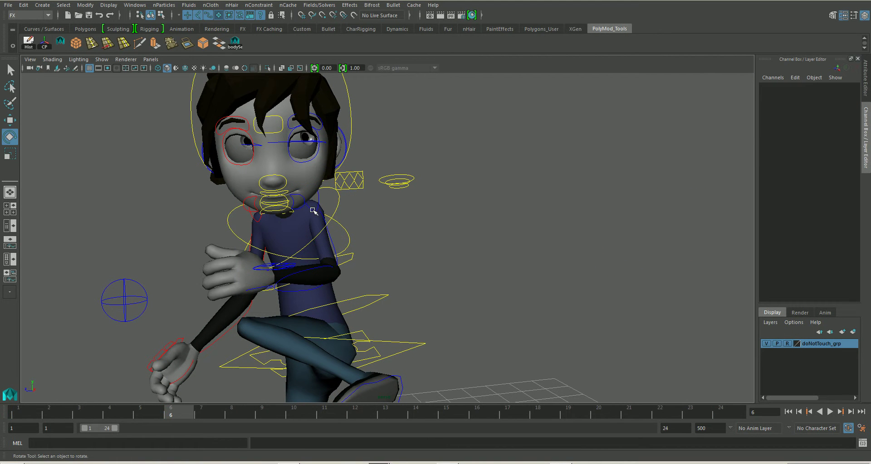
{"action": "left_click", "coordinate": [312, 210]}
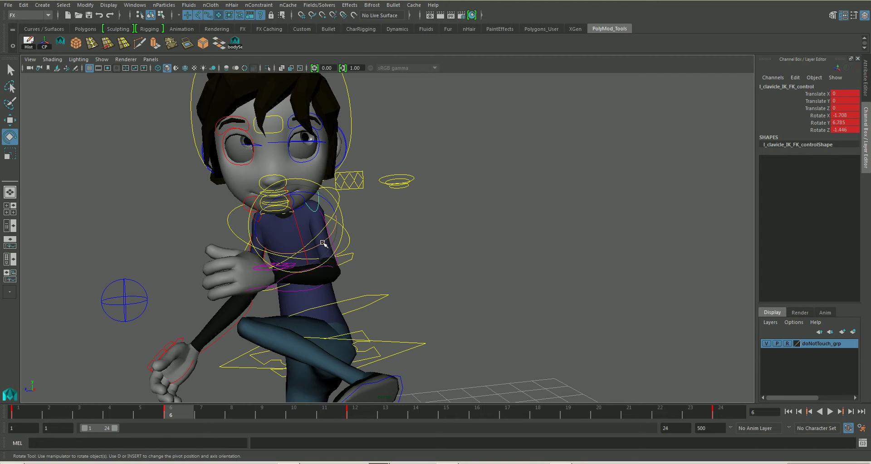
{"action": "left_click_drag", "start_coordinate": [324, 243], "coordinate": [311, 246]}
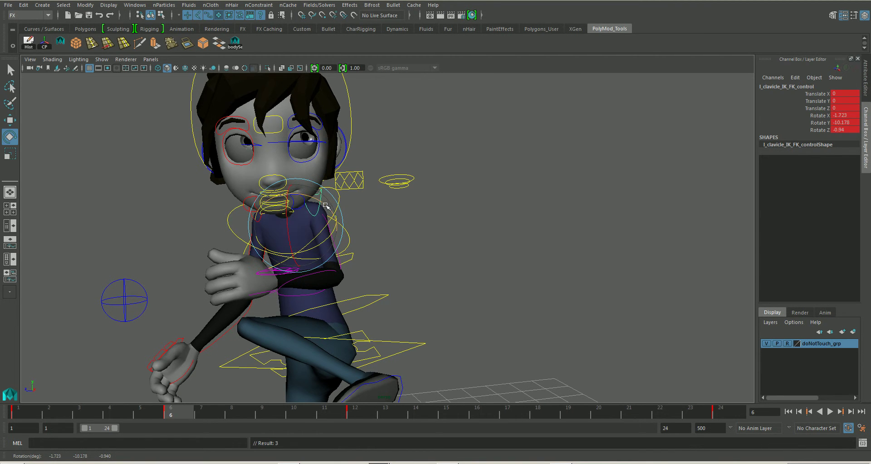
{"action": "left_click_drag", "start_coordinate": [327, 207], "coordinate": [321, 202]}
{"action": "left_click_drag", "start_coordinate": [276, 265], "coordinate": [320, 244], "text": "alt"}
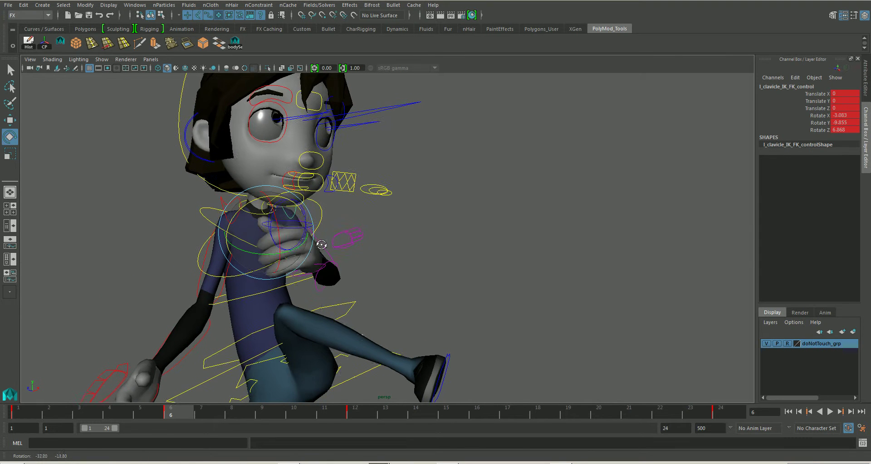
{"action": "middle_click_drag", "start_coordinate": [297, 265], "coordinate": [312, 242], "text": "alt"}
{"action": "right_click_drag", "start_coordinate": [307, 264], "coordinate": [294, 264], "text": "alt"}
{"action": "middle_click_drag", "start_coordinate": [298, 267], "coordinate": [328, 248], "text": "alt"}
{"action": "left_click_drag", "start_coordinate": [321, 260], "coordinate": [315, 257], "text": "alt"}
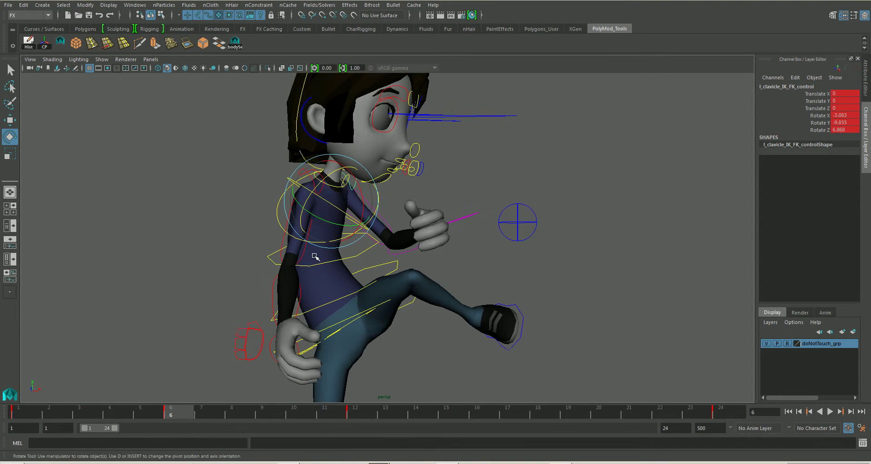
Step: Select the right shoulder FK control and examine the arm poses in the browser's martial arts side kick reference images
{"action": "left_click", "coordinate": [304, 253]}
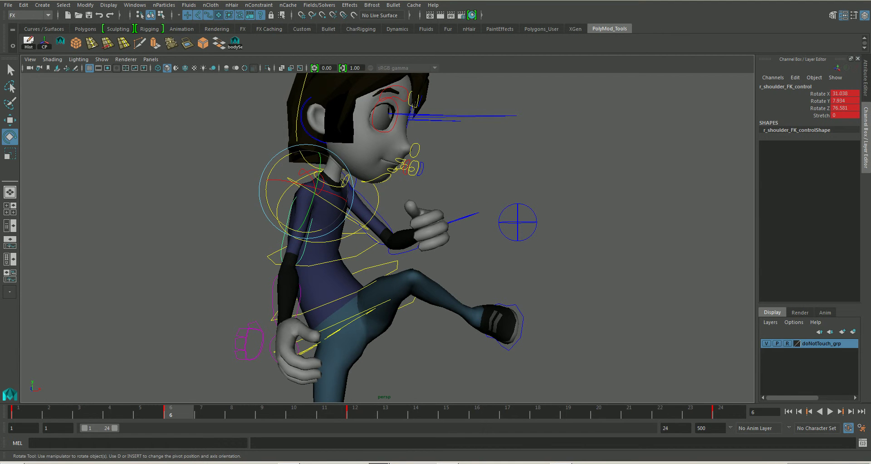
{"action": "left_click_drag", "start_coordinate": [870, 128], "coordinate": [612, 78]}
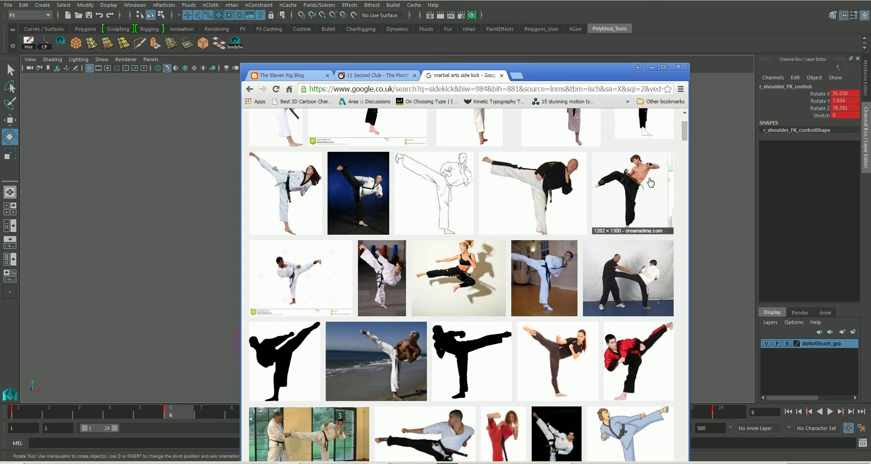
{"action": "left_click_drag", "start_coordinate": [586, 76], "coordinate": [870, 158]}
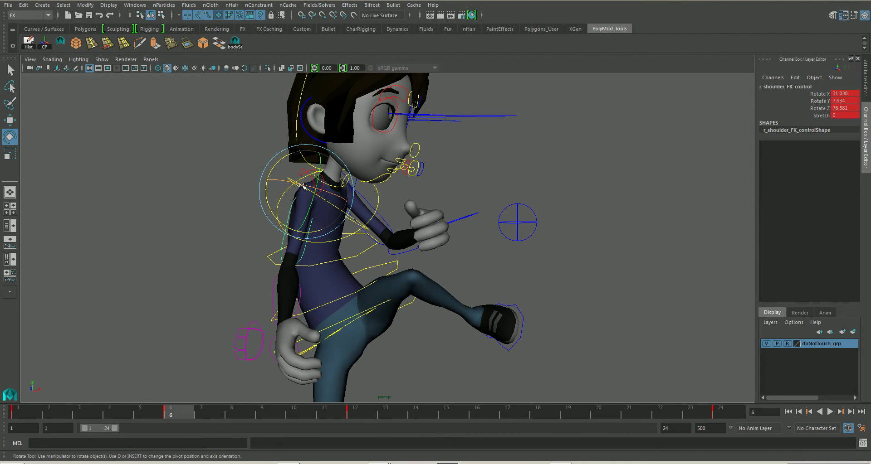
Step: Rotate and key the right shoulder FK control to raise the arm, and bend the right elbow FK control to Rotate Y 137.893
{"action": "left_click_drag", "start_coordinate": [339, 205], "coordinate": [285, 158]}
{"action": "key", "text": "shift+e"}
{"action": "left_click", "coordinate": [220, 249]}
{"action": "left_click_drag", "start_coordinate": [217, 238], "coordinate": [270, 214]}
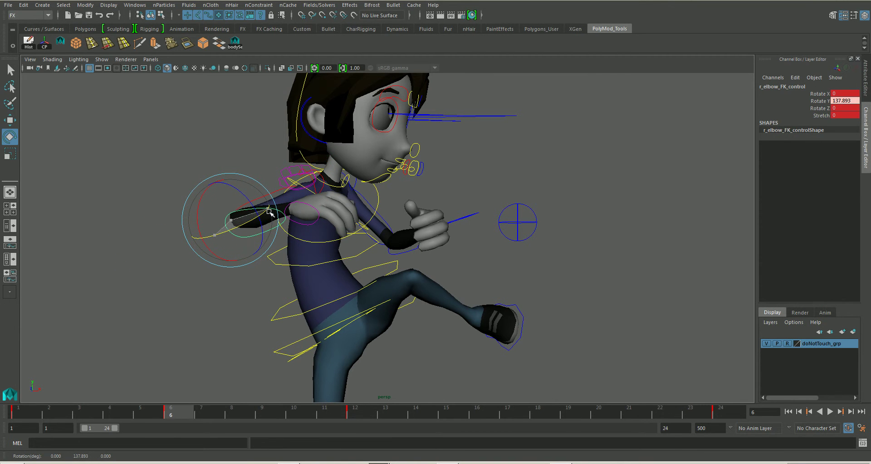
Step: Rotate the right clavicle control to adjust the raised shoulder at frame 6
{"action": "left_click", "coordinate": [260, 163]}
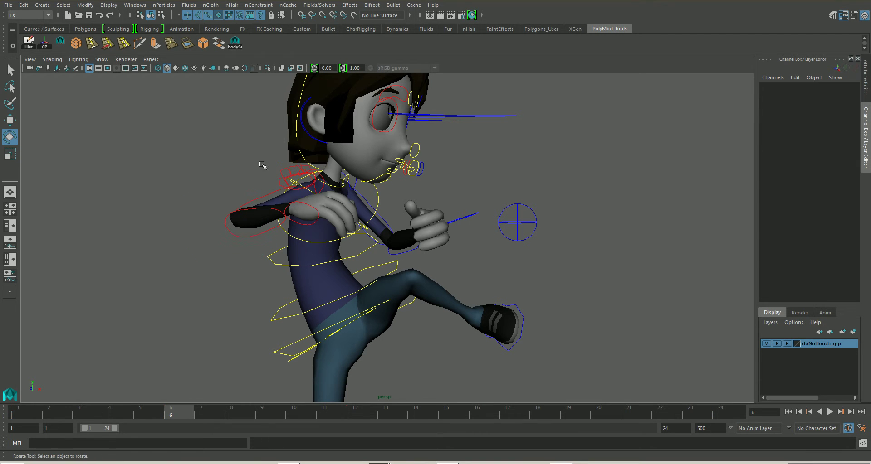
{"action": "left_click", "coordinate": [313, 188]}
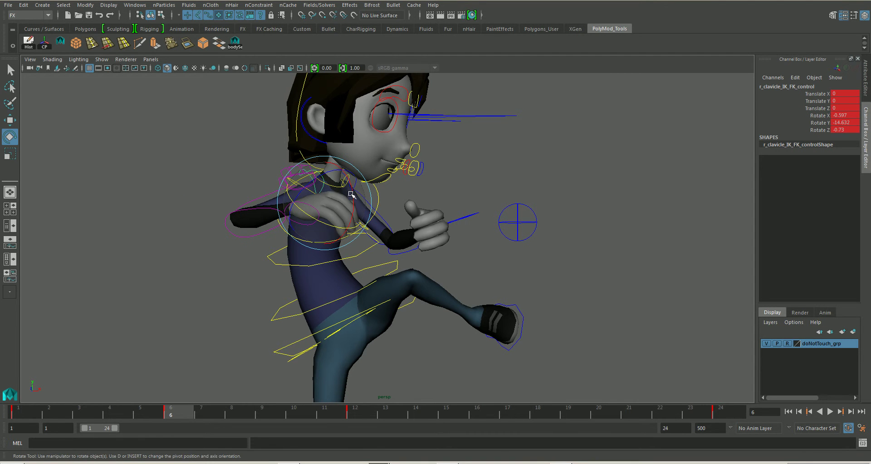
{"action": "left_click_drag", "start_coordinate": [351, 194], "coordinate": [343, 180]}
{"action": "left_click_drag", "start_coordinate": [335, 198], "coordinate": [299, 217], "text": "alt"}
{"action": "left_click_drag", "start_coordinate": [298, 219], "coordinate": [330, 225], "text": "alt"}
{"action": "right_click_drag", "start_coordinate": [363, 243], "coordinate": [358, 235], "text": "alt"}
Step: Rotate the right wrist FK control to Rotate X -26.333, Y 1.288 and Z 2.669
{"action": "left_click", "coordinate": [350, 217]}
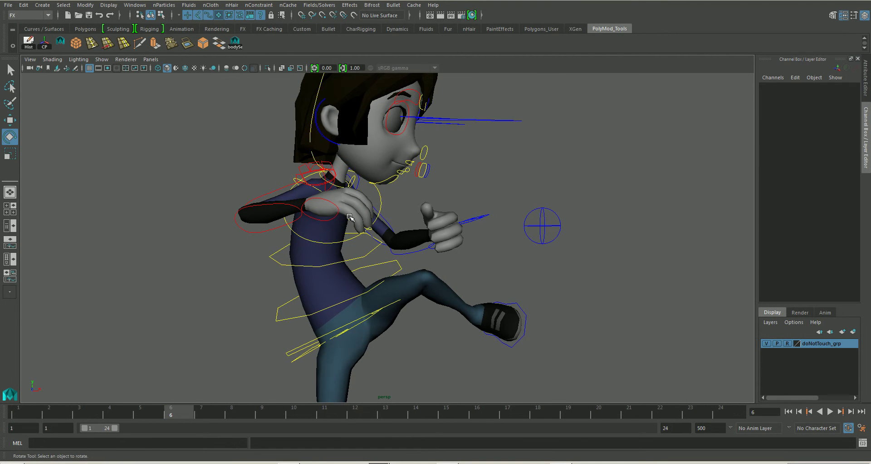
{"action": "left_click", "coordinate": [316, 219]}
{"action": "left_click_drag", "start_coordinate": [283, 195], "coordinate": [285, 206]}
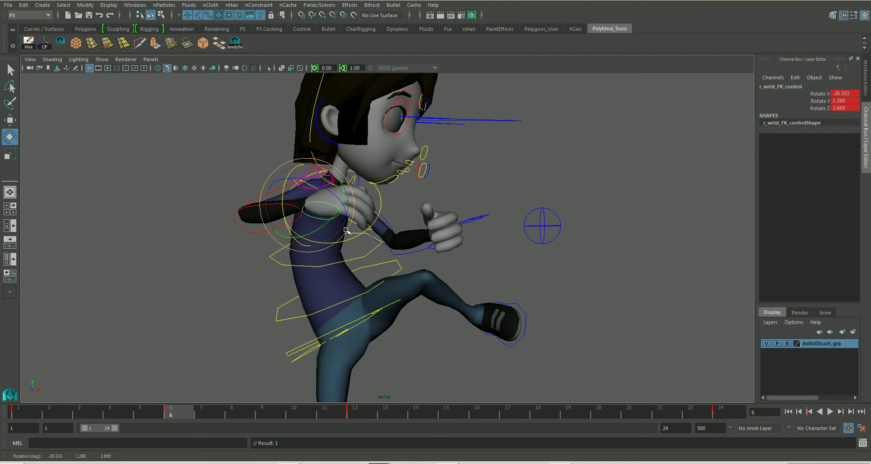
{"action": "left_click_drag", "start_coordinate": [286, 206], "coordinate": [246, 216], "text": "alt"}
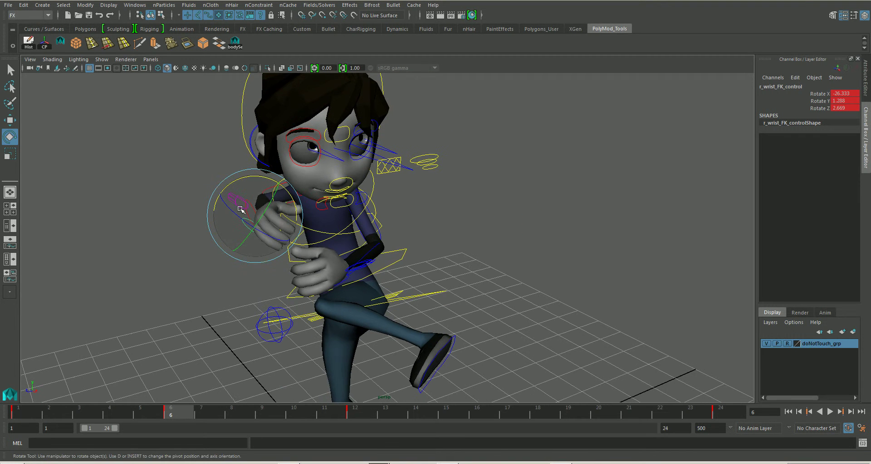
Step: Curl the right hand's fingers further at frame 6 by setting the right hand control's Open Close to 34.4
{"action": "left_click", "coordinate": [241, 209]}
{"action": "left_click", "coordinate": [238, 207]}
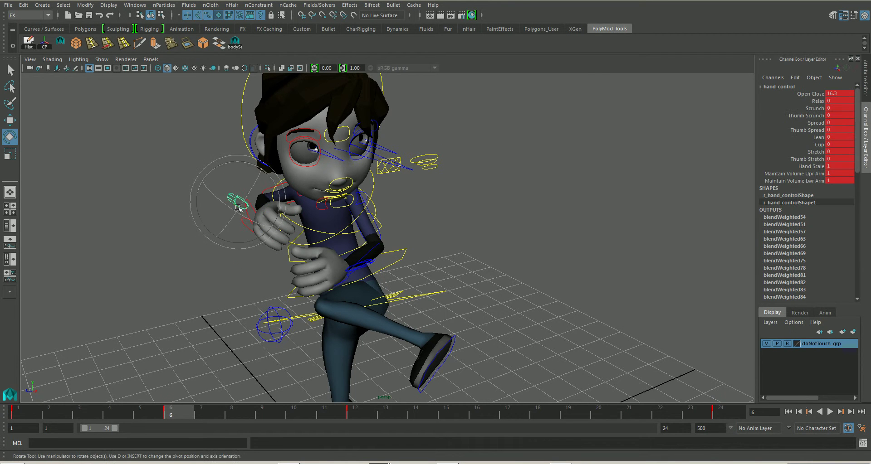
{"action": "left_click_drag", "start_coordinate": [198, 411], "coordinate": [233, 415]}
{"action": "mouse_move", "coordinate": [366, 242]}
{"action": "left_mouse_down", "text": "alt"}
{"action": "mouse_move", "coordinate": [383, 251]}
{"action": "mouse_move", "coordinate": [363, 258]}
{"action": "left_mouse_up", "text": "alt"}
{"action": "middle_click_drag", "start_coordinate": [363, 258], "coordinate": [406, 232], "text": "alt"}
{"action": "left_click", "coordinate": [814, 94]}
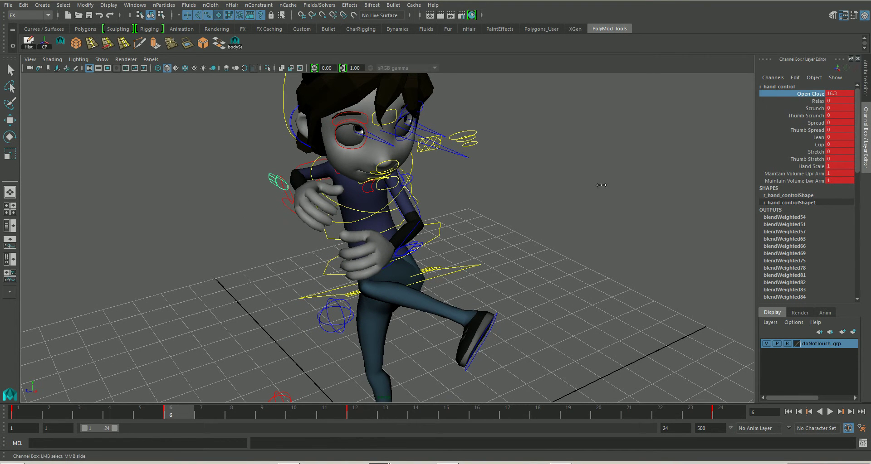
{"action": "middle_click_drag", "start_coordinate": [601, 185], "coordinate": [650, 191]}
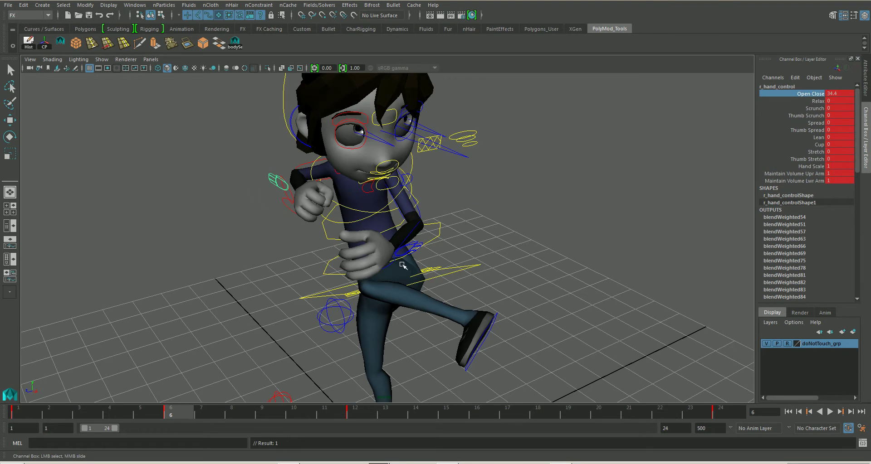
Step: Play the kick animation from a side view and scrub back to the breakdown pose at frame 6
{"action": "left_click_drag", "start_coordinate": [521, 272], "coordinate": [336, 347], "text": "alt"}
{"action": "key", "text": "alt+v"}
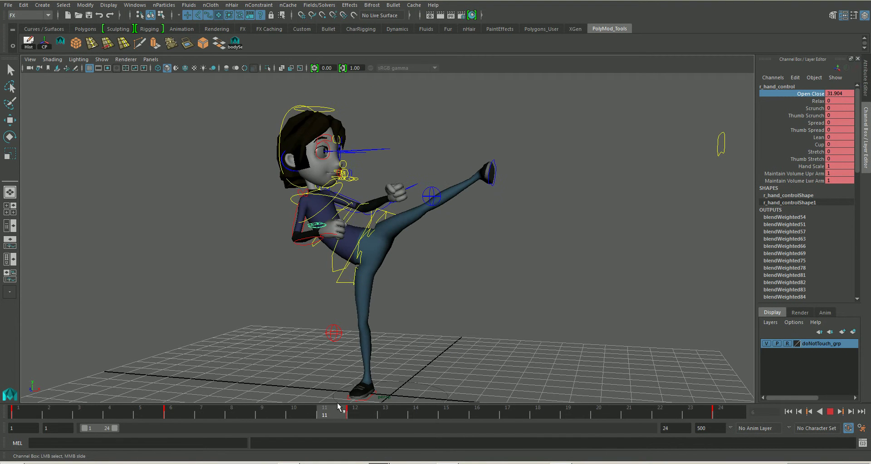
{"action": "left_click", "coordinate": [357, 410]}
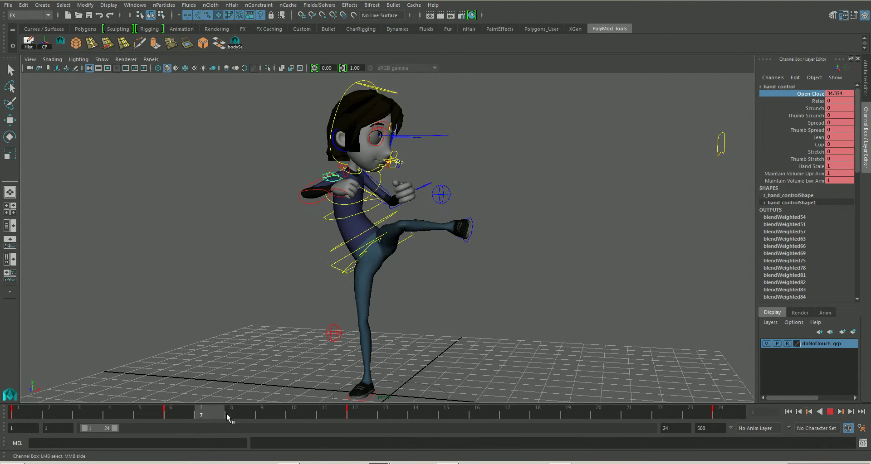
{"action": "left_click_drag", "start_coordinate": [230, 415], "coordinate": [174, 413]}
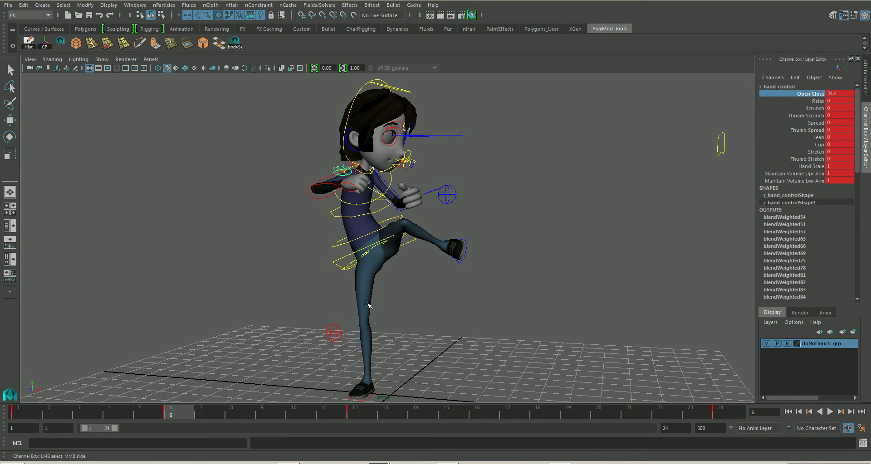
Step: Move the left knee IK control slightly upward at frame 6 to adjust the direction of the bent knee
{"action": "left_click_drag", "start_coordinate": [368, 303], "coordinate": [297, 281], "text": "alt"}
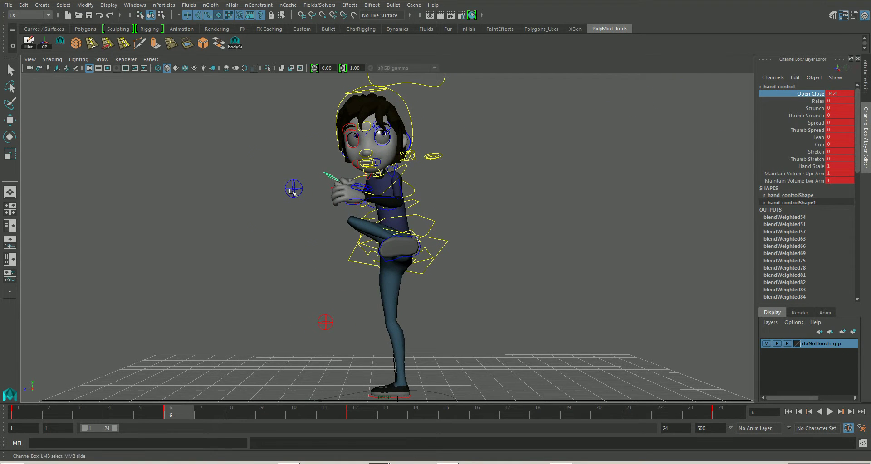
{"action": "left_click", "coordinate": [292, 192]}
{"action": "left_click_drag", "start_coordinate": [296, 237], "coordinate": [326, 274], "text": "alt"}
{"action": "key", "text": "w"}
{"action": "left_click_drag", "start_coordinate": [277, 173], "coordinate": [267, 144]}
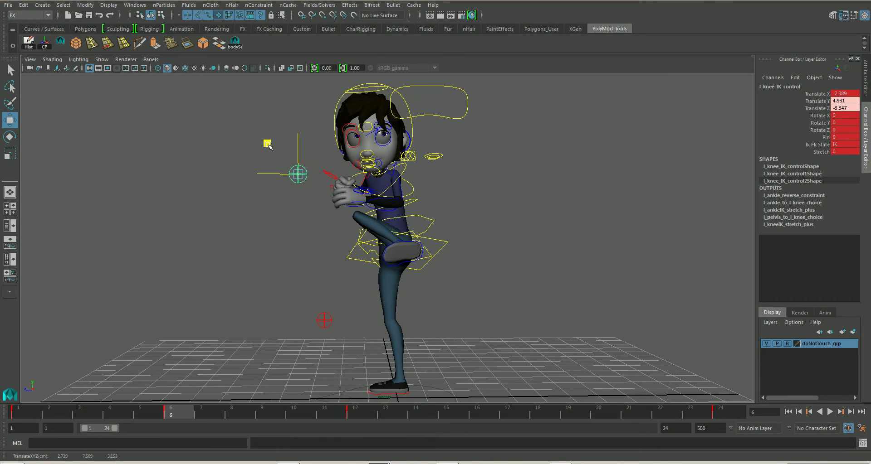
Step: Raise the left ankle IK control at frame 6 to Translate X 1.443 and Translate Y 5.255
{"action": "left_click_drag", "start_coordinate": [274, 212], "coordinate": [386, 219], "text": "alt"}
{"action": "left_click", "coordinate": [465, 262]}
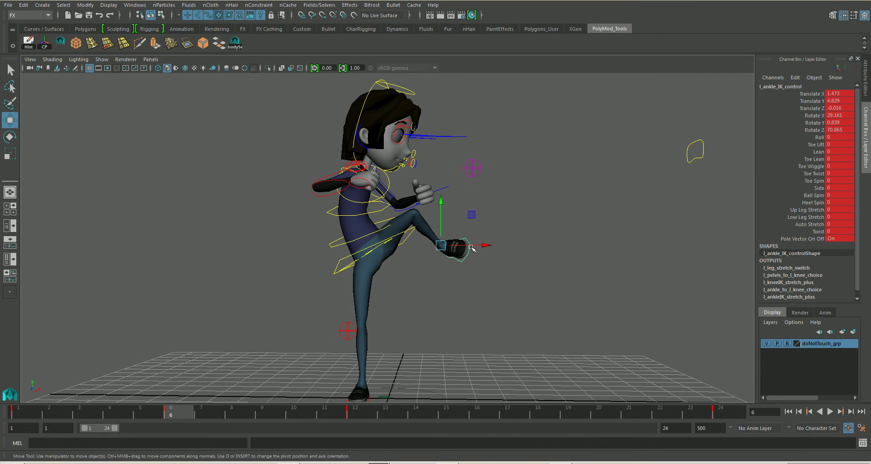
{"action": "left_click_drag", "start_coordinate": [474, 222], "coordinate": [474, 207]}
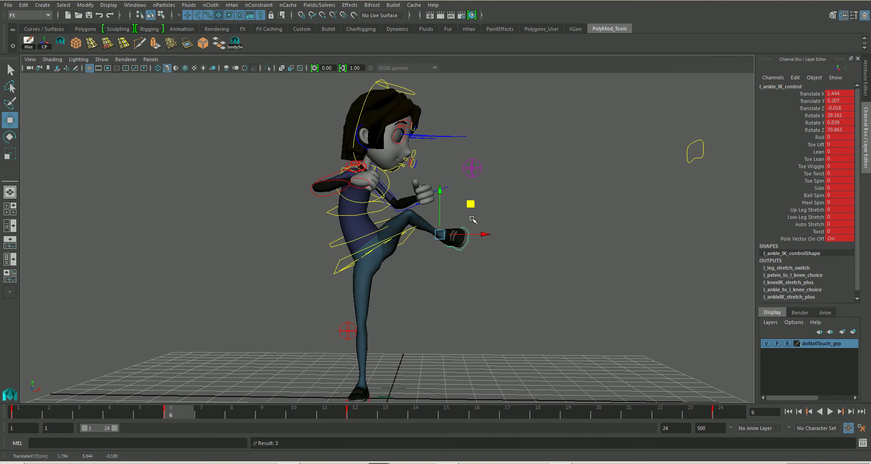
{"action": "left_click_drag", "start_coordinate": [468, 264], "coordinate": [463, 279], "text": "alt"}
{"action": "left_click_drag", "start_coordinate": [472, 211], "coordinate": [444, 306]}
{"action": "middle_click_drag", "start_coordinate": [445, 305], "coordinate": [414, 297], "text": "alt"}
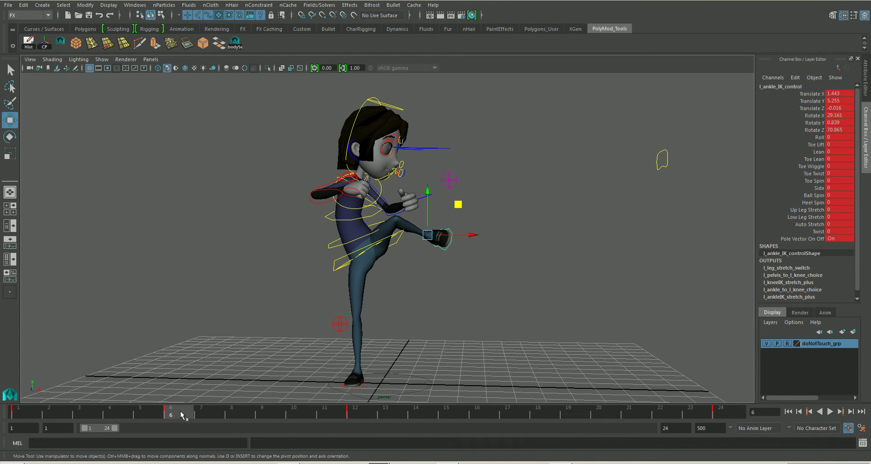
Step: Go to the full kick pose at frame 12 and select the supporting right foot's ankle IK control
{"action": "left_click_drag", "start_coordinate": [180, 411], "coordinate": [351, 417]}
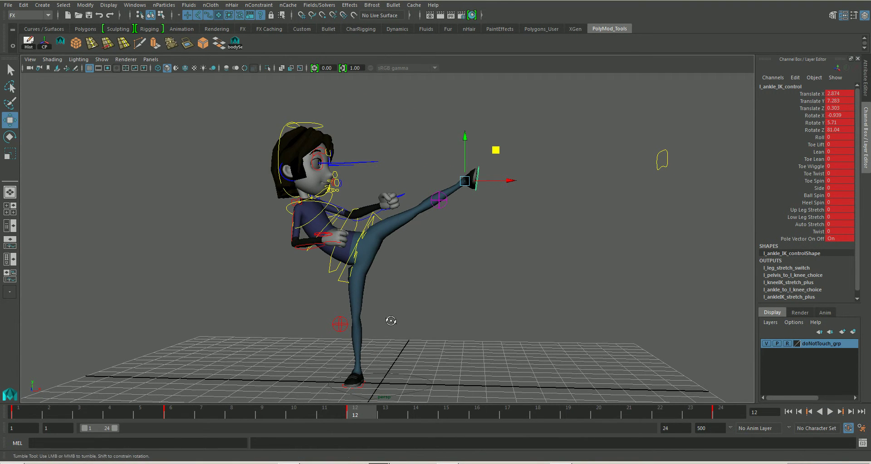
{"action": "middle_click_drag", "start_coordinate": [391, 321], "coordinate": [401, 303], "text": "alt"}
{"action": "left_click_drag", "start_coordinate": [401, 303], "coordinate": [408, 317], "text": "alt"}
{"action": "right_click_drag", "start_coordinate": [408, 318], "coordinate": [425, 342], "text": "alt"}
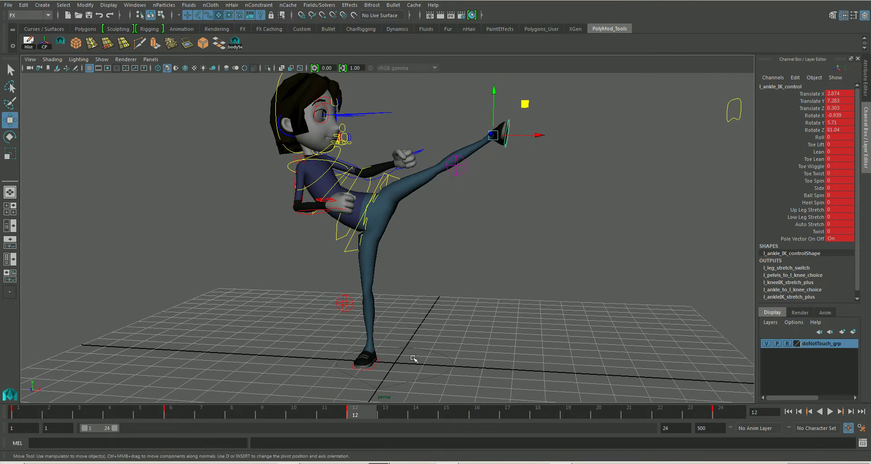
{"action": "middle_click_drag", "start_coordinate": [410, 356], "coordinate": [399, 358], "text": "alt"}
{"action": "left_click", "coordinate": [362, 369]}
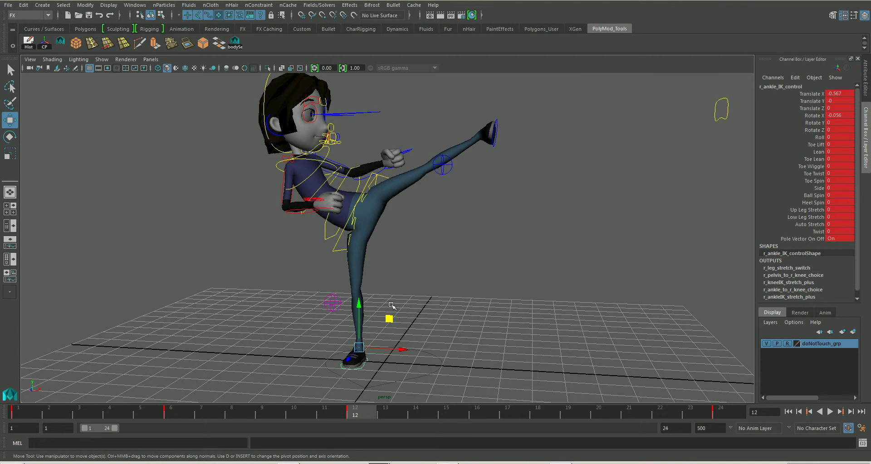
{"action": "left_click_drag", "start_coordinate": [361, 379], "coordinate": [404, 361], "text": "alt"}
{"action": "left_click", "coordinate": [444, 385]}
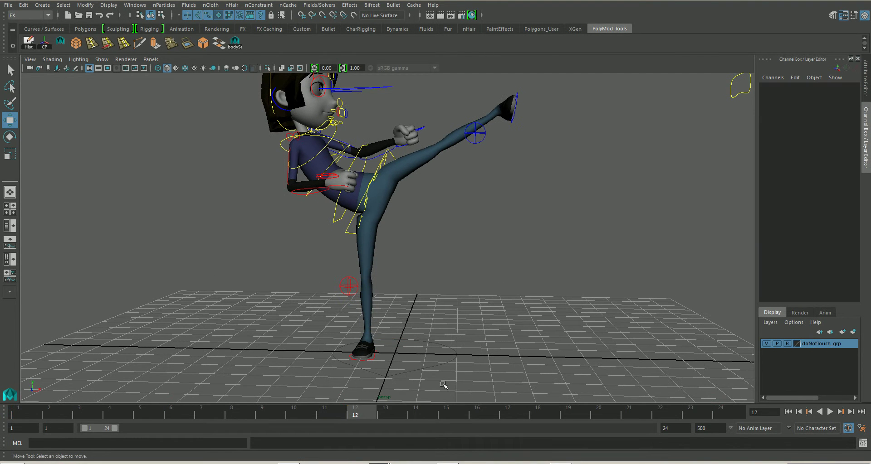
{"action": "left_click", "coordinate": [373, 357]}
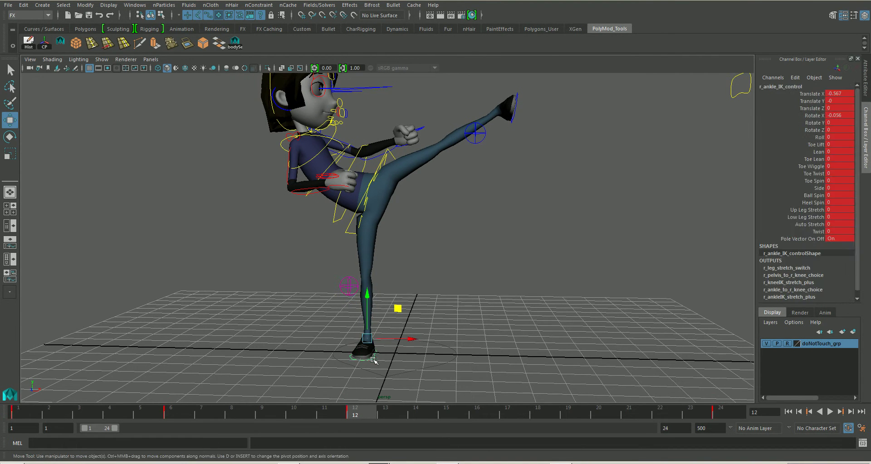
Step: Try to rotate the right ankle IK control about its Y axis at frame 12
{"action": "key", "text": "e"}
{"action": "left_click_drag", "start_coordinate": [387, 352], "coordinate": [372, 356]}
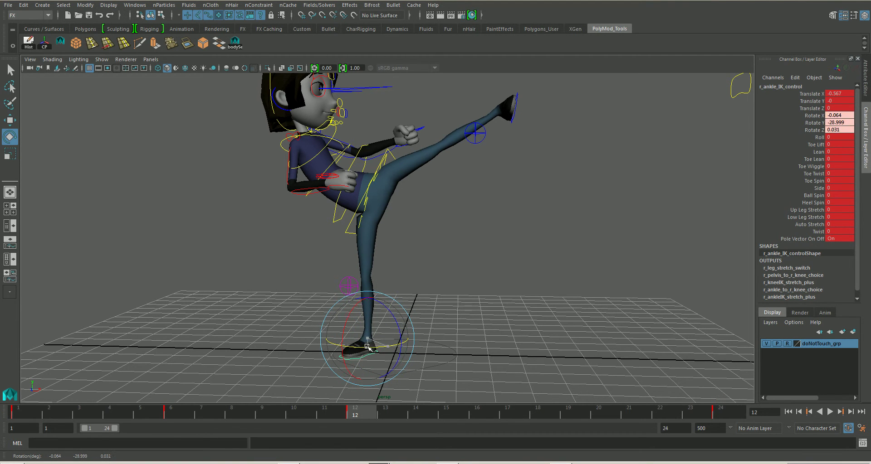
{"action": "key", "text": "ctrl+z"}
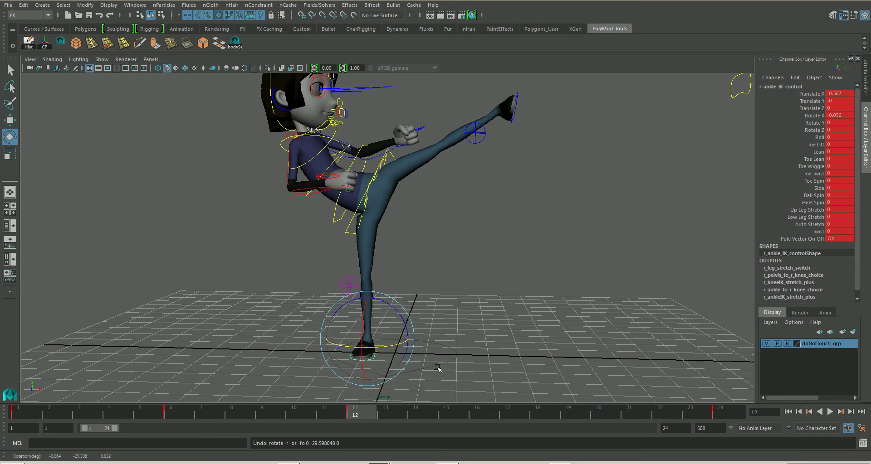
Step: Set the right ankle IK control's Toe Spin to 5.4 and its Roll to about 16 at frame 12
{"action": "left_click", "coordinate": [821, 181]}
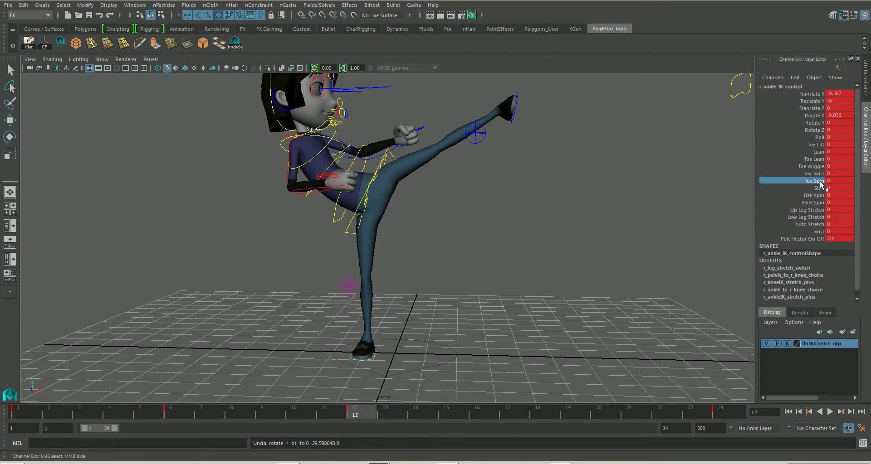
{"action": "middle_click_drag", "start_coordinate": [646, 216], "coordinate": [671, 219]}
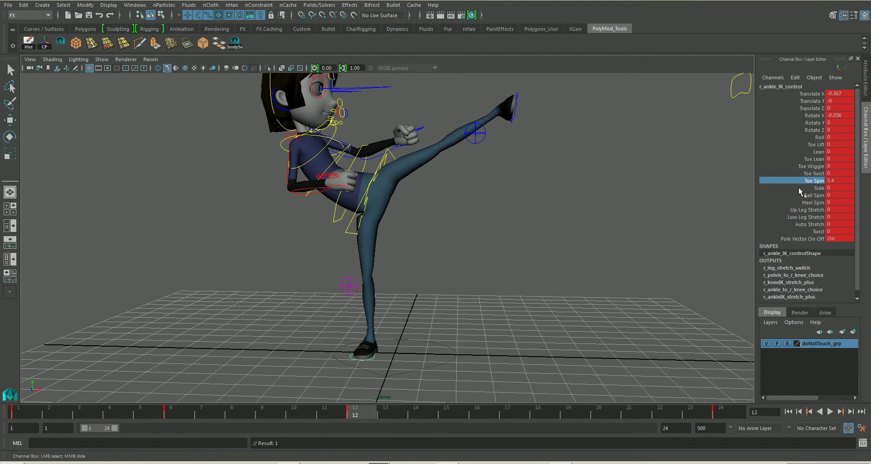
{"action": "left_click", "coordinate": [819, 138]}
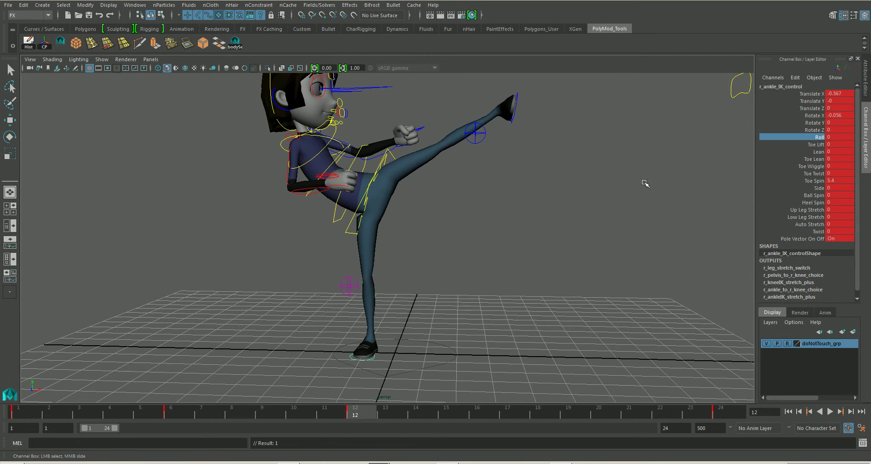
{"action": "middle_click_drag", "start_coordinate": [645, 184], "coordinate": [675, 184]}
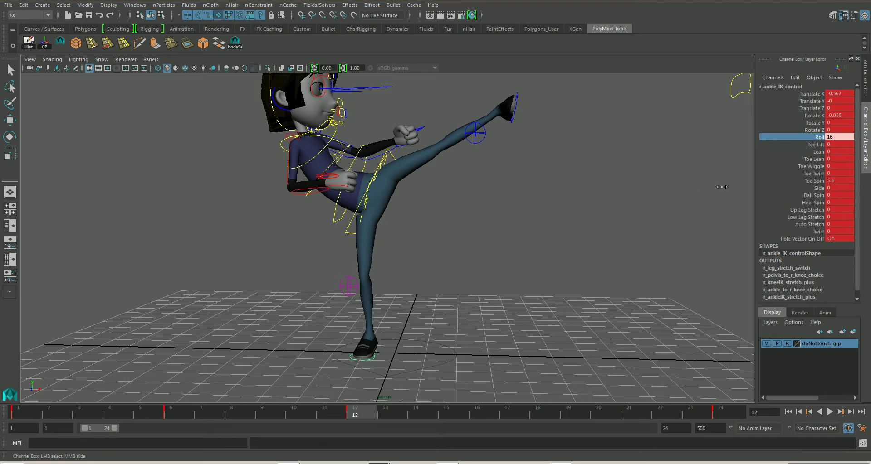
{"action": "middle_click_drag", "start_coordinate": [729, 187], "coordinate": [723, 190]}
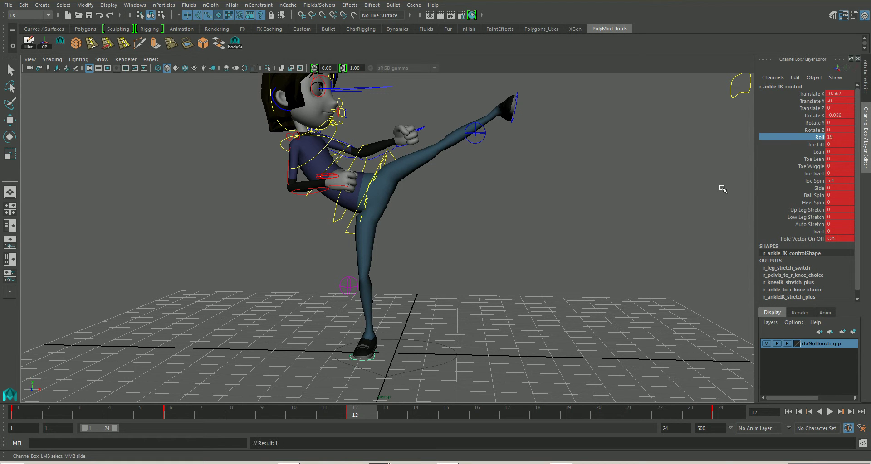
Step: Raise the body control together with the left knee and ankle IK controls at frame 12, bringing the ankle to Translate Y 7.516, and key them
{"action": "left_click", "coordinate": [349, 230]}
{"action": "key", "text": "e"}
{"action": "left_click", "coordinate": [484, 138]}
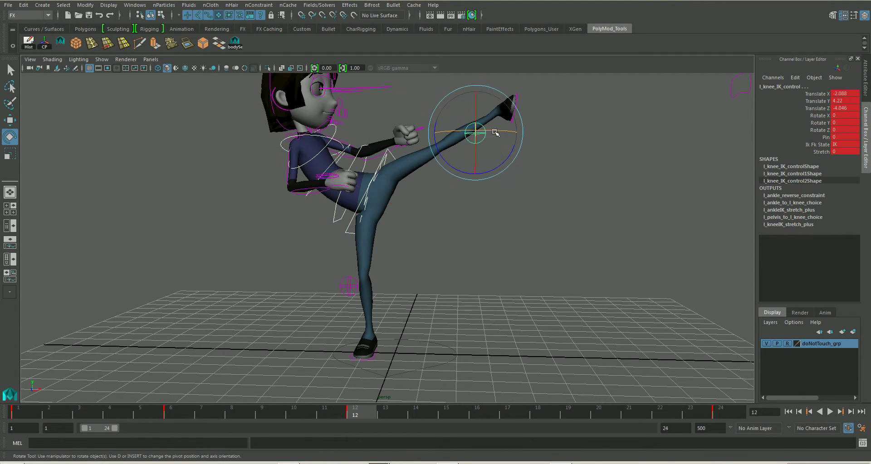
{"action": "left_click", "coordinate": [519, 103]}
{"action": "key", "text": "w"}
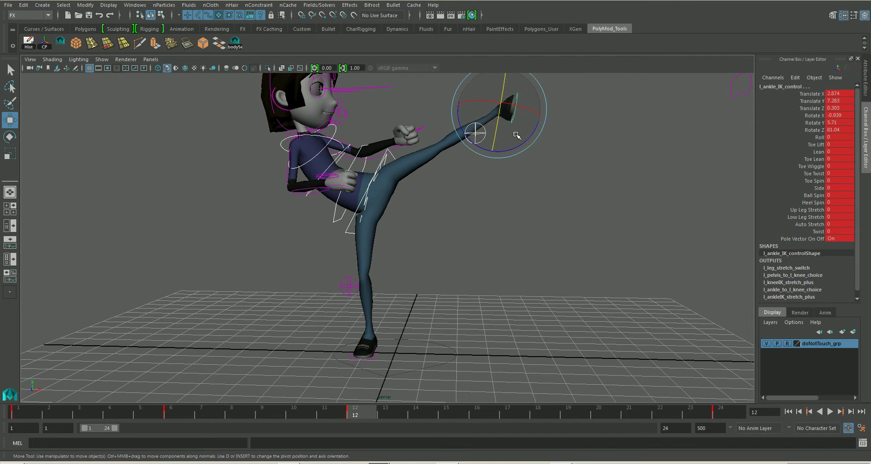
{"action": "left_click_drag", "start_coordinate": [495, 92], "coordinate": [502, 82]}
{"action": "key", "text": "s"}
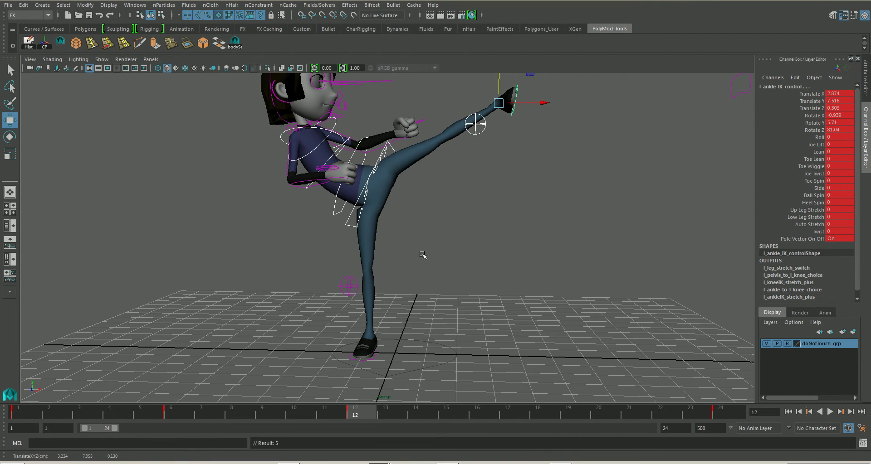
Step: Play the updated animation and scrub through the kick, ending at frame 1
{"action": "key", "text": "alt+v"}
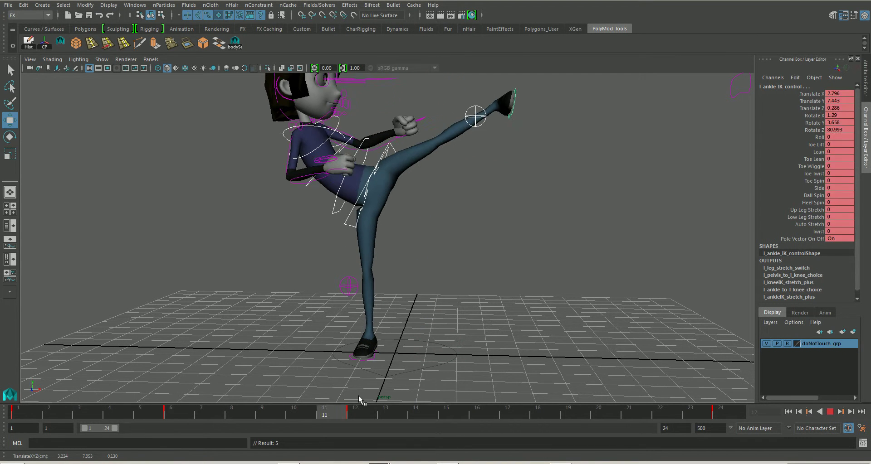
{"action": "left_click_drag", "start_coordinate": [136, 411], "coordinate": [375, 420]}
{"action": "left_click_drag", "start_coordinate": [291, 418], "coordinate": [18, 414]}
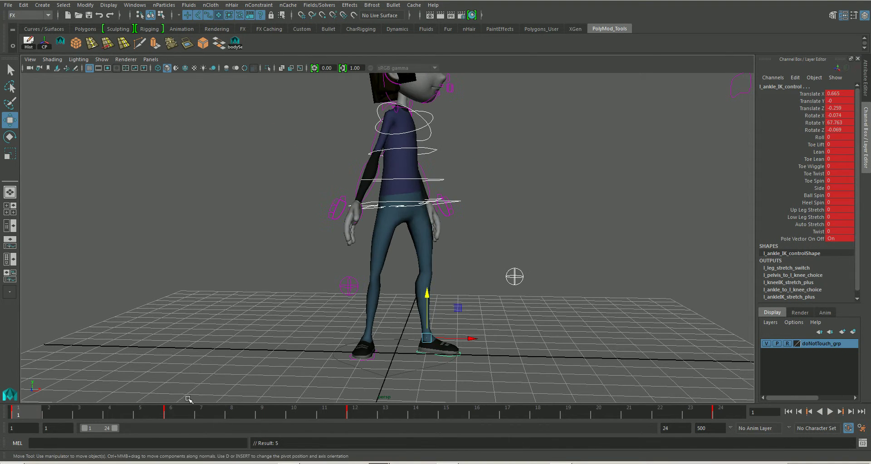
Step: Playblast the animation from a three-quarter view, overwriting ElevenRig_fixTut.mov, and review the resulting clip before closing it
{"action": "scroll", "coordinate": [462, 331], "scroll_direction": "down", "scroll_amount": 5}
{"action": "left_click_drag", "start_coordinate": [461, 330], "coordinate": [310, 318], "text": "alt"}
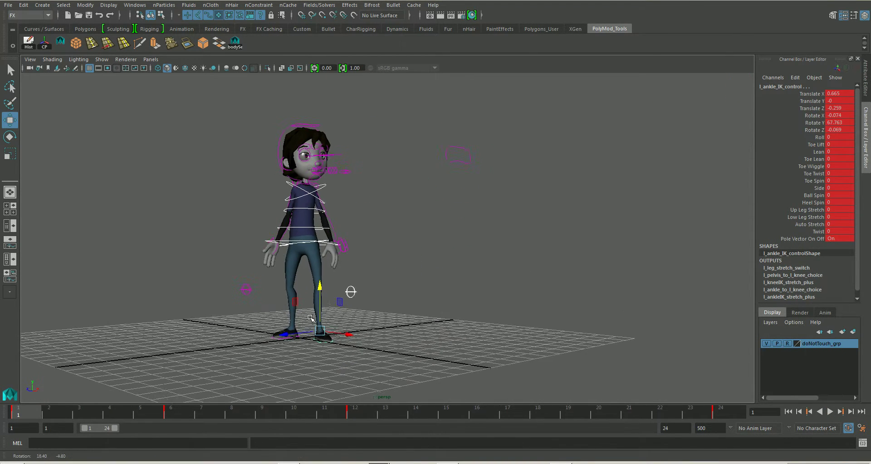
{"action": "right_click", "coordinate": [395, 414]}
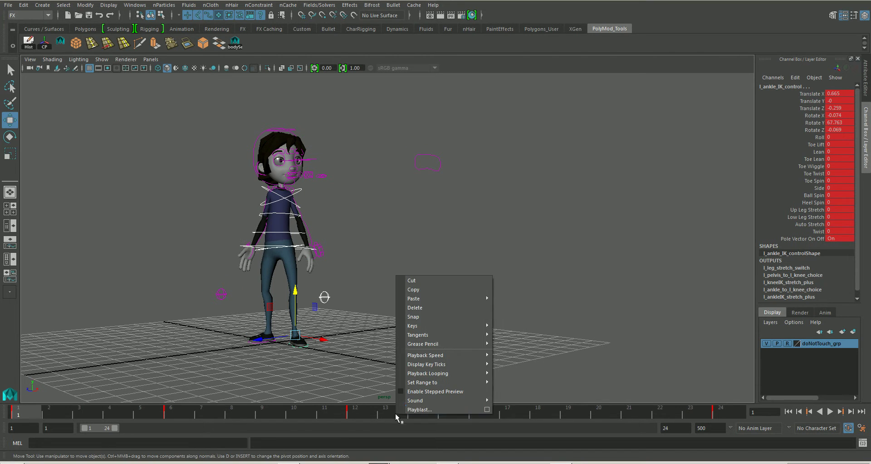
{"action": "left_click", "coordinate": [422, 410]}
{"action": "left_click", "coordinate": [423, 236]}
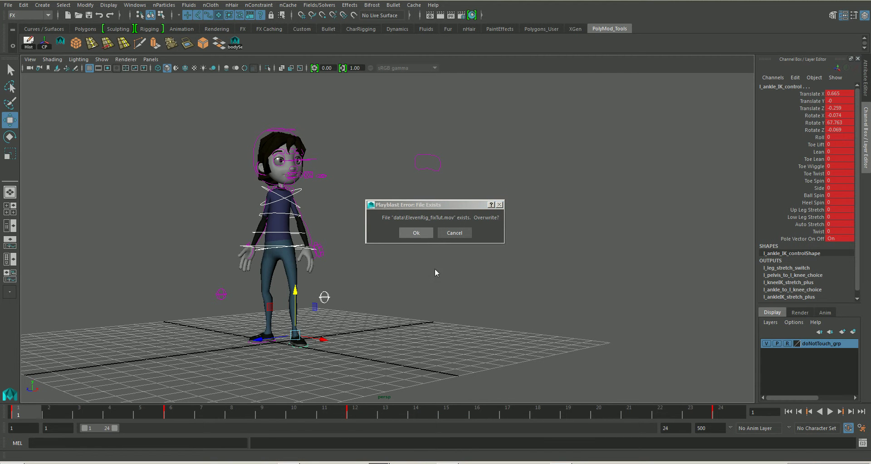
{"action": "key", "text": "Return"}
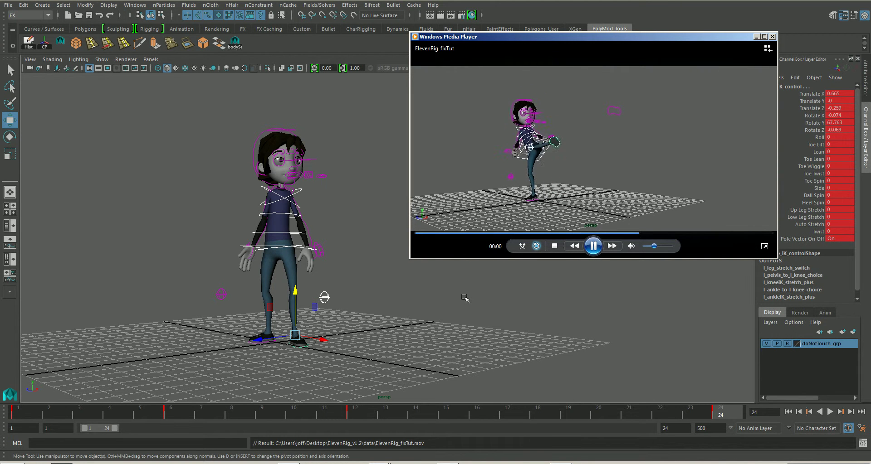
{"action": "left_click", "coordinate": [594, 246]}
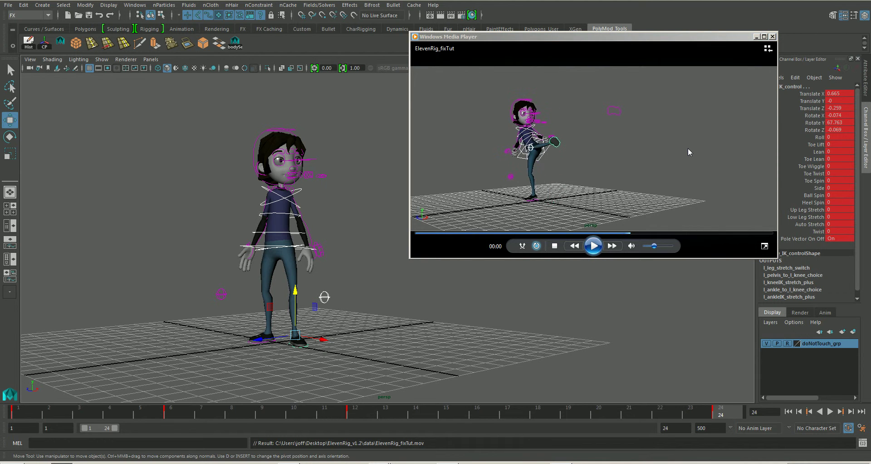
{"action": "left_click", "coordinate": [772, 36]}
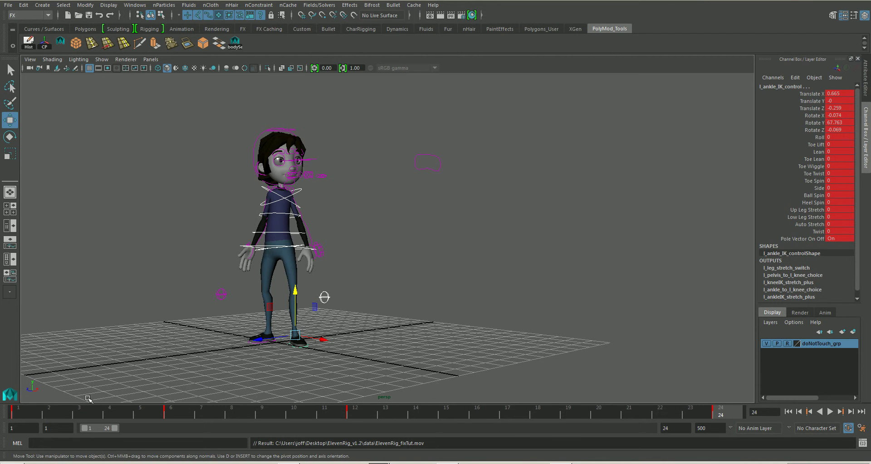
Step: Compare the standing pose at frame 1 with the raised-knee pose at frame 6, scrubbing back to frame 1
{"action": "mouse_move", "coordinate": [22, 413]}
{"action": "left_mouse_down"}
{"action": "mouse_move", "coordinate": [357, 413]}
{"action": "mouse_move", "coordinate": [20, 414]}
{"action": "left_mouse_up"}
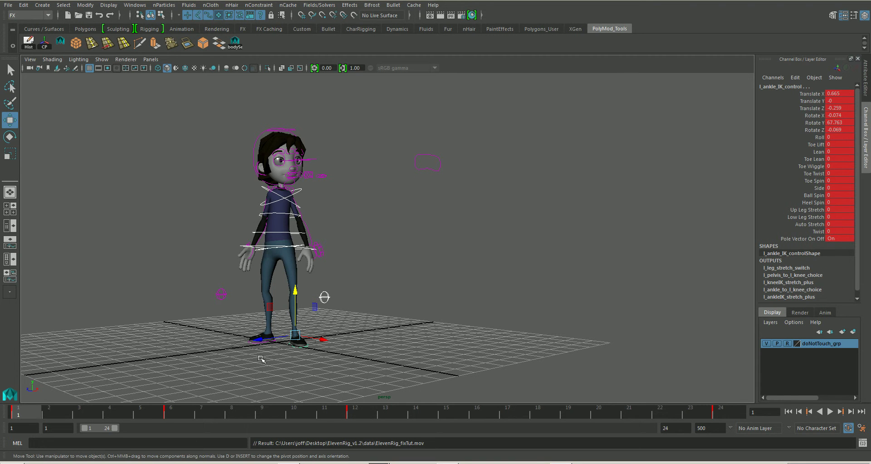
{"action": "left_click", "coordinate": [181, 415]}
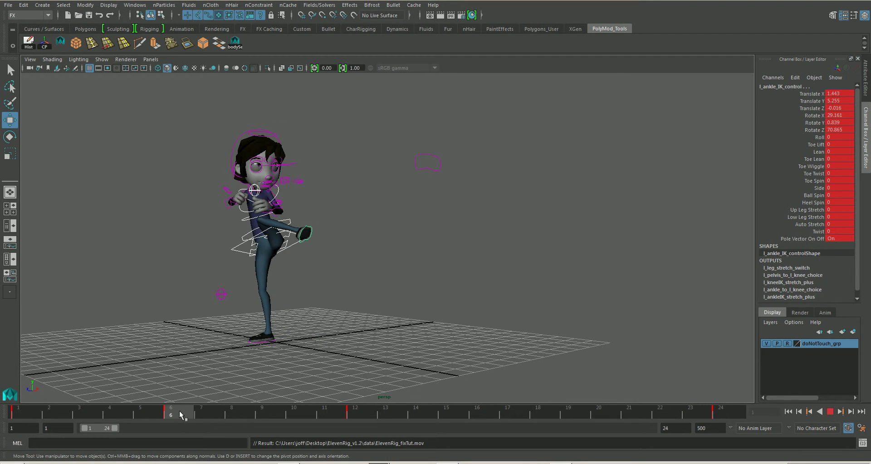
{"action": "left_click", "coordinate": [234, 45]}
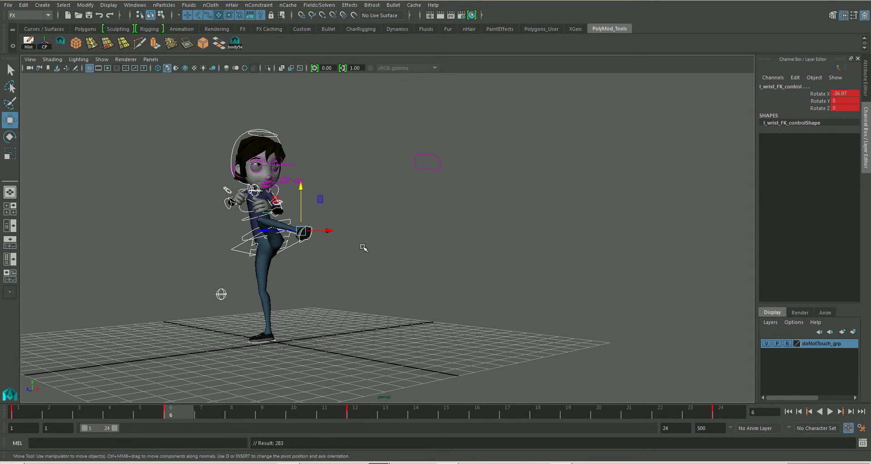
{"action": "left_click", "coordinate": [286, 373]}
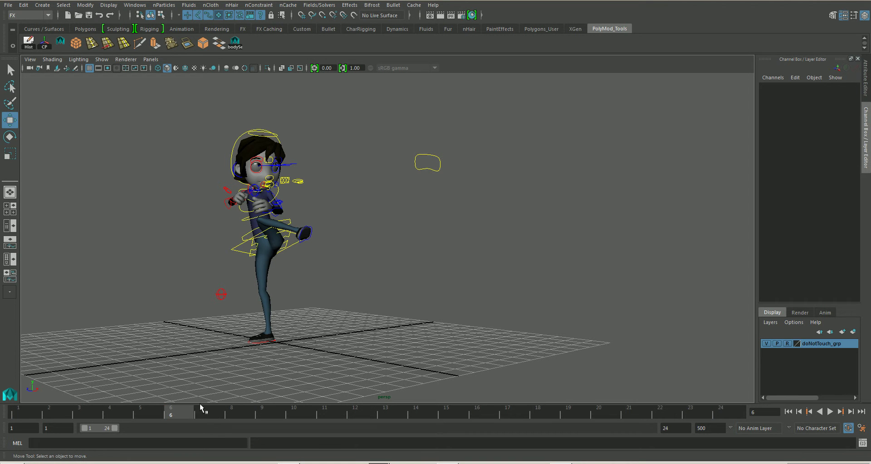
{"action": "left_click_drag", "start_coordinate": [181, 415], "coordinate": [33, 412]}
{"action": "left_click_drag", "start_coordinate": [400, 253], "coordinate": [405, 252], "text": "alt"}
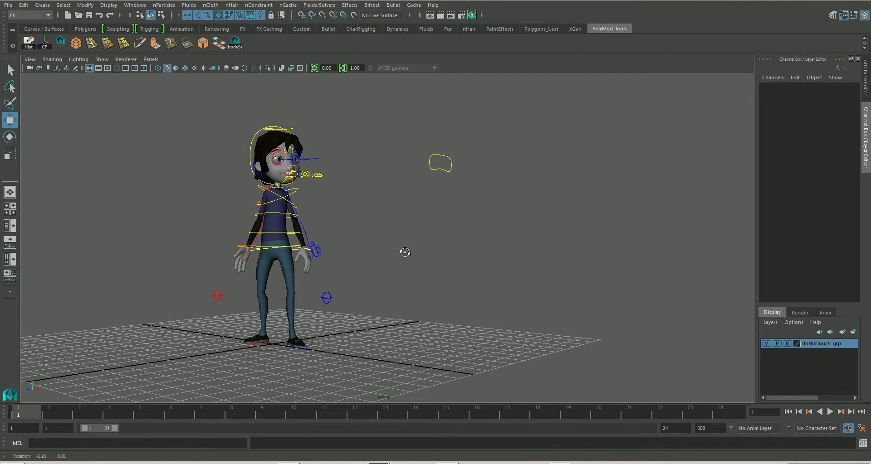
{"action": "middle_click_drag", "start_coordinate": [395, 261], "coordinate": [384, 283], "text": "alt"}
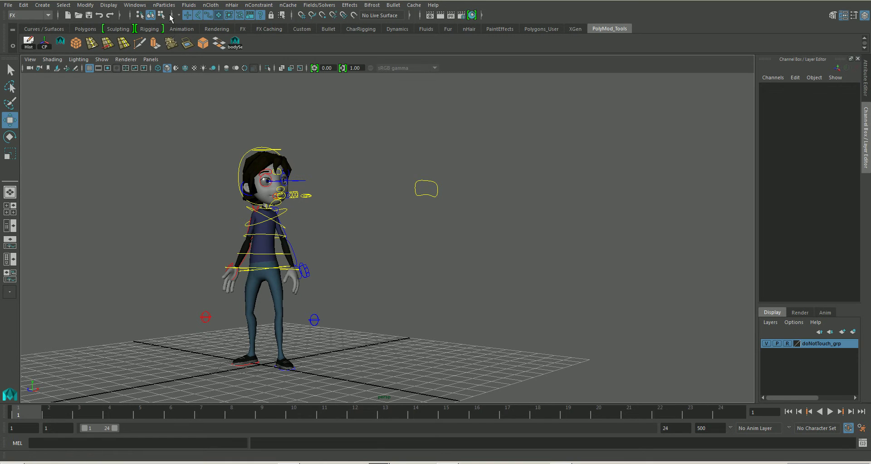
Step: Open the Dope Sheet beside the character and load all body controls into it using the saved body selection set
{"action": "left_click", "coordinate": [141, 6]}
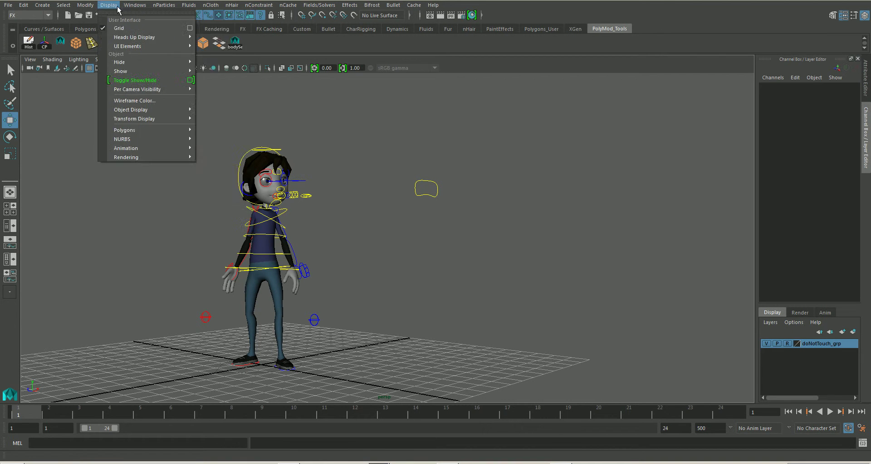
{"action": "mouse_move", "coordinate": [218, 28]}
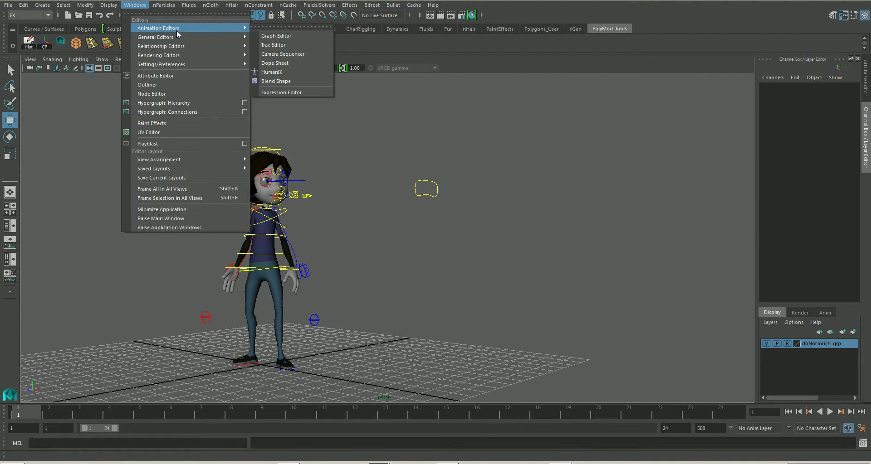
{"action": "left_click", "coordinate": [275, 63]}
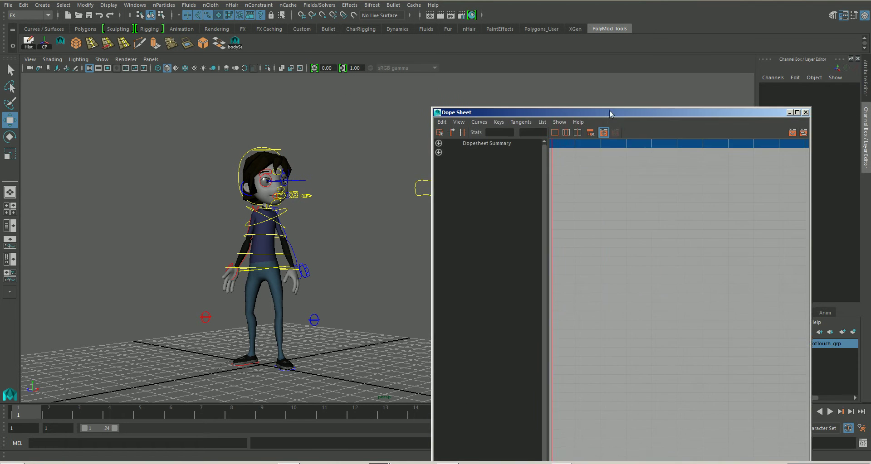
{"action": "left_click_drag", "start_coordinate": [614, 110], "coordinate": [574, 71]}
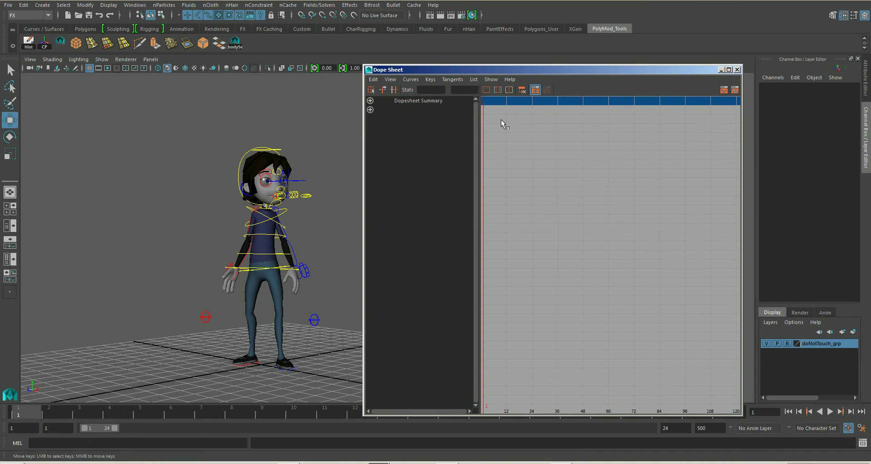
{"action": "left_click", "coordinate": [235, 42]}
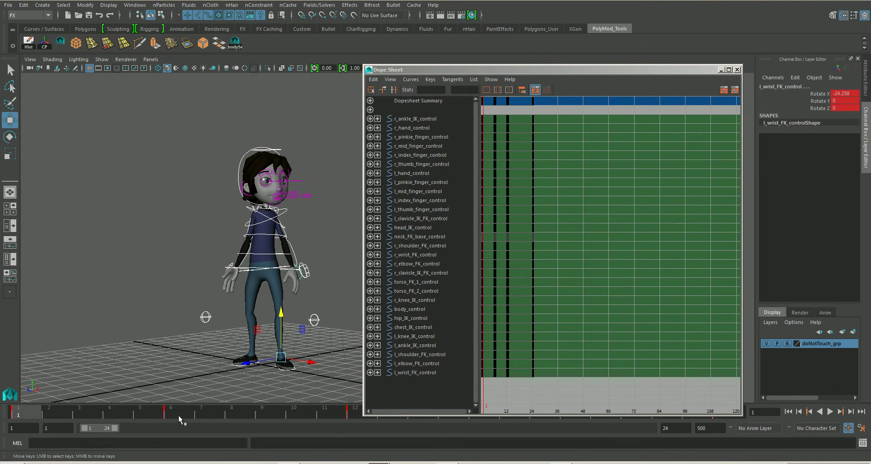
Step: Move the frame 6 keys of all body controls to frame 8 in the Dope Sheet
{"action": "left_click_drag", "start_coordinate": [178, 415], "coordinate": [174, 415]}
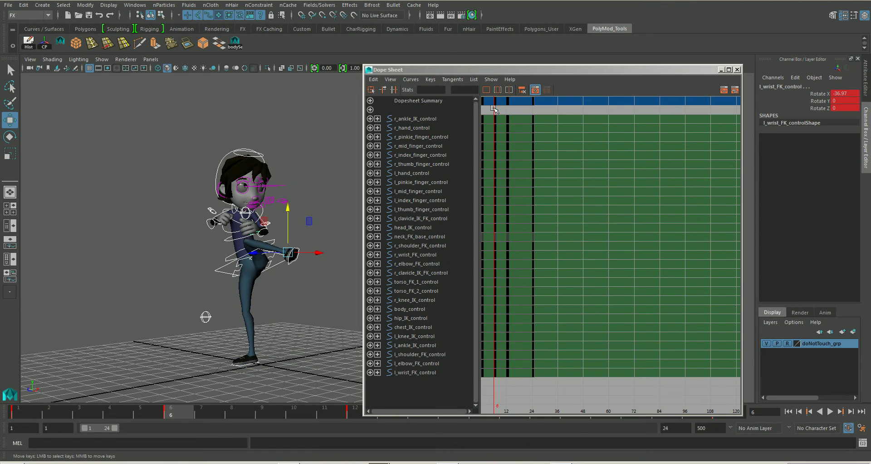
{"action": "left_click_drag", "start_coordinate": [491, 100], "coordinate": [500, 391]}
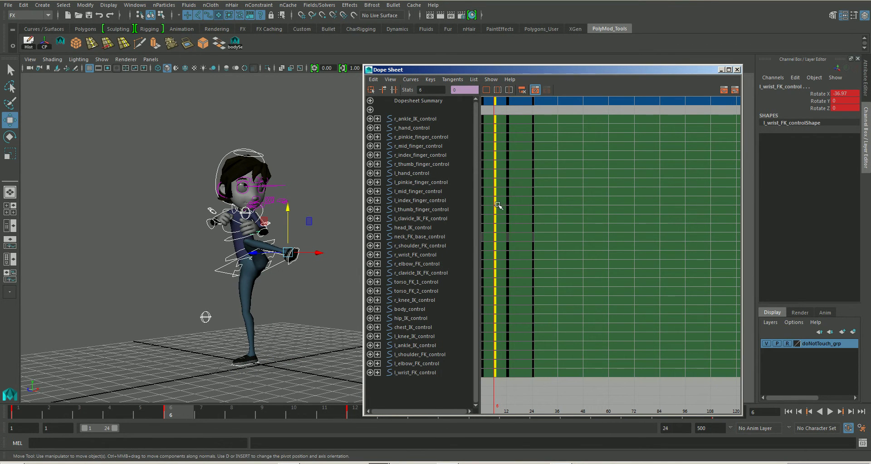
{"action": "middle_click_drag", "start_coordinate": [495, 202], "coordinate": [497, 201]}
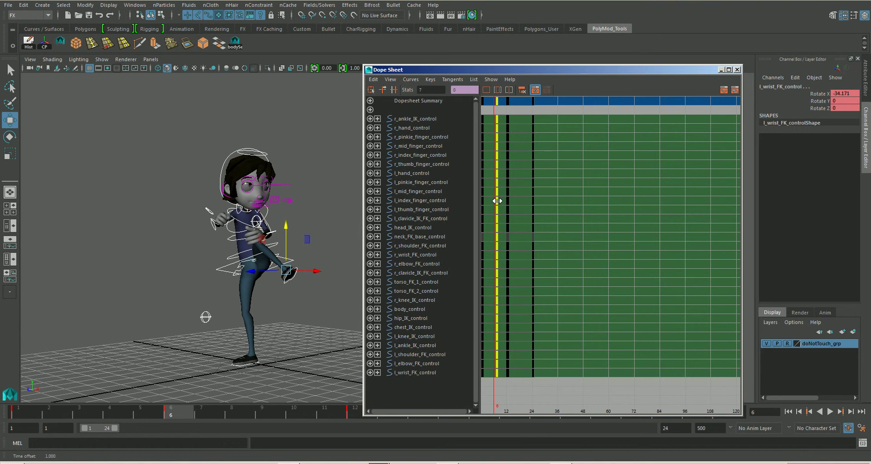
{"action": "middle_click_drag", "start_coordinate": [498, 201], "coordinate": [497, 202]}
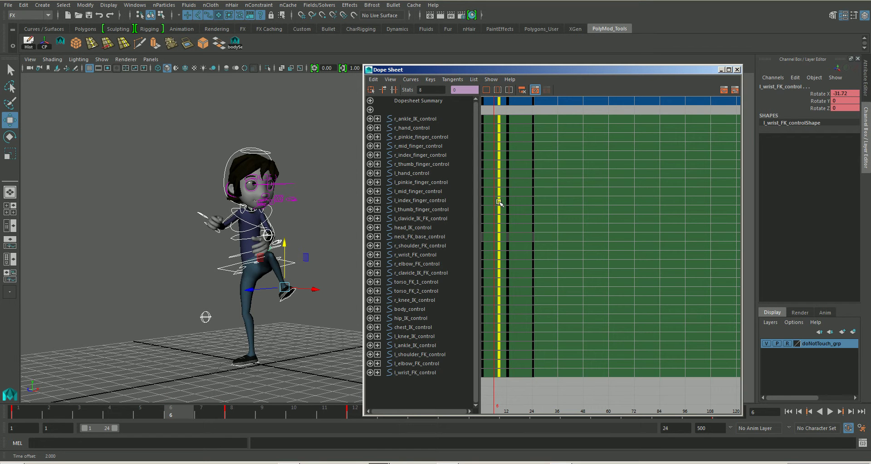
Step: Play the retimed kick and inspect the raised-knee pose at frame 8
{"action": "key", "text": "alt+v"}
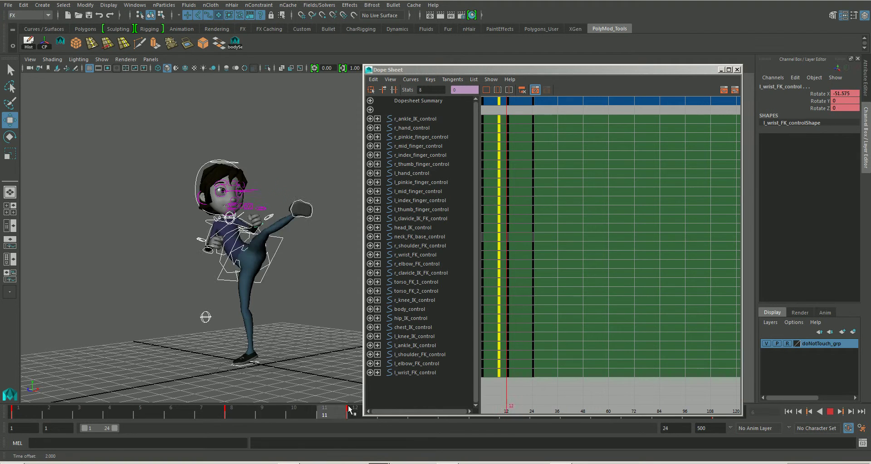
{"action": "left_click", "coordinate": [238, 415]}
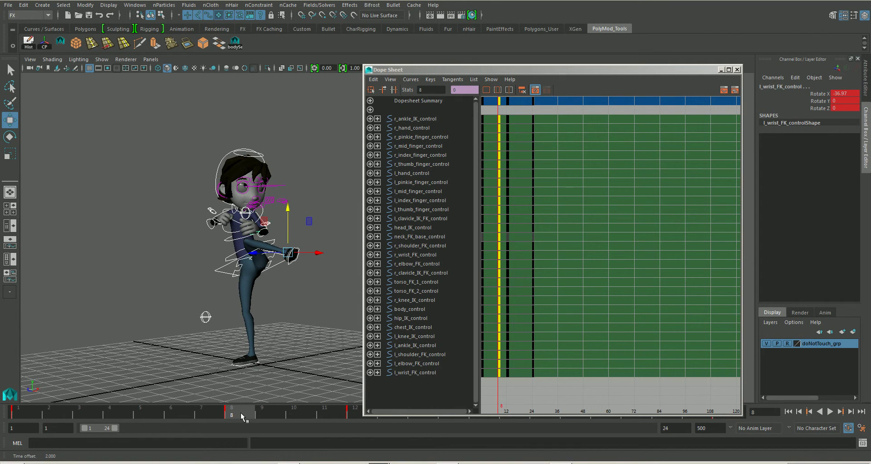
{"action": "key", "text": "alt+v"}
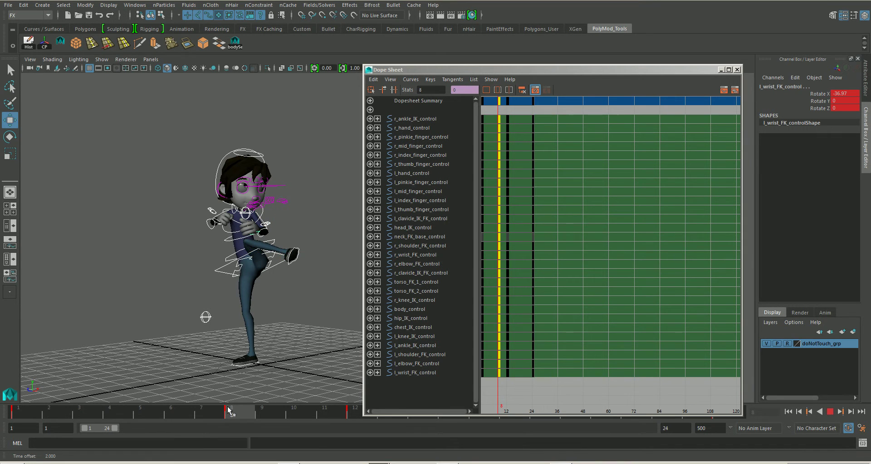
{"action": "key", "text": "alt+v"}
Step: Copy all body controls' keys from frame 1, paste them at frame 5, and play back the held start pose
{"action": "left_click_drag", "start_coordinate": [233, 414], "coordinate": [19, 414]}
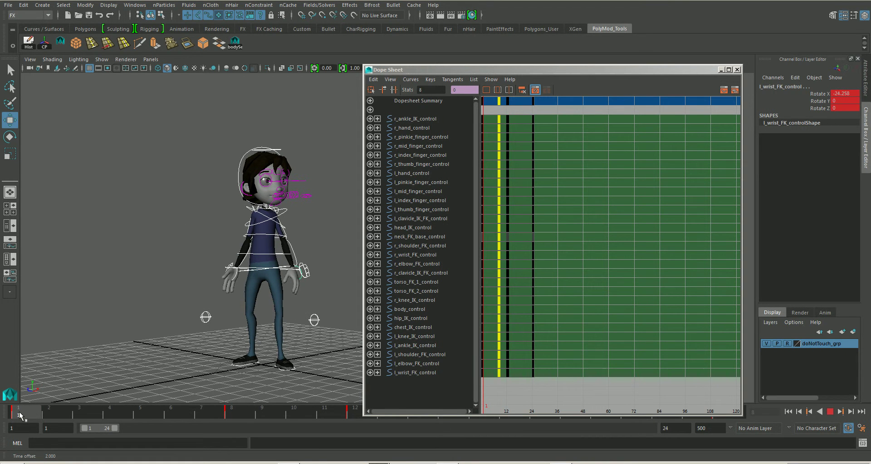
{"action": "right_click", "coordinate": [20, 414]}
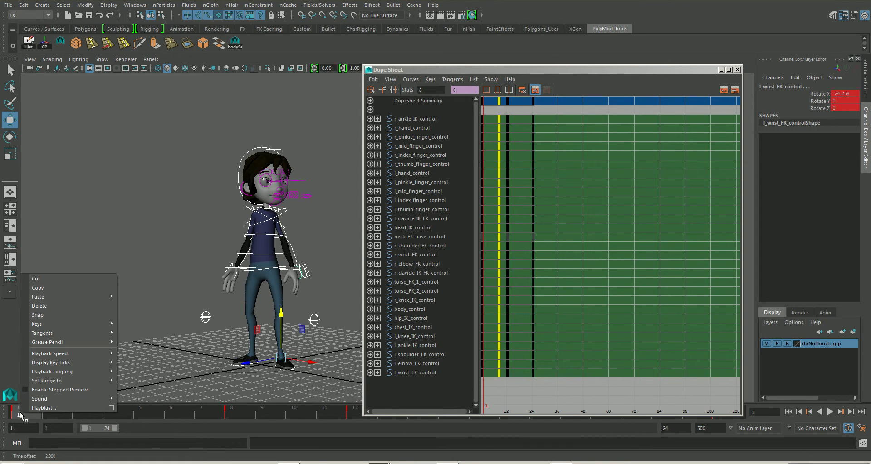
{"action": "left_click", "coordinate": [37, 288]}
{"action": "left_click_drag", "start_coordinate": [50, 415], "coordinate": [152, 413]}
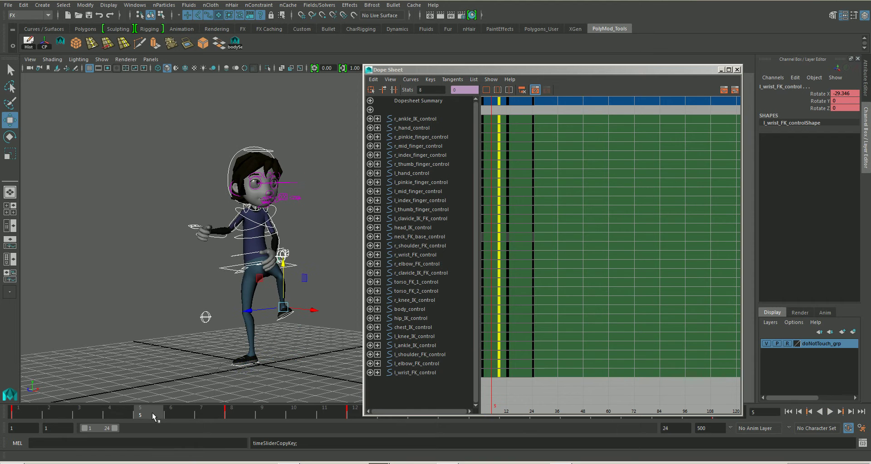
{"action": "right_click", "coordinate": [152, 413]}
{"action": "mouse_move", "coordinate": [186, 297]}
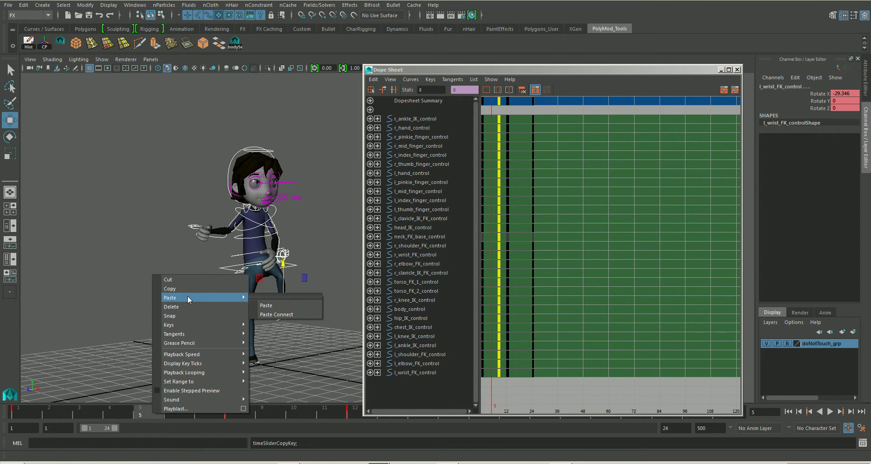
{"action": "left_click", "coordinate": [275, 306]}
{"action": "key", "text": "alt+v"}
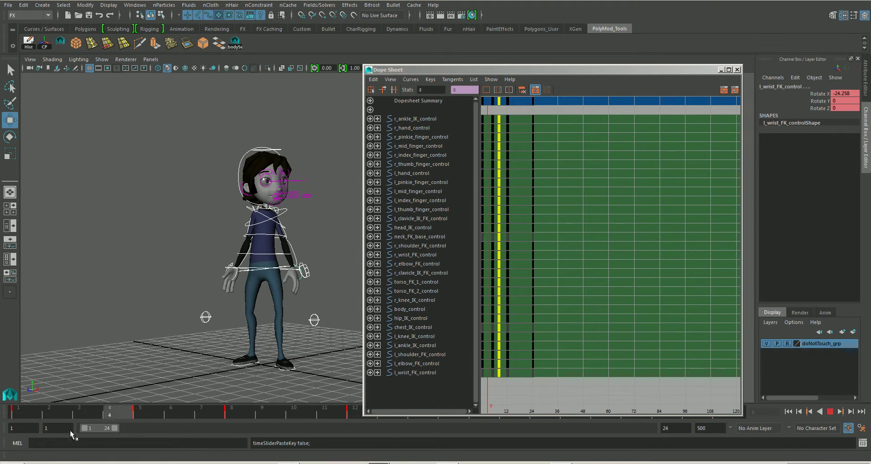
{"action": "left_click", "coordinate": [235, 412]}
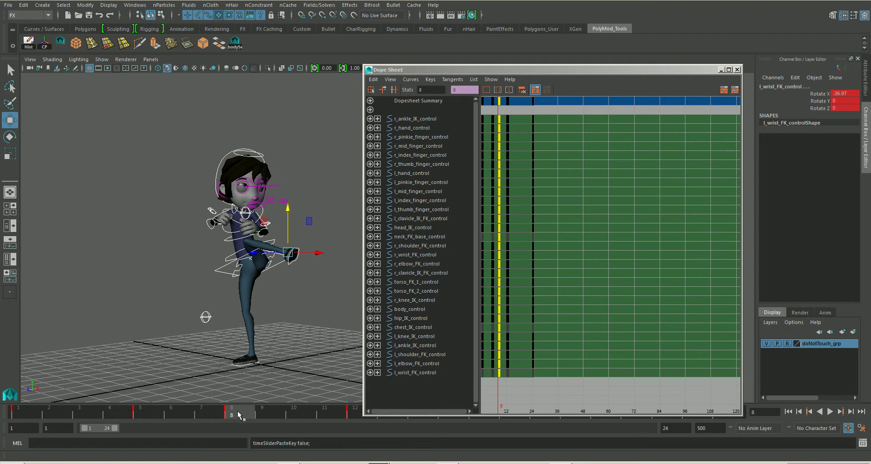
Step: Clear the Dope Sheet and control selection from view, playblast over ElevenRig_fixTut.mov, and review the clip before closing it
{"action": "left_click_drag", "start_coordinate": [668, 71], "coordinate": [870, 105]}
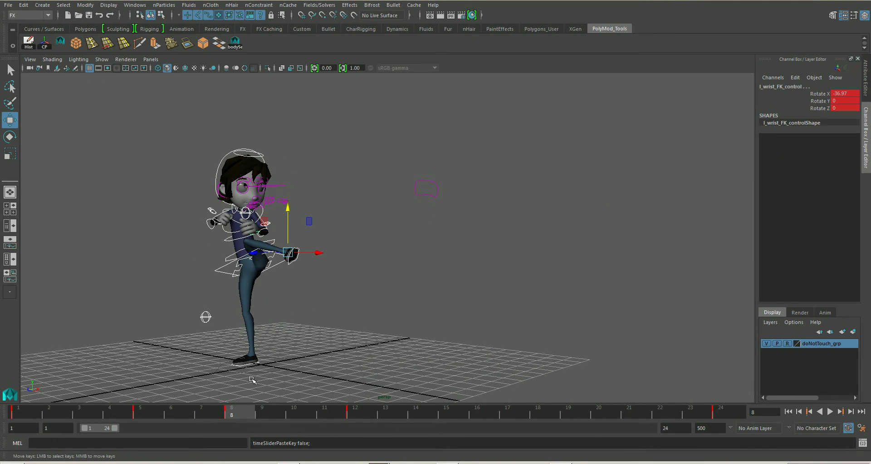
{"action": "left_click", "coordinate": [306, 332]}
{"action": "right_click", "coordinate": [326, 411]}
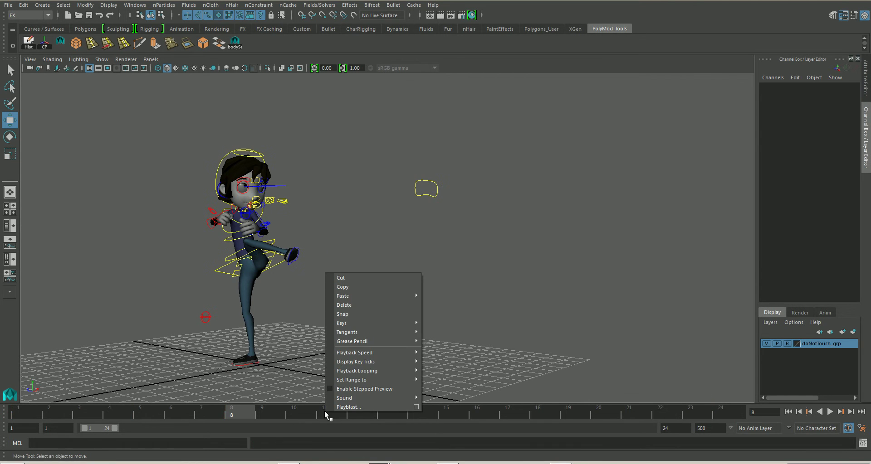
{"action": "left_click", "coordinate": [355, 407]}
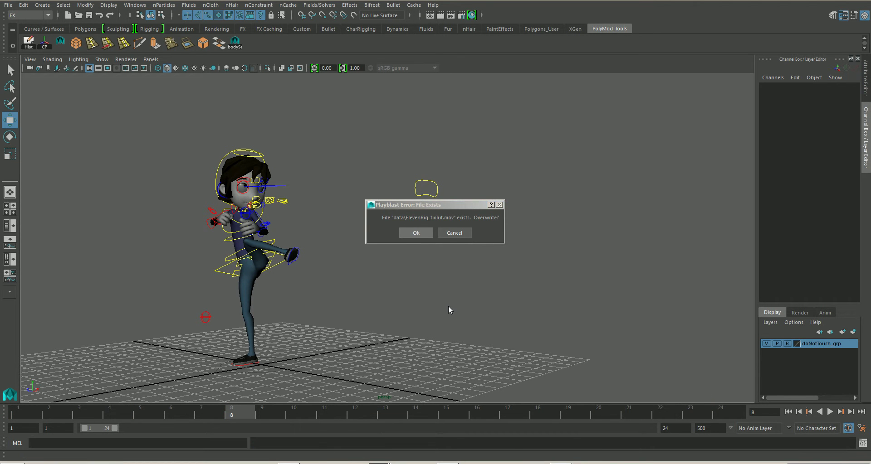
{"action": "key", "text": "Return"}
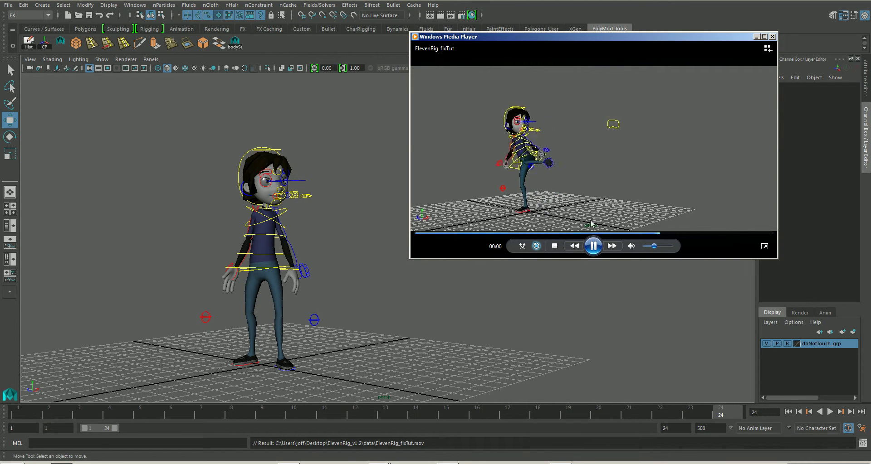
{"action": "left_click", "coordinate": [593, 246]}
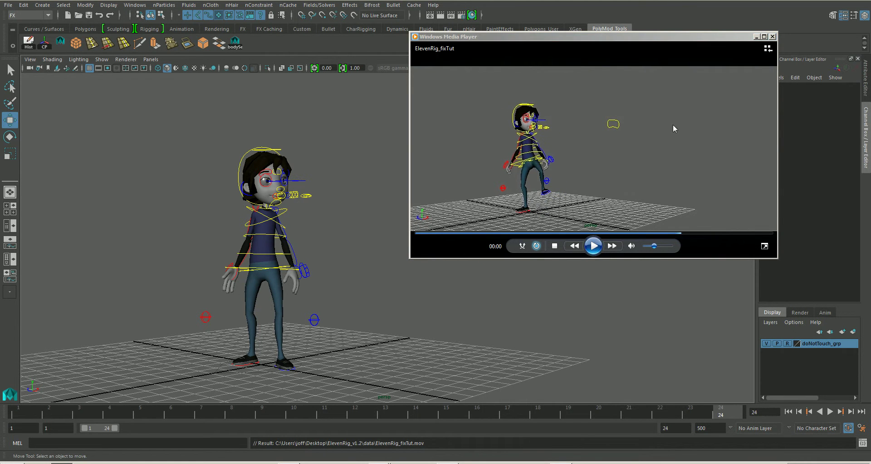
{"action": "left_click", "coordinate": [773, 36]}
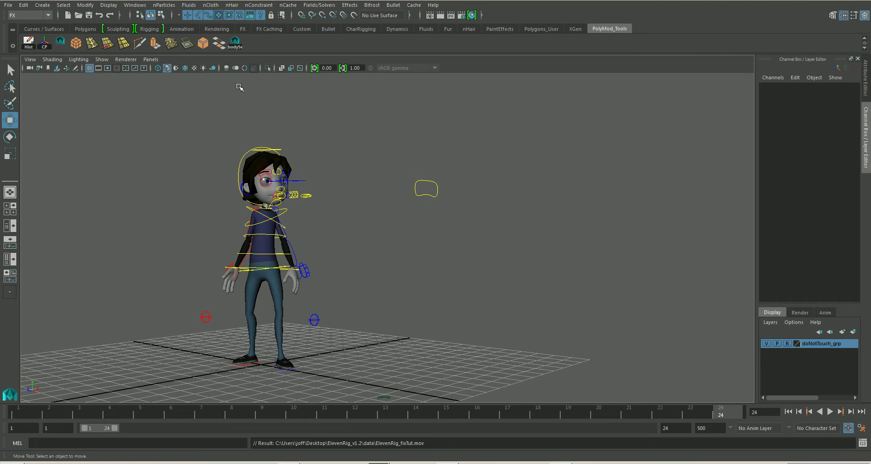
Step: Reselect all body controls and move their frame 8 keys to frame 9 in the Dope Sheet
{"action": "left_click", "coordinate": [235, 43]}
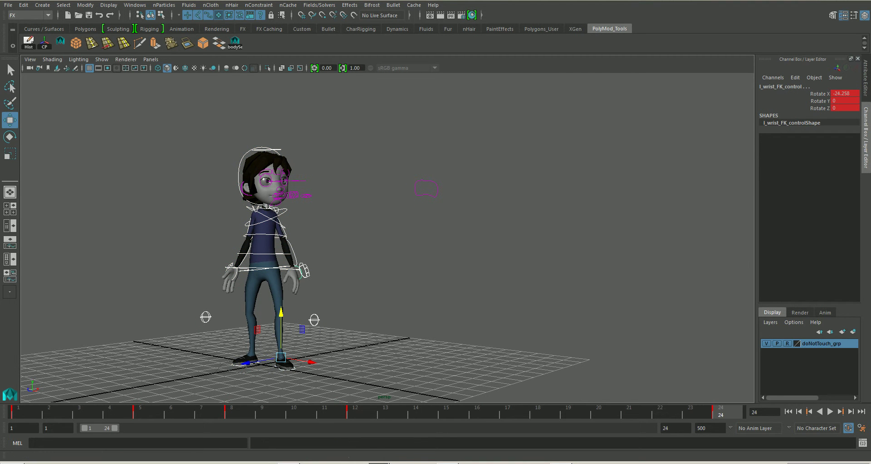
{"action": "left_click_drag", "start_coordinate": [486, 112], "coordinate": [458, 61]}
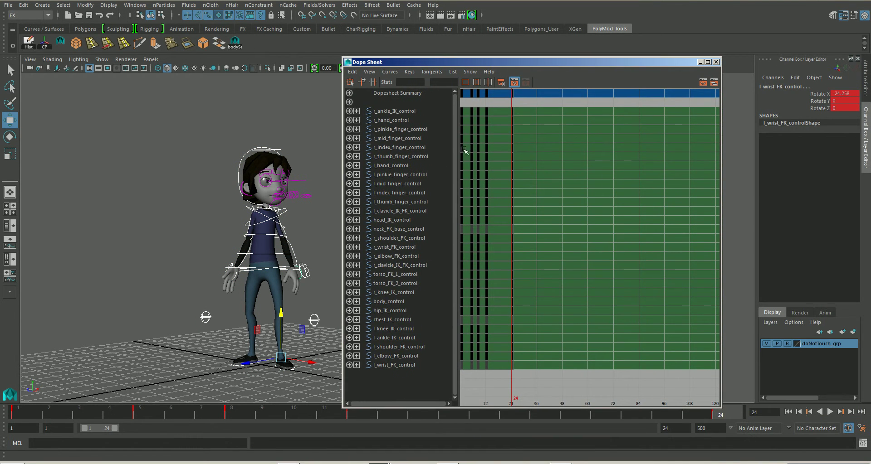
{"action": "left_click_drag", "start_coordinate": [151, 415], "coordinate": [232, 413]}
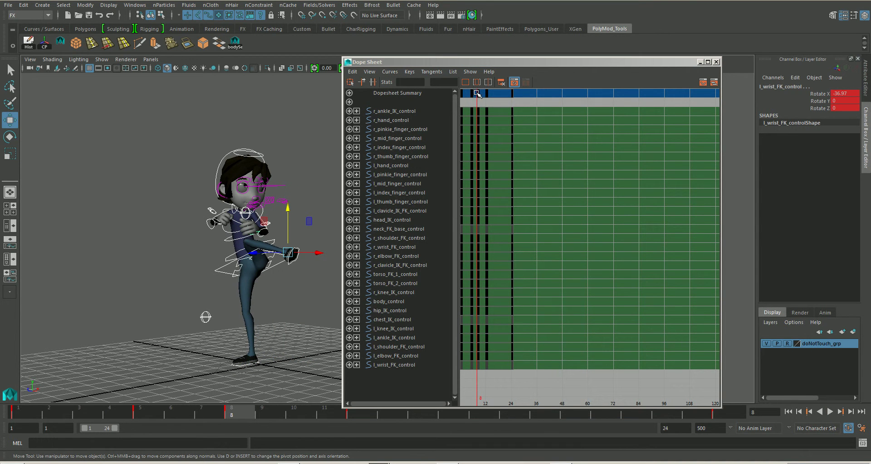
{"action": "left_click_drag", "start_coordinate": [476, 93], "coordinate": [481, 376]}
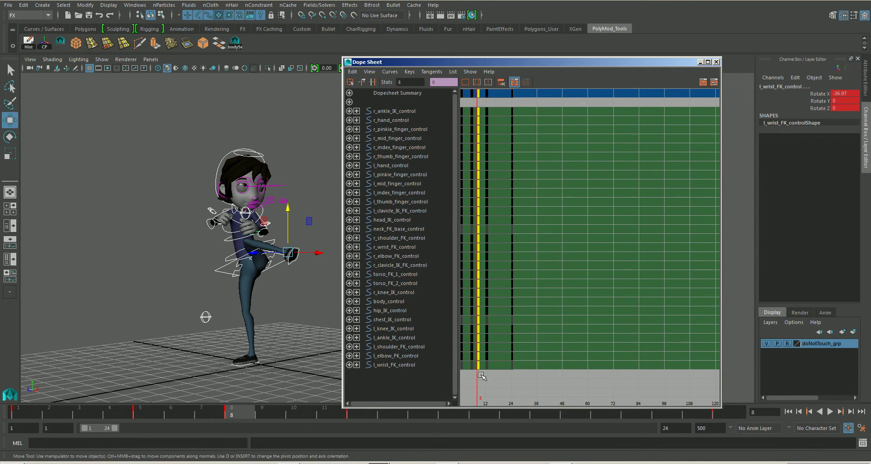
{"action": "middle_click_drag", "start_coordinate": [478, 348], "coordinate": [480, 347]}
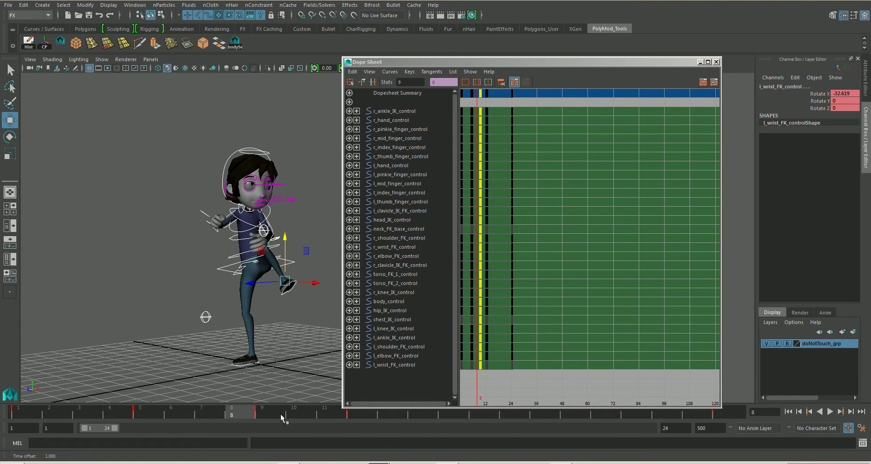
Step: Move all body controls' frame 5 keys to frame 6 in the Dope Sheet and play back the longer start hold
{"action": "key", "text": "alt+v"}
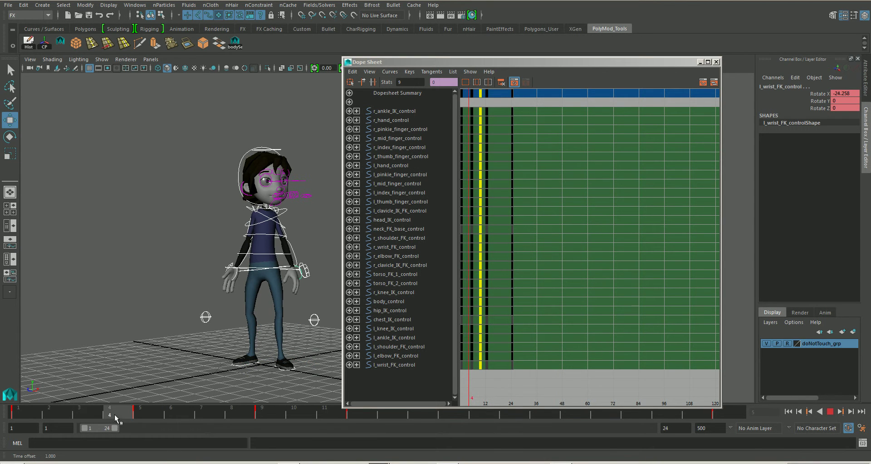
{"action": "left_click", "coordinate": [140, 416]}
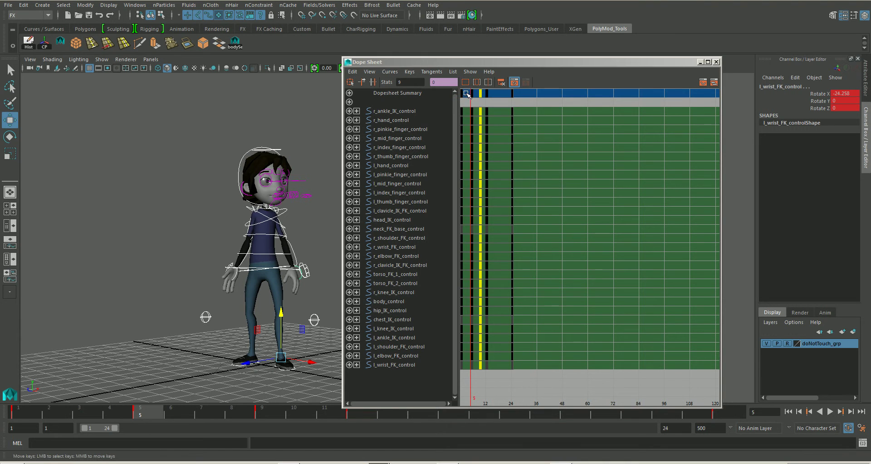
{"action": "left_click_drag", "start_coordinate": [467, 94], "coordinate": [474, 369]}
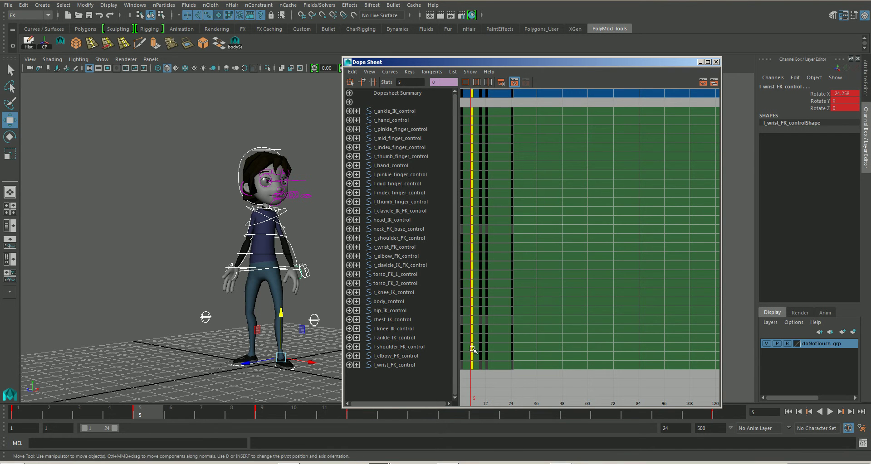
{"action": "middle_click_drag", "start_coordinate": [472, 349], "coordinate": [475, 350]}
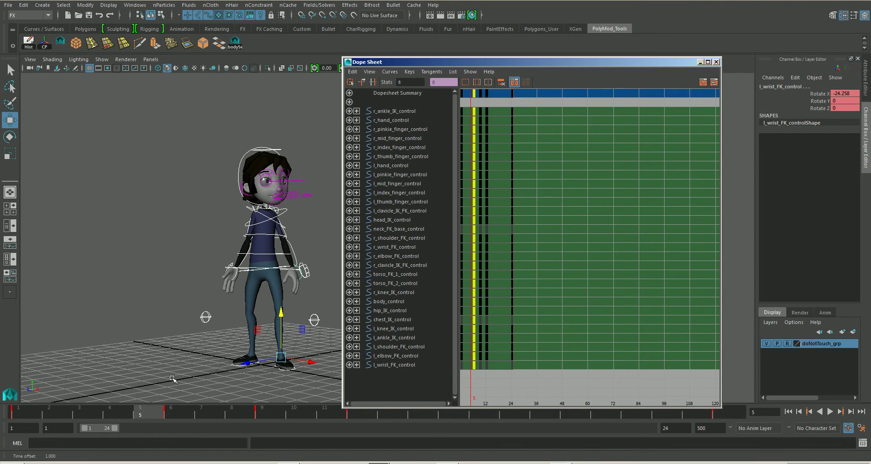
{"action": "left_click", "coordinate": [174, 410]}
{"action": "key", "text": "alt+v"}
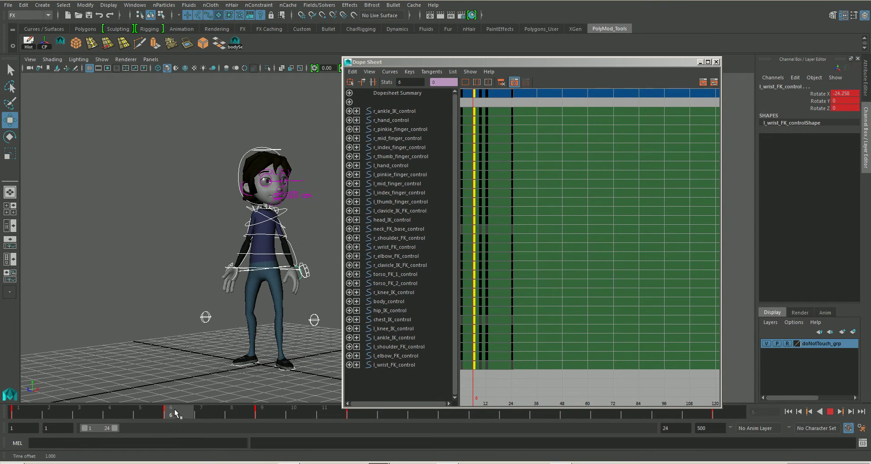
{"action": "key", "text": "alt+v"}
{"action": "mouse_move", "coordinate": [173, 413]}
{"action": "left_mouse_down"}
{"action": "mouse_move", "coordinate": [150, 413]}
{"action": "mouse_move", "coordinate": [170, 418]}
{"action": "left_mouse_up"}
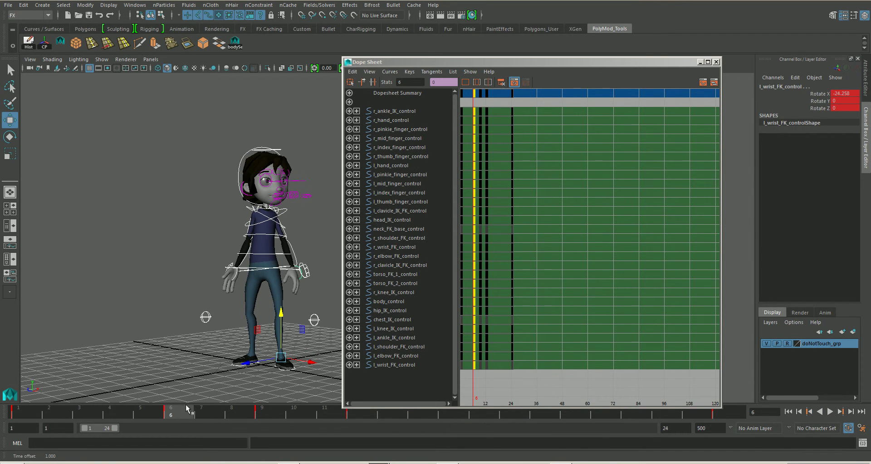
Step: Close the Dope Sheet, then play and scrub the kick to compare the poses at frames 6 and 8
{"action": "left_click", "coordinate": [716, 61]}
{"action": "scroll", "coordinate": [344, 270], "scroll_direction": "up", "scroll_amount": 3}
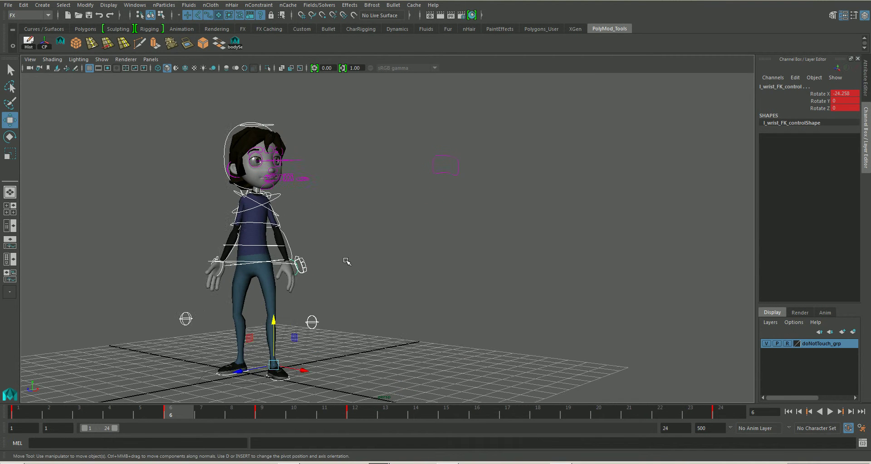
{"action": "key", "text": "alt+v"}
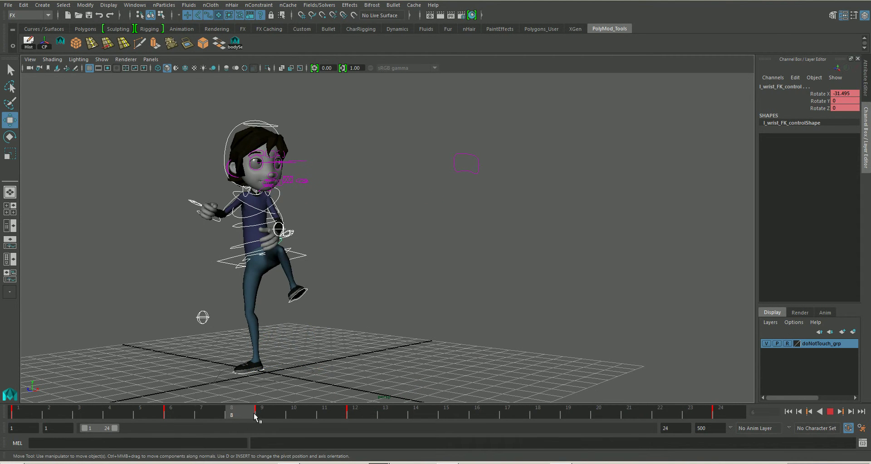
{"action": "mouse_move", "coordinate": [260, 412]}
{"action": "left_mouse_down"}
{"action": "mouse_move", "coordinate": [178, 411]}
{"action": "mouse_move", "coordinate": [267, 412]}
{"action": "mouse_move", "coordinate": [176, 418]}
{"action": "mouse_move", "coordinate": [271, 416]}
{"action": "mouse_move", "coordinate": [170, 415]}
{"action": "mouse_move", "coordinate": [247, 418]}
{"action": "left_mouse_up"}
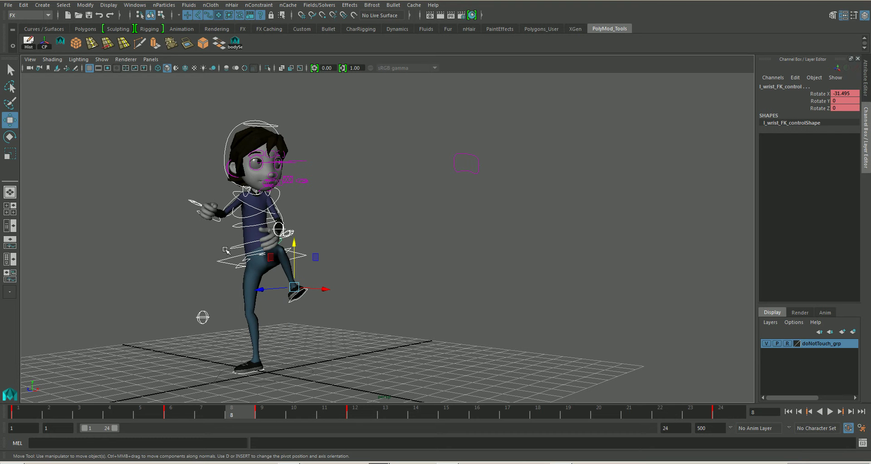
{"action": "key", "text": "alt+v"}
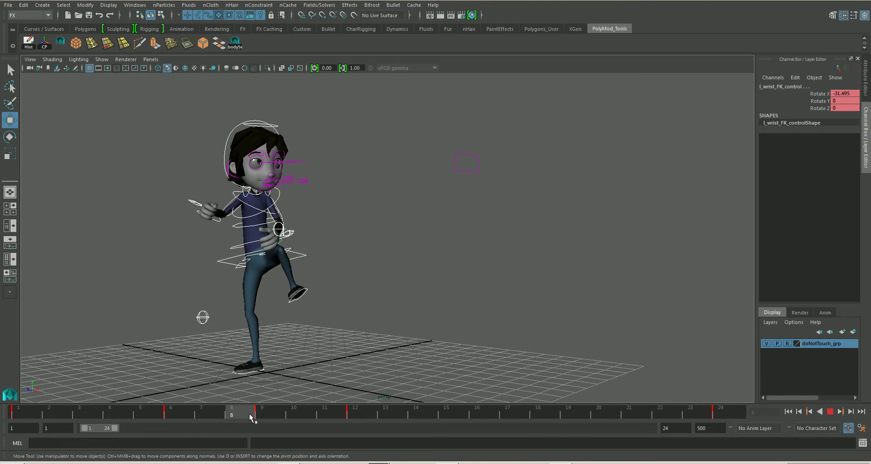
{"action": "left_click", "coordinate": [181, 415]}
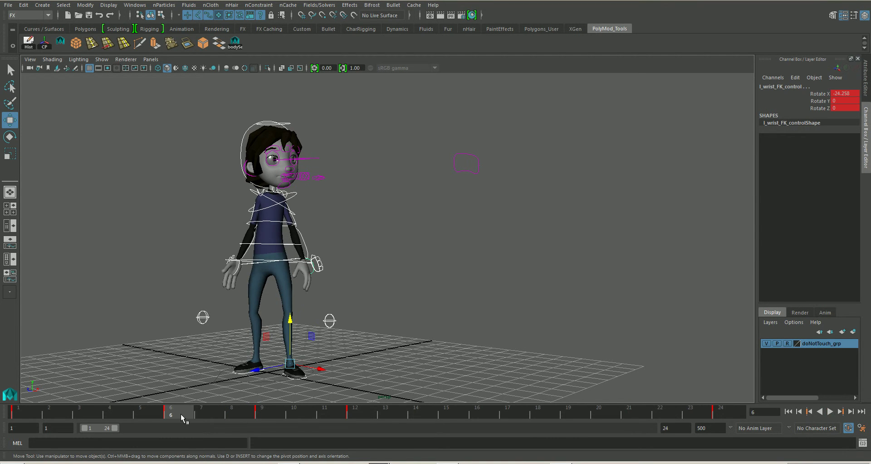
{"action": "key", "text": "alt+v"}
{"action": "left_click", "coordinate": [171, 412]}
Step: Lower the body control at frame 6 into a slight crouch, to a Translate Y of about -0.35
{"action": "left_click_drag", "start_coordinate": [331, 288], "coordinate": [303, 296], "text": "alt"}
{"action": "left_click", "coordinate": [289, 266]}
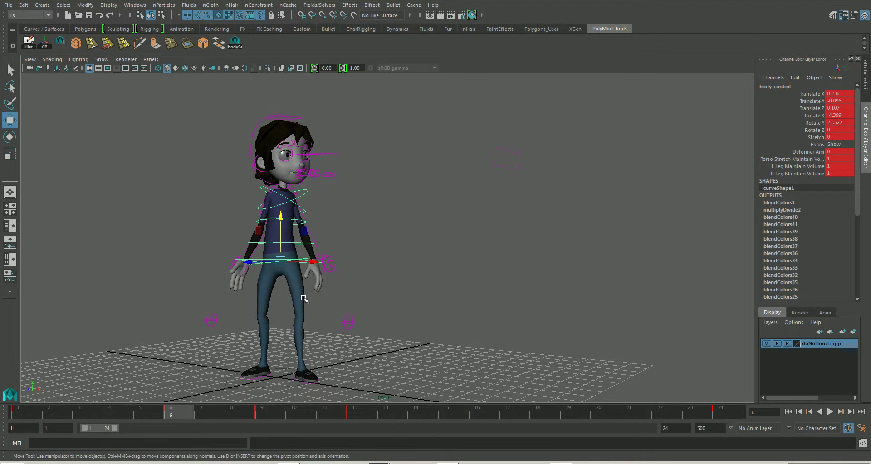
{"action": "left_click_drag", "start_coordinate": [281, 237], "coordinate": [282, 241]}
{"action": "left_click_drag", "start_coordinate": [292, 283], "coordinate": [225, 290], "text": "alt"}
{"action": "mouse_move", "coordinate": [164, 415]}
{"action": "left_mouse_down"}
{"action": "mouse_move", "coordinate": [123, 407]}
{"action": "mouse_move", "coordinate": [245, 407]}
{"action": "mouse_move", "coordinate": [59, 415]}
{"action": "mouse_move", "coordinate": [219, 405]}
{"action": "mouse_move", "coordinate": [169, 411]}
{"action": "left_mouse_up"}
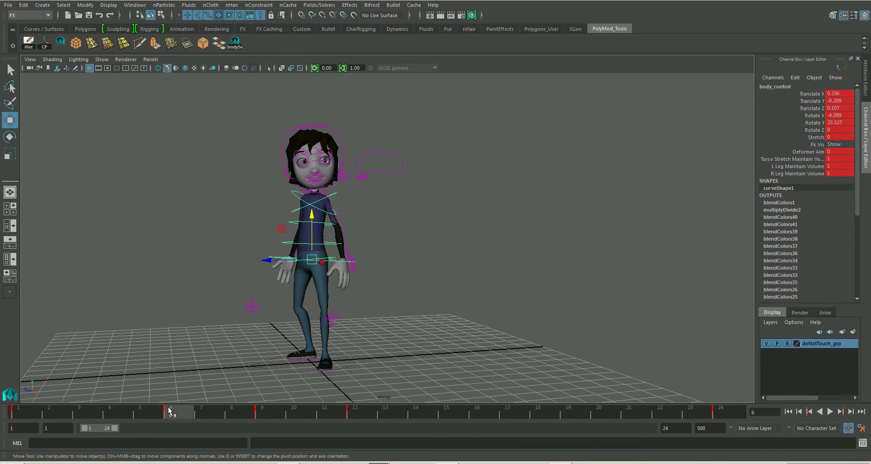
{"action": "left_click_drag", "start_coordinate": [290, 282], "coordinate": [306, 268], "text": "alt"}
{"action": "left_click_drag", "start_coordinate": [291, 220], "coordinate": [291, 230]}
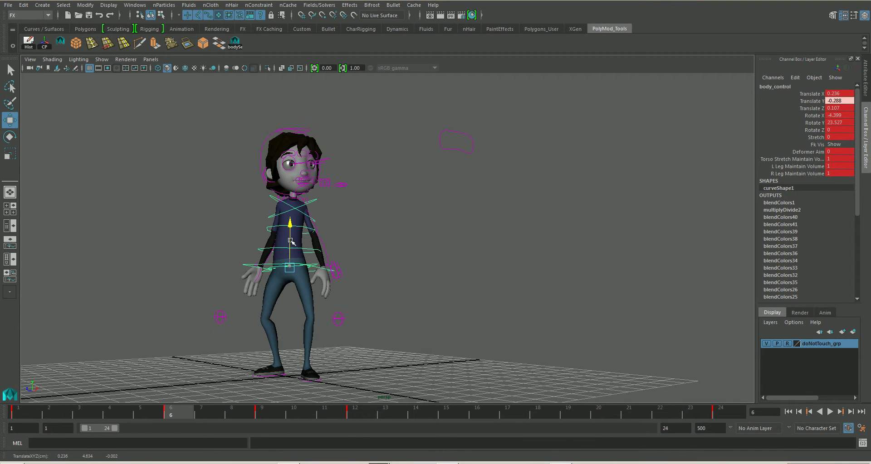
{"action": "left_click_drag", "start_coordinate": [292, 289], "coordinate": [276, 298], "text": "alt"}
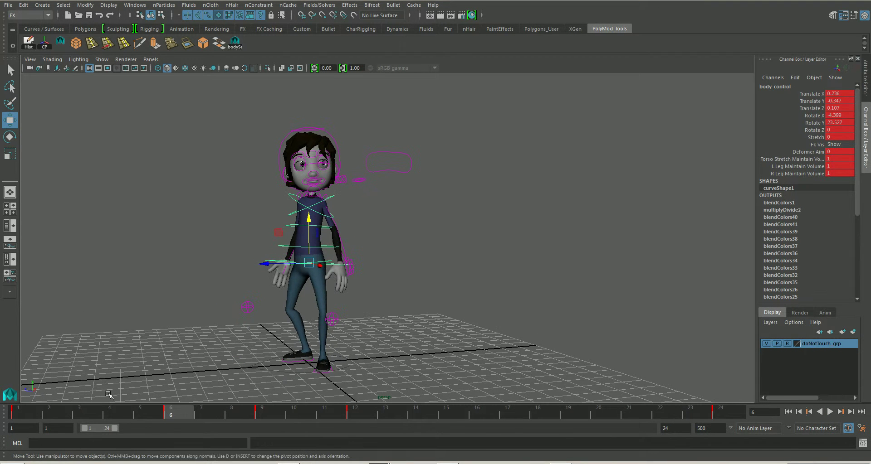
Step: Scrub and play around frame 6 from several angles to check how the crouch leads into the kick
{"action": "mouse_move", "coordinate": [176, 413]}
{"action": "left_mouse_down"}
{"action": "mouse_move", "coordinate": [36, 413]}
{"action": "mouse_move", "coordinate": [278, 402]}
{"action": "mouse_move", "coordinate": [233, 412]}
{"action": "mouse_move", "coordinate": [79, 414]}
{"action": "mouse_move", "coordinate": [325, 412]}
{"action": "mouse_move", "coordinate": [171, 413]}
{"action": "left_mouse_up"}
{"action": "left_click_drag", "start_coordinate": [228, 363], "coordinate": [273, 352], "text": "alt"}
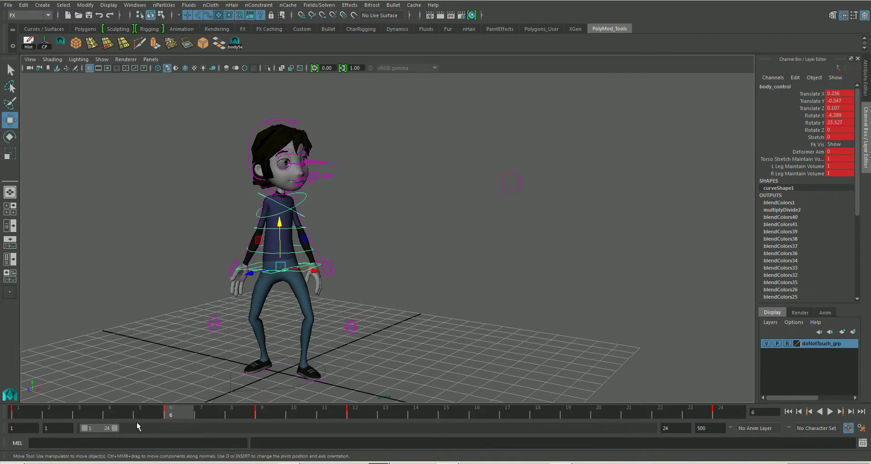
{"action": "left_click_drag", "start_coordinate": [194, 414], "coordinate": [172, 416]}
{"action": "left_click_drag", "start_coordinate": [237, 329], "coordinate": [252, 340], "text": "alt"}
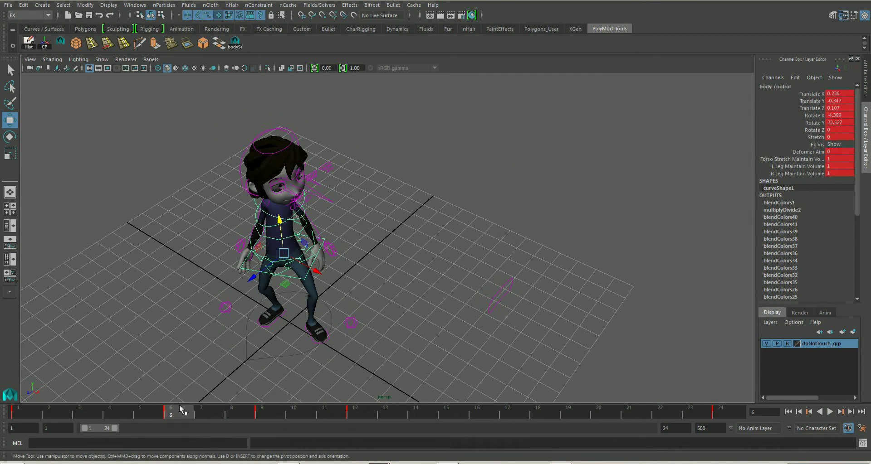
{"action": "mouse_move", "coordinate": [180, 410]}
{"action": "left_mouse_down"}
{"action": "mouse_move", "coordinate": [270, 415]}
{"action": "mouse_move", "coordinate": [171, 413]}
{"action": "left_mouse_up"}
{"action": "mouse_move", "coordinate": [247, 331]}
{"action": "left_mouse_down", "text": "alt"}
{"action": "mouse_move", "coordinate": [253, 305]}
{"action": "mouse_move", "coordinate": [258, 320]}
{"action": "left_mouse_up", "text": "alt"}
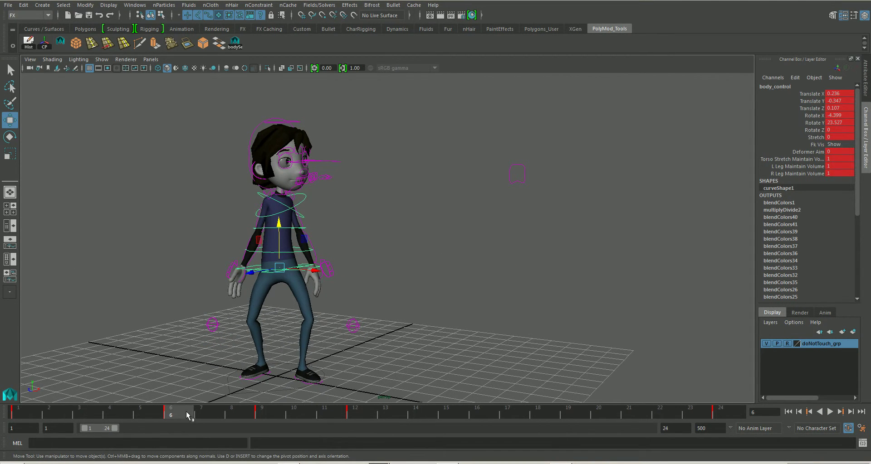
{"action": "key", "text": "alt+v"}
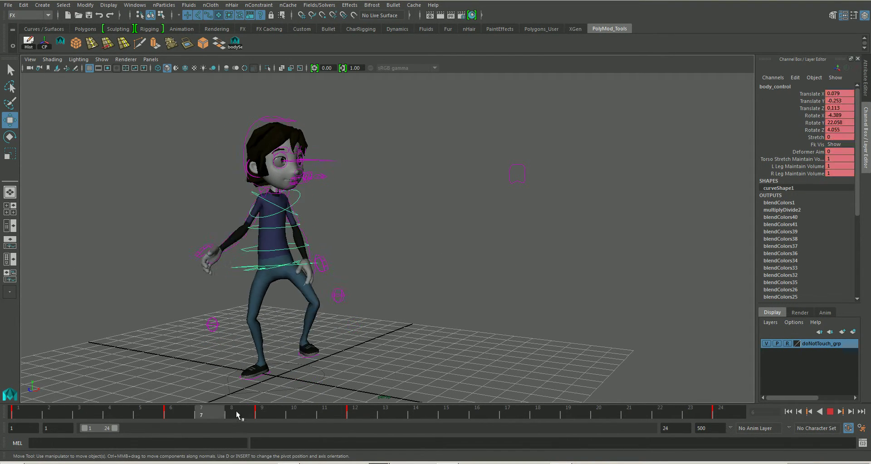
{"action": "left_click", "coordinate": [171, 412]}
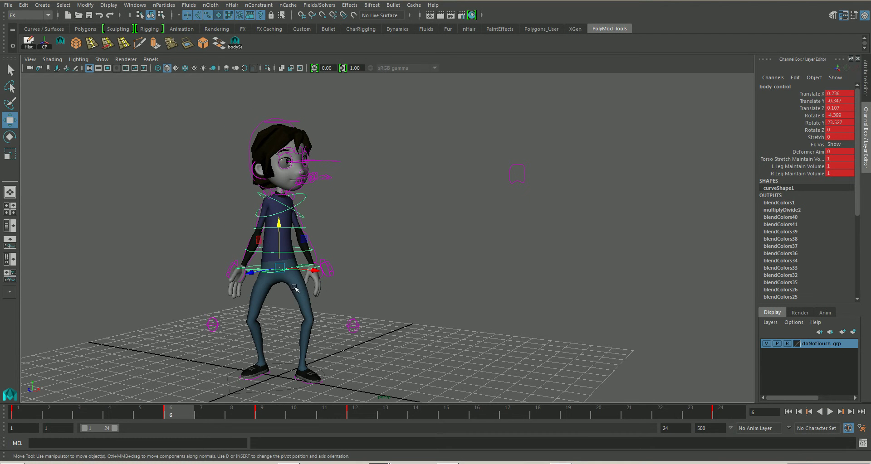
Step: Rotate the body control at frame 6 to about -5, 36.8 and -1.3 degrees in X, Y and Z
{"action": "left_click_drag", "start_coordinate": [295, 287], "coordinate": [310, 286], "text": "alt"}
{"action": "left_click", "coordinate": [310, 287]}
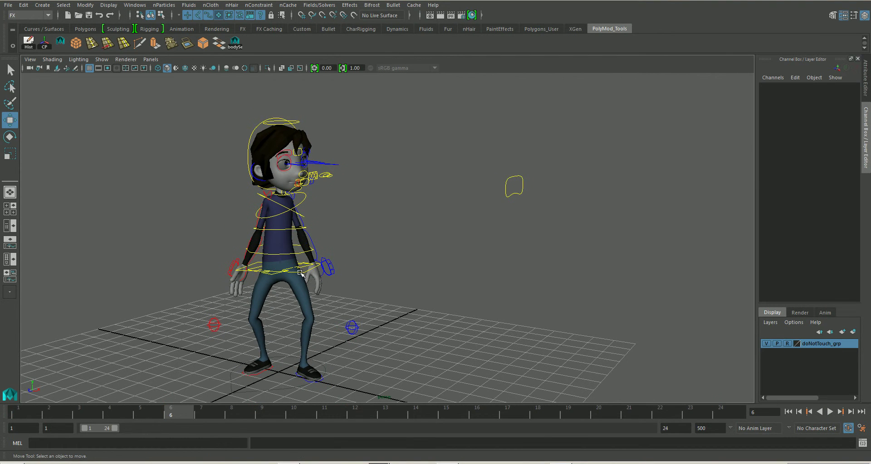
{"action": "left_click", "coordinate": [300, 273]}
{"action": "key", "text": "e"}
{"action": "left_click_drag", "start_coordinate": [304, 290], "coordinate": [302, 297], "text": "alt"}
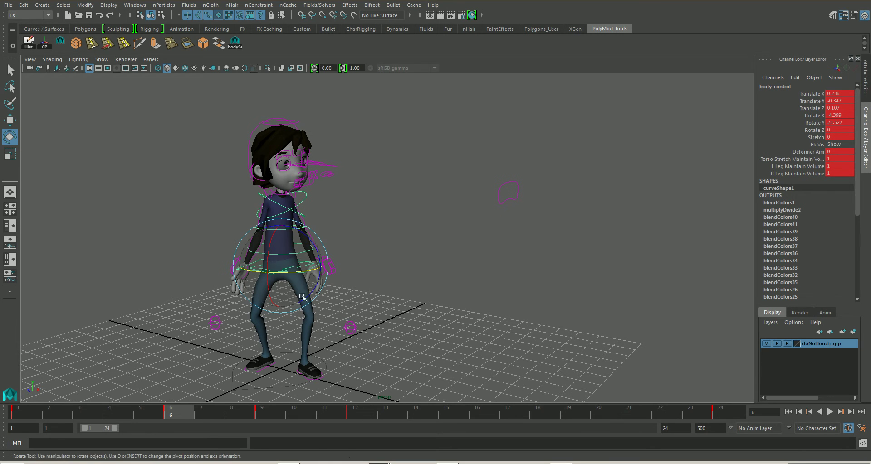
{"action": "left_click_drag", "start_coordinate": [319, 265], "coordinate": [297, 274], "text": "alt"}
{"action": "key", "text": "shift+e"}
{"action": "mouse_move", "coordinate": [189, 416]}
{"action": "left_mouse_down"}
{"action": "mouse_move", "coordinate": [259, 413]}
{"action": "mouse_move", "coordinate": [192, 412]}
{"action": "left_mouse_up"}
{"action": "left_click_drag", "start_coordinate": [297, 272], "coordinate": [303, 273]}
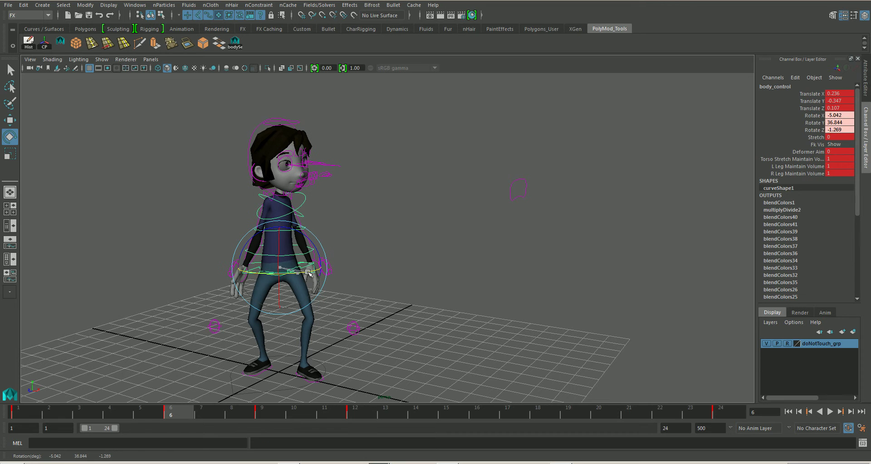
Step: Twist the torso and chest controls at frame 6, rotating the chest to about 11.6, 25.5 and 0.8 degrees, and play back
{"action": "left_click", "coordinate": [323, 262]}
{"action": "left_click", "coordinate": [292, 256]}
{"action": "left_click_drag", "start_coordinate": [292, 256], "coordinate": [298, 259]}
{"action": "left_click", "coordinate": [375, 245]}
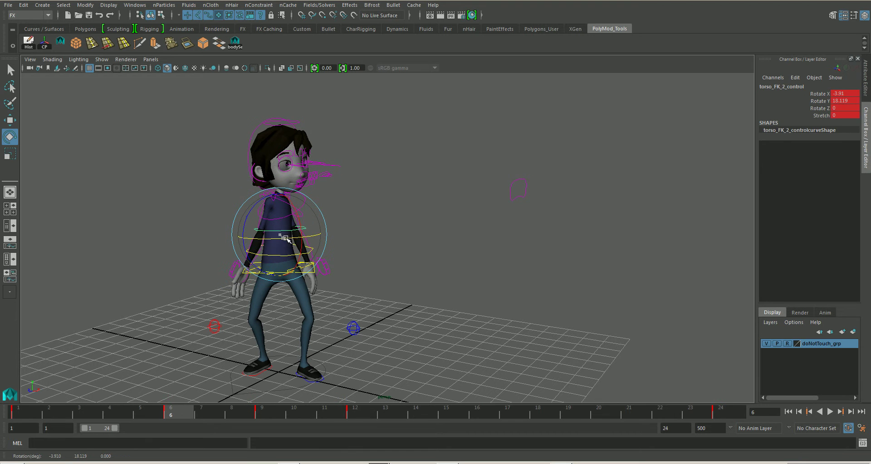
{"action": "left_click", "coordinate": [344, 214]}
{"action": "left_click", "coordinate": [290, 224]}
{"action": "left_click_drag", "start_coordinate": [290, 223], "coordinate": [286, 227]}
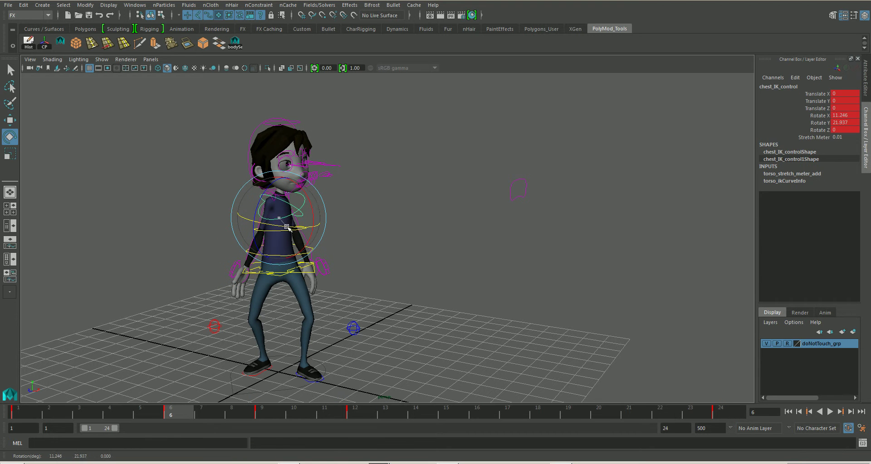
{"action": "key", "text": "alt+v"}
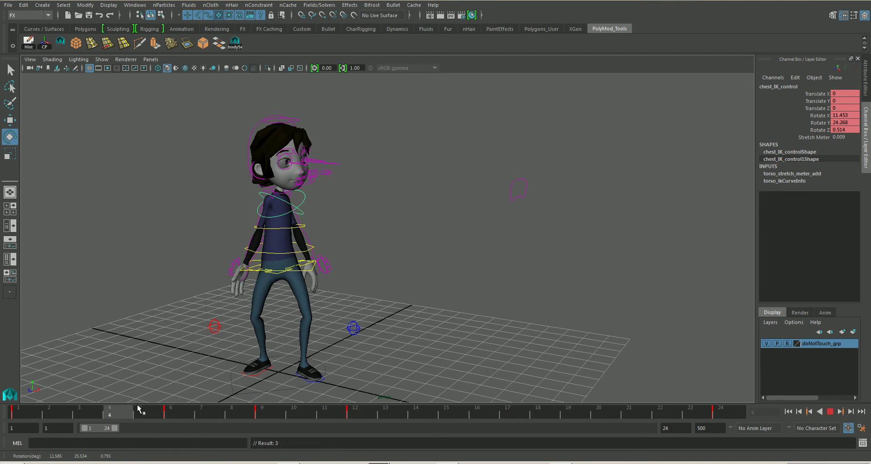
Step: Return to frame 6 and examine the twisted upper body up close from several angles
{"action": "left_click_drag", "start_coordinate": [245, 403], "coordinate": [173, 417]}
{"action": "left_click_drag", "start_coordinate": [273, 291], "coordinate": [295, 288], "text": "alt"}
{"action": "left_click_drag", "start_coordinate": [268, 233], "coordinate": [246, 218], "text": "alt"}
{"action": "right_click_drag", "start_coordinate": [250, 220], "coordinate": [333, 268], "text": "alt"}
{"action": "middle_click_drag", "start_coordinate": [244, 245], "coordinate": [327, 261], "text": "alt"}
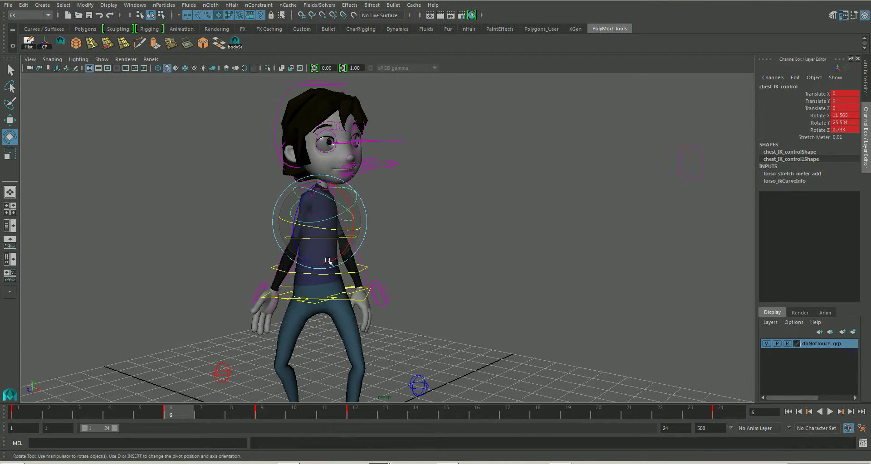
{"action": "left_click_drag", "start_coordinate": [298, 247], "coordinate": [298, 239], "text": "alt"}
{"action": "middle_click_drag", "start_coordinate": [301, 236], "coordinate": [317, 247], "text": "alt"}
{"action": "right_click_drag", "start_coordinate": [317, 246], "coordinate": [340, 264], "text": "alt"}
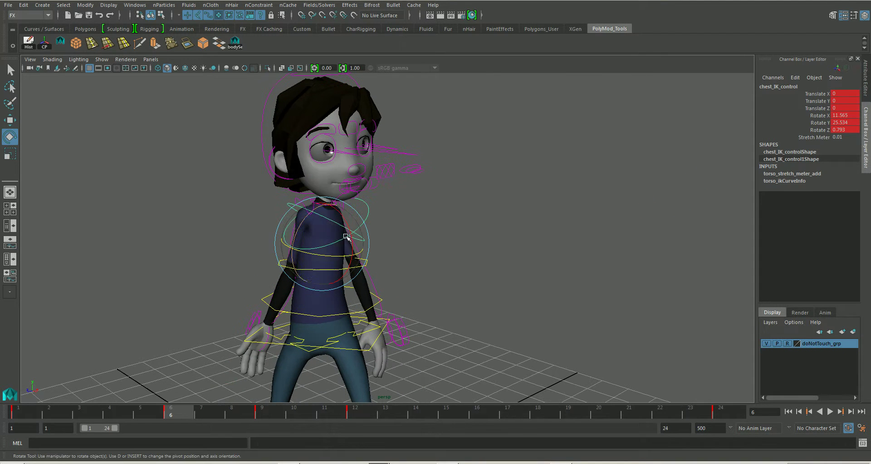
Step: Rotate the right shoulder control at frame 6 to about 41.4 degrees in X and -3.8 in Y, and key it
{"action": "left_click", "coordinate": [388, 231]}
{"action": "left_click", "coordinate": [328, 227]}
{"action": "left_click_drag", "start_coordinate": [328, 228], "coordinate": [317, 251], "text": "alt"}
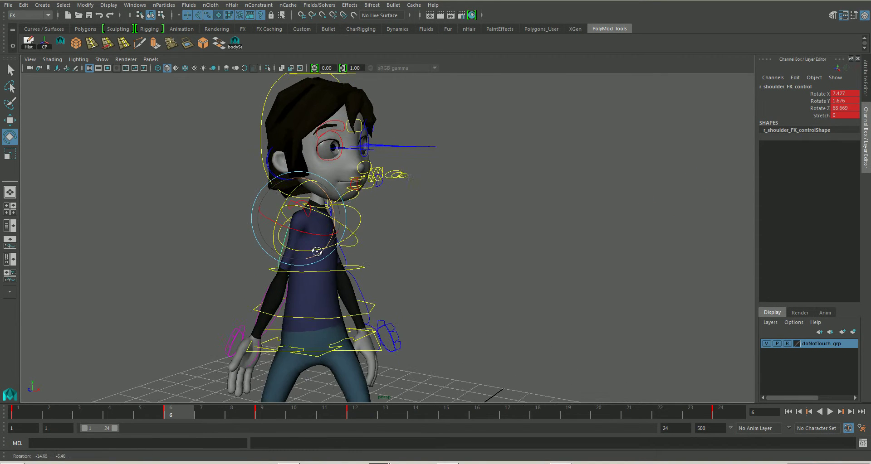
{"action": "right_click_drag", "start_coordinate": [319, 252], "coordinate": [284, 272], "text": "alt"}
{"action": "middle_click_drag", "start_coordinate": [344, 315], "coordinate": [317, 255], "text": "alt"}
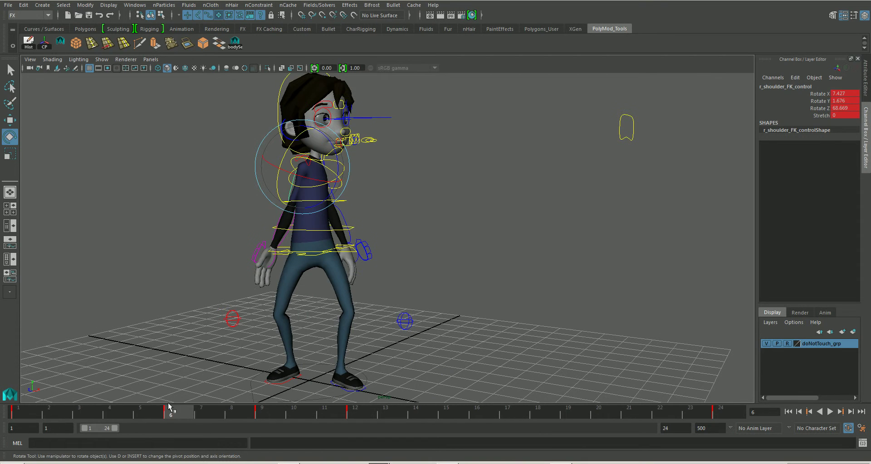
{"action": "left_click_drag", "start_coordinate": [169, 405], "coordinate": [183, 418]}
{"action": "left_click_drag", "start_coordinate": [301, 175], "coordinate": [296, 164]}
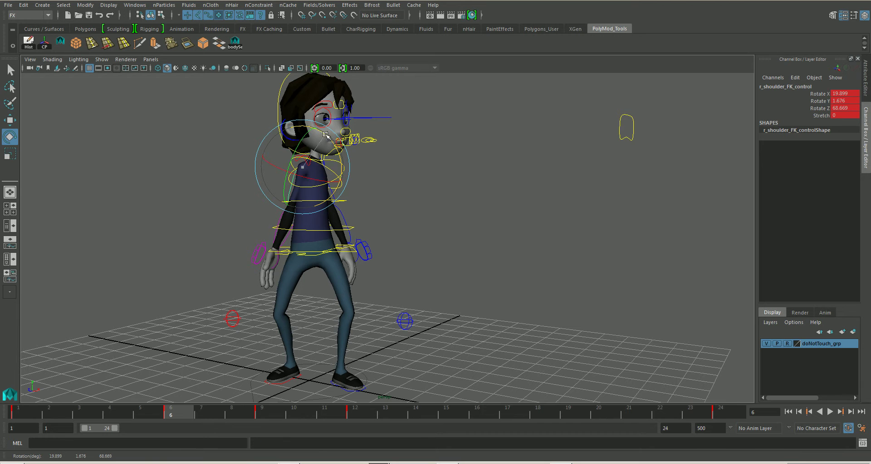
{"action": "left_click_drag", "start_coordinate": [325, 134], "coordinate": [292, 186]}
{"action": "key", "text": "s"}
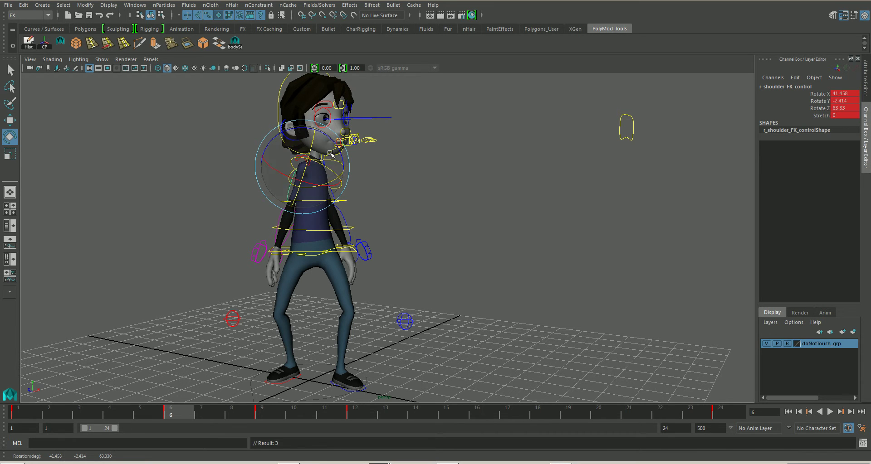
{"action": "left_click_drag", "start_coordinate": [330, 154], "coordinate": [363, 212]}
{"action": "key", "text": "s"}
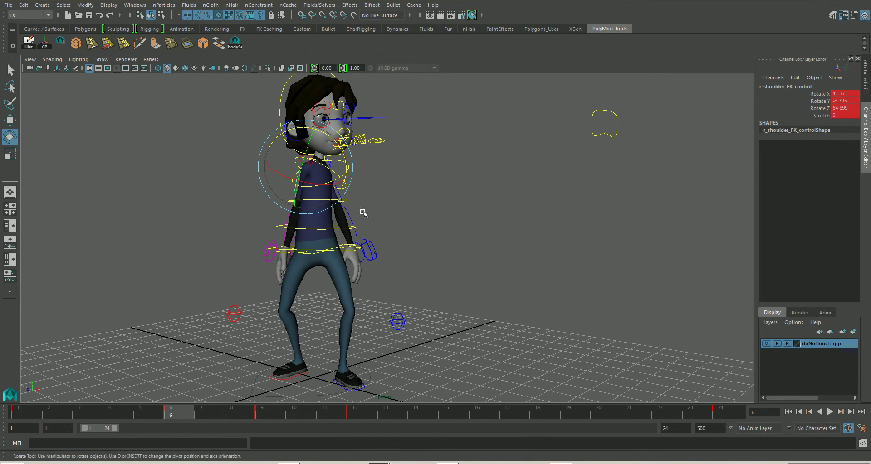
Step: Rotate the right elbow control at frame 6 to about 2, 27.4 and 0.6 degrees in X, Y and Z
{"action": "left_click", "coordinate": [284, 233]}
{"action": "left_click_drag", "start_coordinate": [284, 234], "coordinate": [287, 224]}
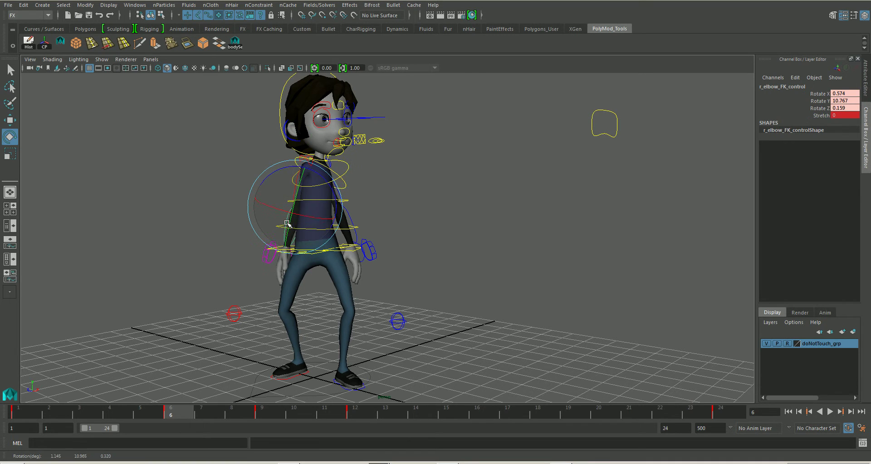
{"action": "key", "text": "ctrl+z"}
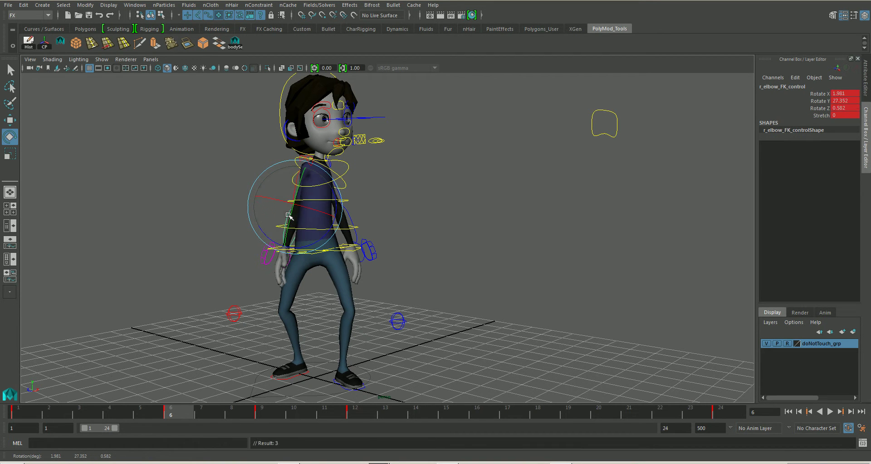
Step: Key the right elbow control's rotation at frame 6, then swing the right shoulder control slightly outward and key it
{"action": "left_click_drag", "start_coordinate": [285, 232], "coordinate": [287, 219]}
{"action": "key", "text": "s"}
{"action": "left_click_drag", "start_coordinate": [353, 215], "coordinate": [382, 216], "text": "alt"}
{"action": "left_click", "coordinate": [374, 216]}
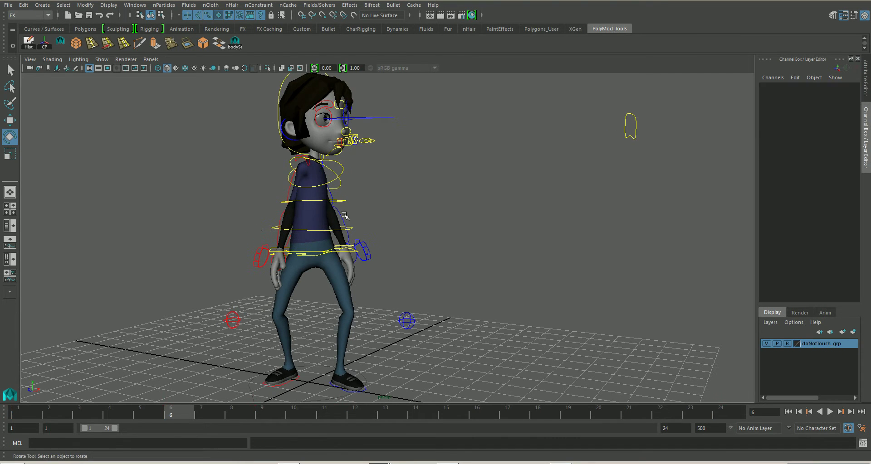
{"action": "left_click", "coordinate": [290, 191]}
{"action": "left_click_drag", "start_coordinate": [272, 141], "coordinate": [275, 135]}
{"action": "key", "text": "s"}
Step: Rotate the right clavicle control at frame 6 to about 5.8, -26 and -16.7 degrees, key it, and scrub to frame 9 and back
{"action": "left_click", "coordinate": [307, 164]}
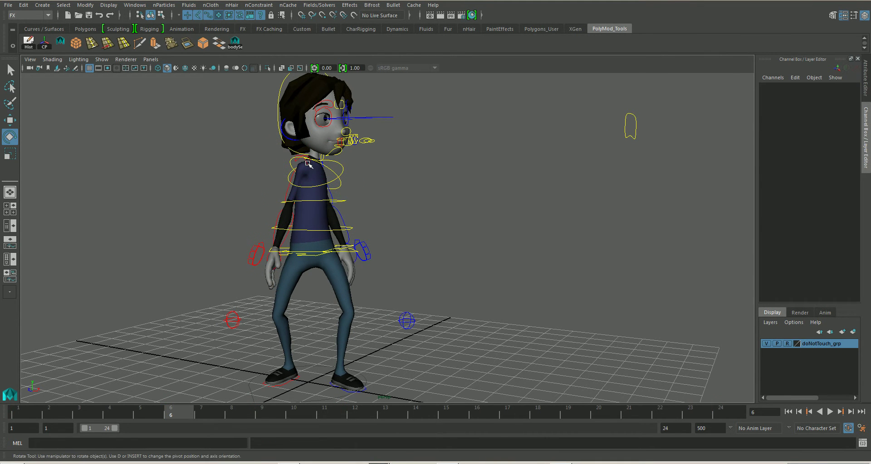
{"action": "left_click", "coordinate": [308, 165]}
{"action": "left_click_drag", "start_coordinate": [308, 164], "coordinate": [277, 169]}
{"action": "key", "text": "s"}
{"action": "key", "text": "s"}
{"action": "left_click_drag", "start_coordinate": [348, 216], "coordinate": [303, 214], "text": "alt"}
{"action": "right_click_drag", "start_coordinate": [352, 222], "coordinate": [421, 260], "text": "alt"}
{"action": "scroll", "coordinate": [370, 206], "scroll_direction": "down", "scroll_amount": 3}
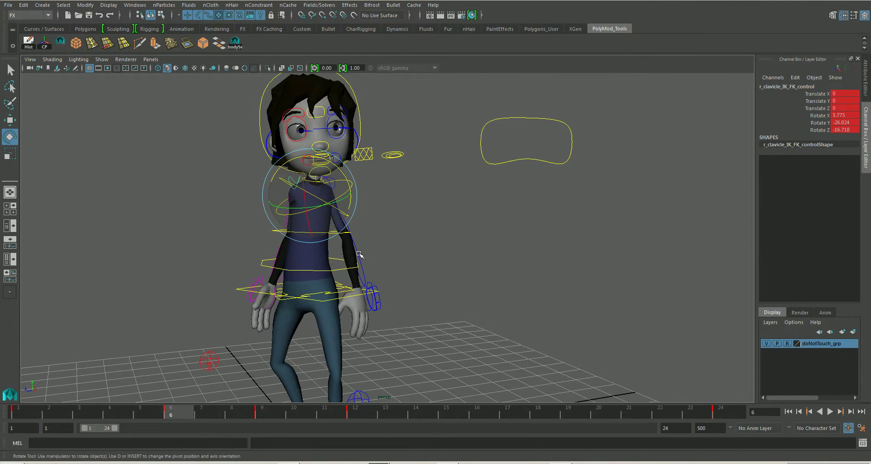
{"action": "left_click_drag", "start_coordinate": [187, 418], "coordinate": [267, 413]}
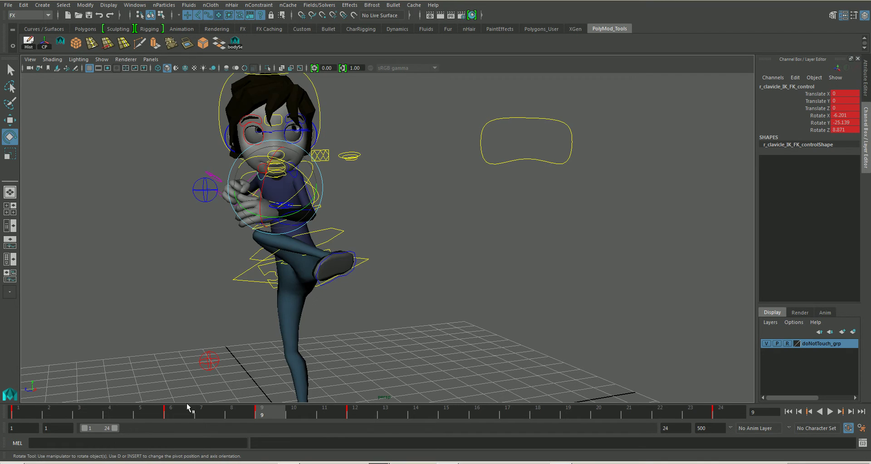
{"action": "mouse_move", "coordinate": [187, 406]}
{"action": "left_mouse_down"}
{"action": "mouse_move", "coordinate": [266, 415]}
{"action": "mouse_move", "coordinate": [175, 414]}
{"action": "left_mouse_up"}
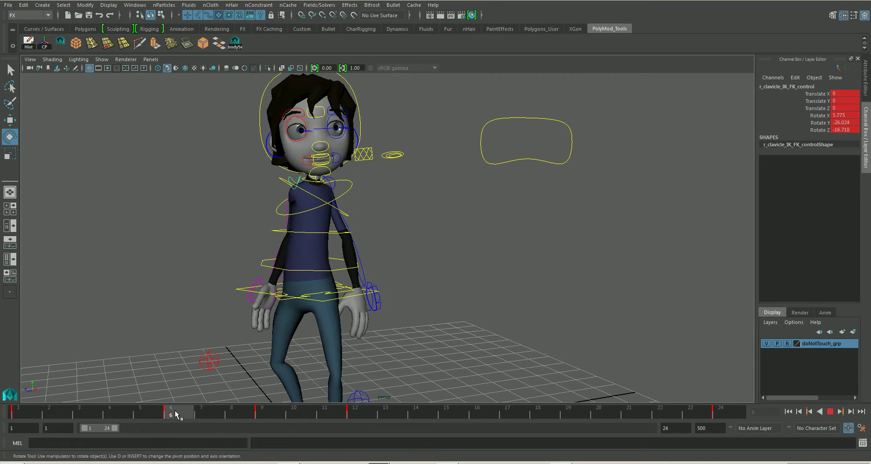
Step: Rotate the left shoulder control at frame 6 to about -11.7, -24.1 and 81.5 degrees, and the left clavicle to about -1, 19.5 and -8.5
{"action": "left_click", "coordinate": [388, 198]}
{"action": "left_click", "coordinate": [352, 226]}
{"action": "left_click_drag", "start_coordinate": [348, 220], "coordinate": [335, 191]}
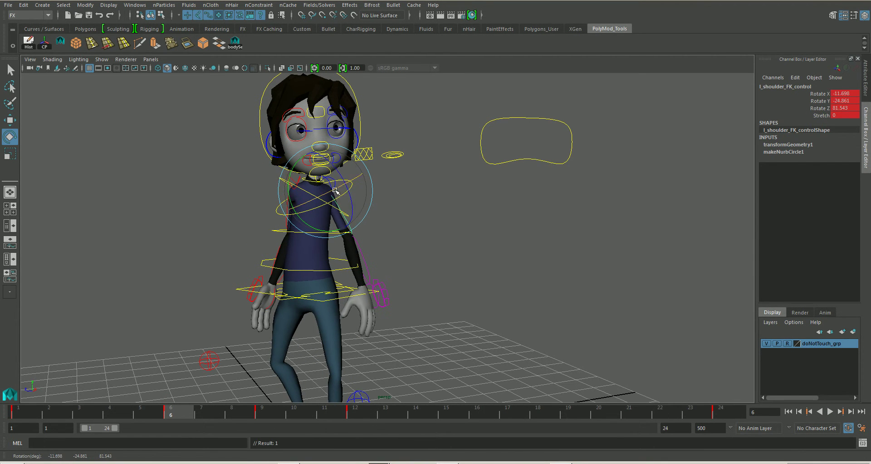
{"action": "left_click", "coordinate": [402, 210]}
{"action": "left_click", "coordinate": [336, 186]}
{"action": "left_click_drag", "start_coordinate": [326, 206], "coordinate": [329, 206]}
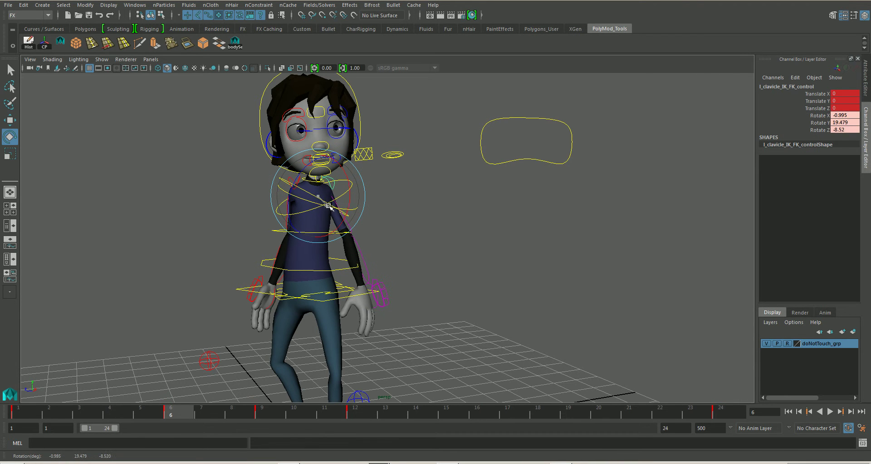
{"action": "left_click", "coordinate": [394, 227]}
Step: Rotate the left elbow control at frame 6 to about 3, 13.7 and -12.3 degrees, play the animation, and return to frame 6
{"action": "left_click", "coordinate": [362, 255]}
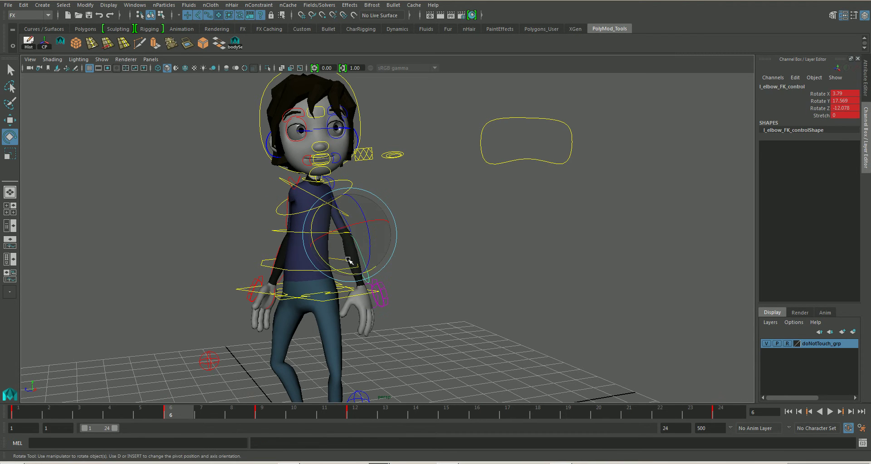
{"action": "left_click_drag", "start_coordinate": [334, 268], "coordinate": [338, 271]}
{"action": "middle_click_drag", "start_coordinate": [338, 270], "coordinate": [297, 276], "text": "alt"}
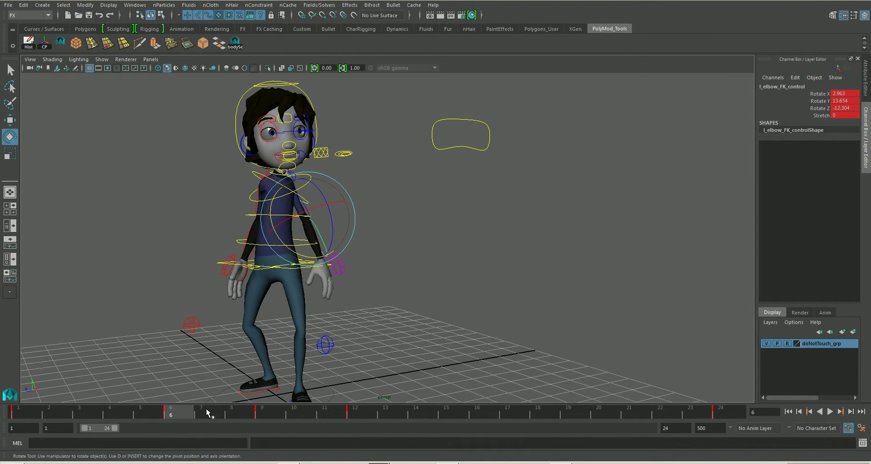
{"action": "key", "text": "alt+v"}
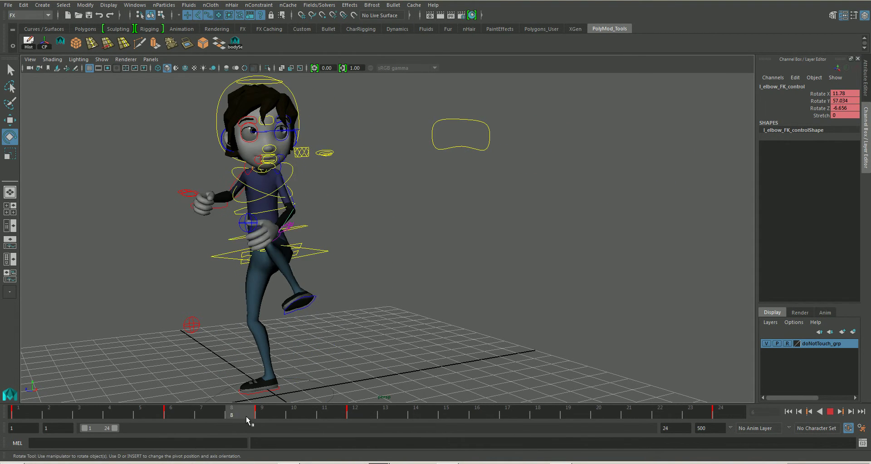
{"action": "left_click_drag", "start_coordinate": [112, 413], "coordinate": [167, 416]}
{"action": "middle_click_drag", "start_coordinate": [348, 314], "coordinate": [370, 310], "text": "alt"}
{"action": "left_click", "coordinate": [389, 300]}
{"action": "left_click_drag", "start_coordinate": [390, 300], "coordinate": [338, 244], "text": "alt"}
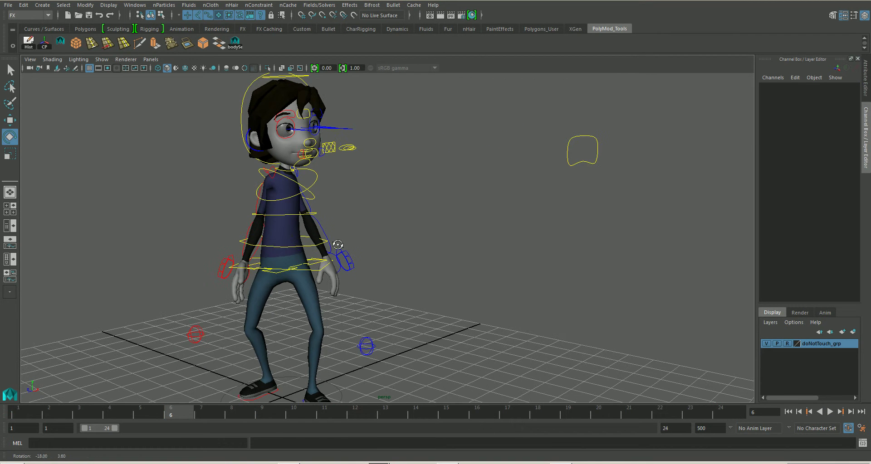
Step: Rotate the chest control at frame 6 to about 10.6, 11.1 and -2.2 degrees in X, Y and Z
{"action": "left_click", "coordinate": [287, 197]}
{"action": "mouse_move", "coordinate": [287, 208]}
{"action": "left_mouse_down"}
{"action": "mouse_move", "coordinate": [278, 217]}
{"action": "mouse_move", "coordinate": [282, 225]}
{"action": "mouse_move", "coordinate": [274, 204]}
{"action": "left_mouse_up"}
{"action": "left_click", "coordinate": [375, 254]}
{"action": "left_click", "coordinate": [284, 218]}
{"action": "left_click", "coordinate": [367, 230]}
{"action": "left_click", "coordinate": [288, 199]}
{"action": "left_click_drag", "start_coordinate": [361, 234], "coordinate": [311, 224], "text": "alt"}
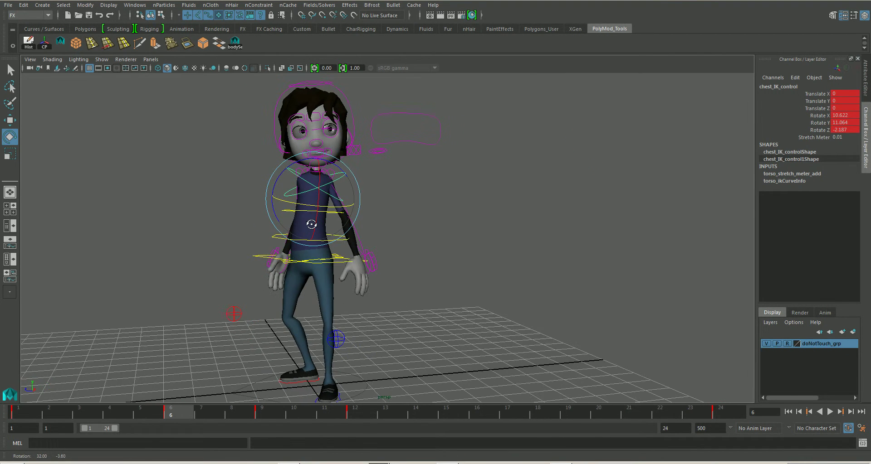
{"action": "left_click", "coordinate": [350, 249]}
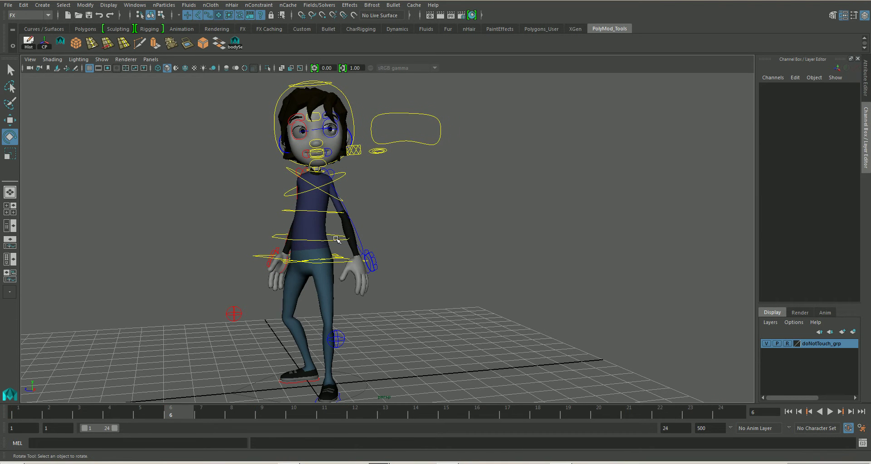
Step: Rotate the lower torso control at frame 6 to about 6.5, 11.6 and 0.4 degrees, and the upper torso to about -3.9, 19.5 and -0.1
{"action": "left_click", "coordinate": [337, 240]}
{"action": "left_click_drag", "start_coordinate": [297, 257], "coordinate": [287, 217]}
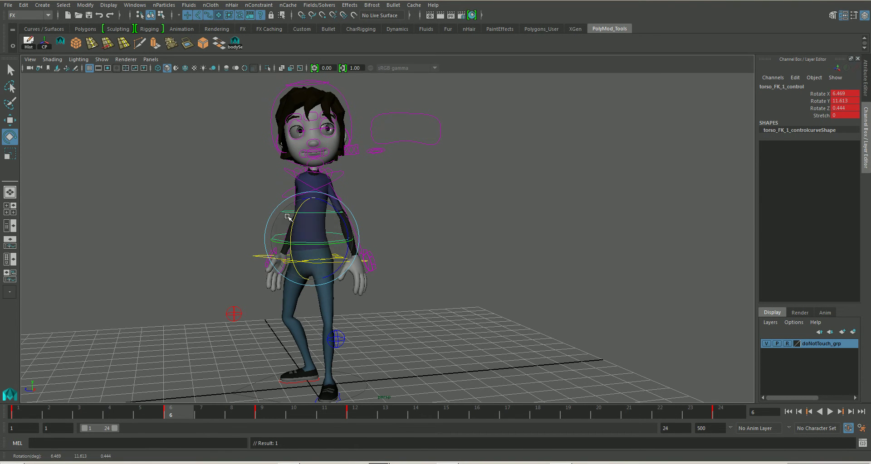
{"action": "left_click", "coordinate": [394, 214]}
{"action": "left_click", "coordinate": [293, 212]}
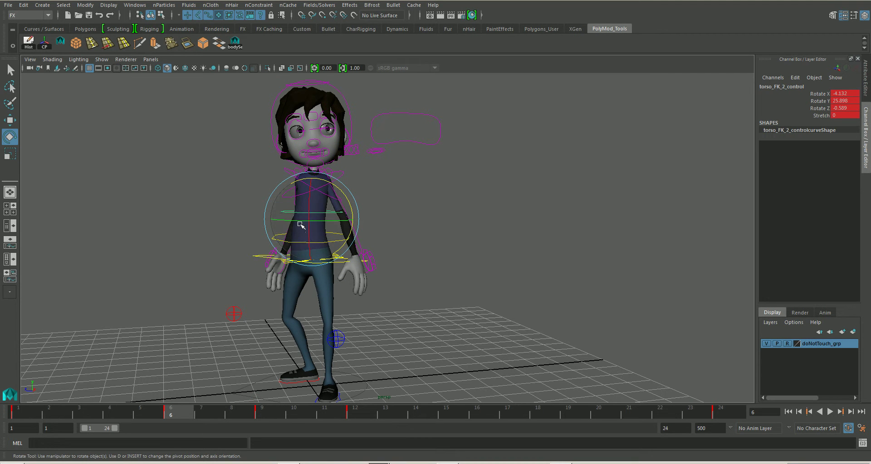
{"action": "left_click_drag", "start_coordinate": [302, 222], "coordinate": [375, 222]}
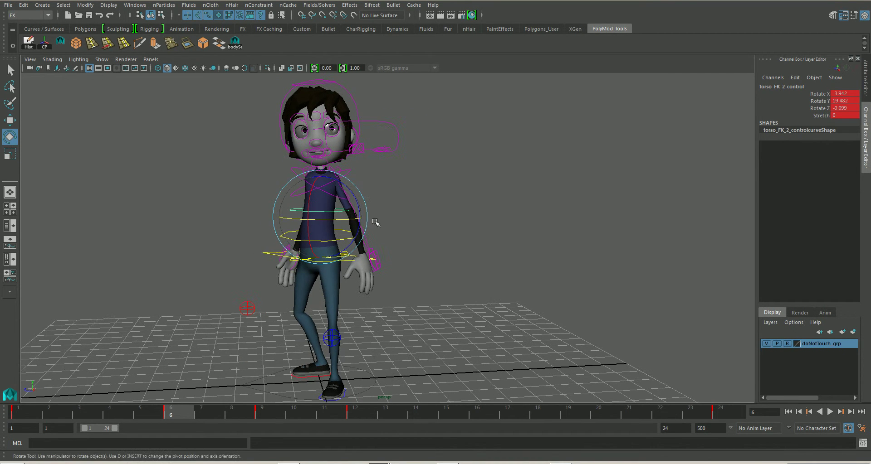
Step: Adjust the head control's rotation at frame 6 to suit the twisted torso
{"action": "left_click", "coordinate": [355, 106]}
{"action": "mouse_move", "coordinate": [315, 136]}
{"action": "left_mouse_down"}
{"action": "mouse_move", "coordinate": [339, 163]}
{"action": "mouse_move", "coordinate": [321, 146]}
{"action": "left_mouse_up"}
{"action": "left_click_drag", "start_coordinate": [334, 242], "coordinate": [369, 278], "text": "alt"}
{"action": "left_click", "coordinate": [369, 278]}
Step: Bend the upper body further forward at frame 6 with the upper torso and chest controls, bringing the chest to about 17.7 degrees in X
{"action": "left_click", "coordinate": [312, 185]}
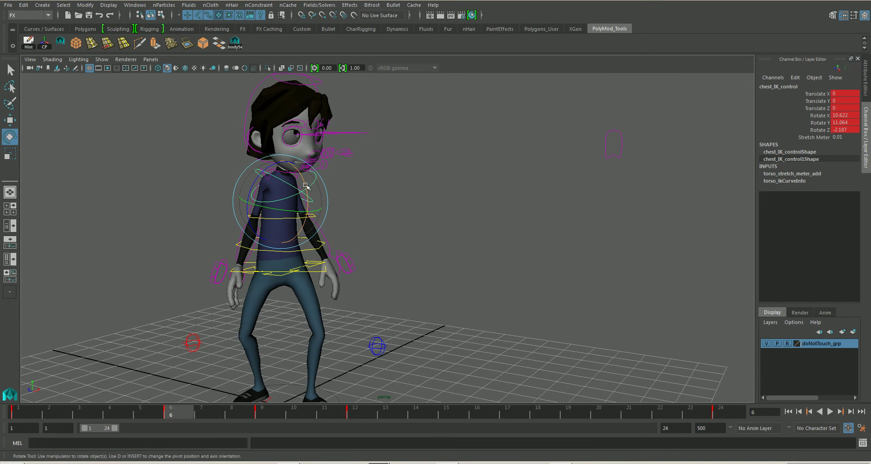
{"action": "left_click_drag", "start_coordinate": [312, 184], "coordinate": [306, 190]}
{"action": "left_click", "coordinate": [313, 209]}
{"action": "left_click", "coordinate": [310, 217]}
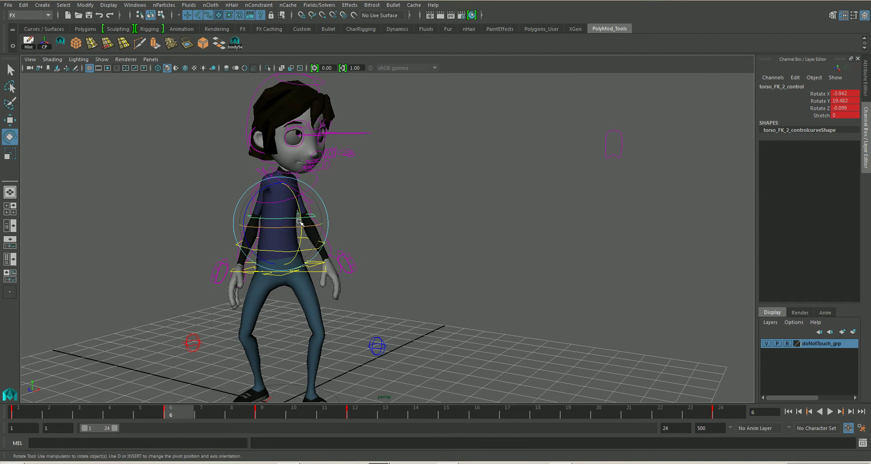
{"action": "left_click_drag", "start_coordinate": [301, 221], "coordinate": [338, 223]}
{"action": "left_click", "coordinate": [350, 194]}
{"action": "left_click", "coordinate": [304, 189]}
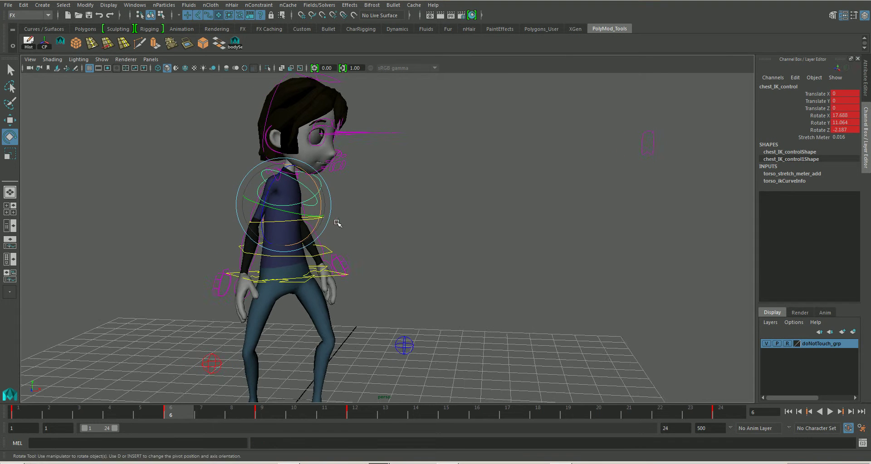
{"action": "right_click_drag", "start_coordinate": [338, 223], "coordinate": [346, 255], "text": "alt"}
{"action": "left_click_drag", "start_coordinate": [346, 254], "coordinate": [286, 294], "text": "alt"}
{"action": "mouse_move", "coordinate": [184, 409]}
{"action": "left_mouse_down"}
{"action": "mouse_move", "coordinate": [131, 410]}
{"action": "mouse_move", "coordinate": [332, 417]}
{"action": "mouse_move", "coordinate": [113, 414]}
{"action": "mouse_move", "coordinate": [240, 413]}
{"action": "mouse_move", "coordinate": [155, 414]}
{"action": "mouse_move", "coordinate": [174, 414]}
{"action": "left_mouse_up"}
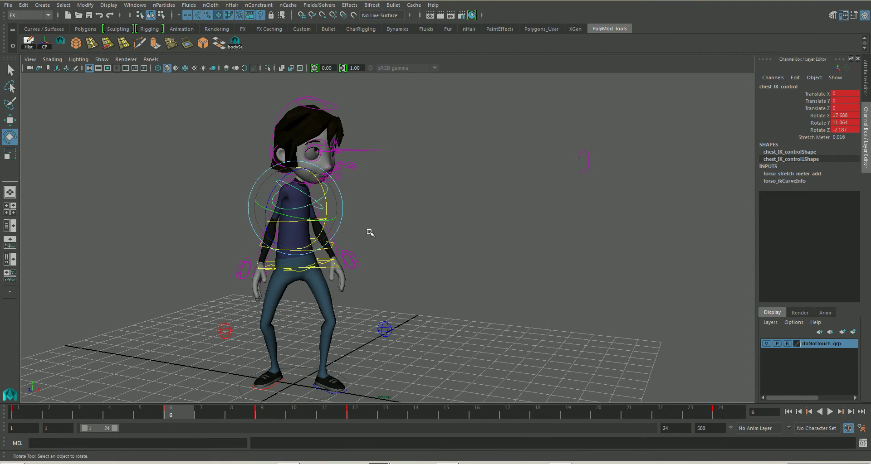
Step: Adjust the bend of both torso controls at frame 6 and rotate the chest control to about 23.8 degrees in X
{"action": "left_click", "coordinate": [321, 250]}
{"action": "left_click_drag", "start_coordinate": [310, 246], "coordinate": [310, 242]}
{"action": "left_click", "coordinate": [324, 217]}
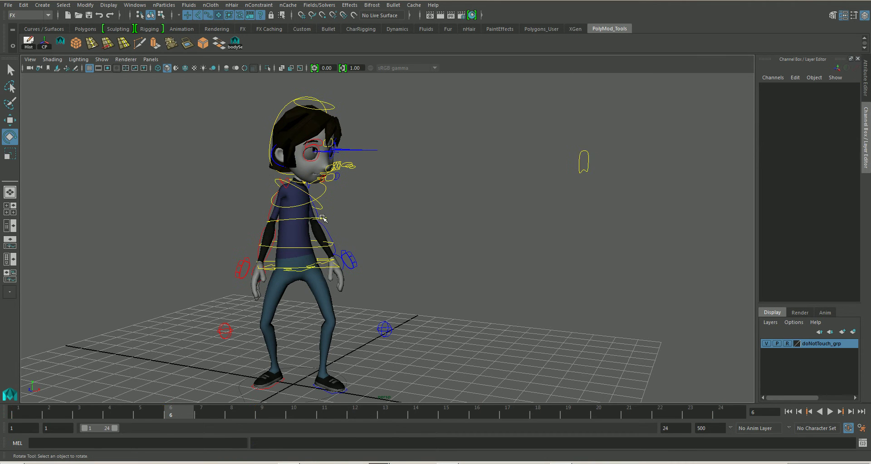
{"action": "left_click", "coordinate": [322, 218]}
{"action": "left_click_drag", "start_coordinate": [315, 221], "coordinate": [359, 218]}
{"action": "left_click", "coordinate": [326, 210]}
{"action": "left_click", "coordinate": [326, 210]}
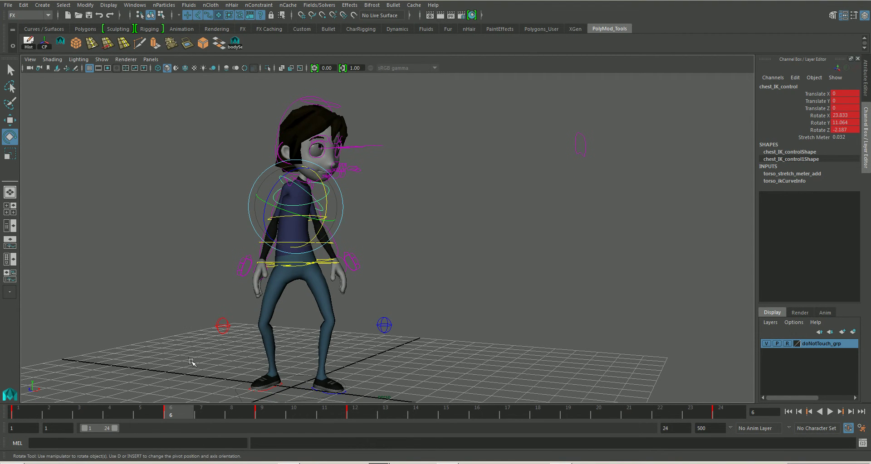
Step: Copy the keys of all body controls from frame 1 and paste them at frame 3
{"action": "left_click_drag", "start_coordinate": [180, 416], "coordinate": [26, 412]}
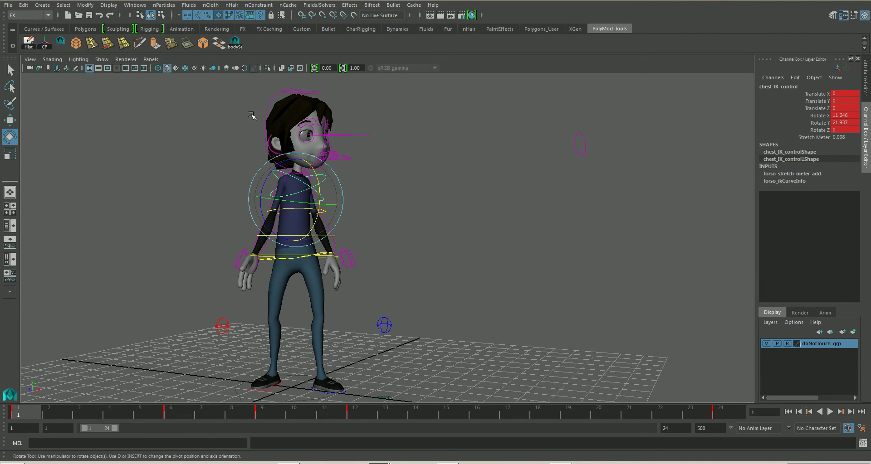
{"action": "left_click", "coordinate": [235, 43]}
{"action": "right_click", "coordinate": [31, 411]}
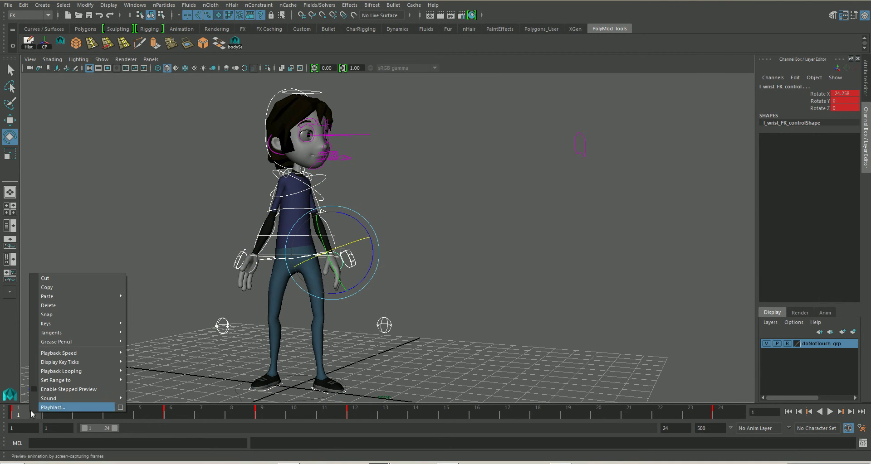
{"action": "left_click", "coordinate": [61, 287]}
{"action": "left_click_drag", "start_coordinate": [24, 413], "coordinate": [81, 412]}
{"action": "right_click", "coordinate": [82, 413]}
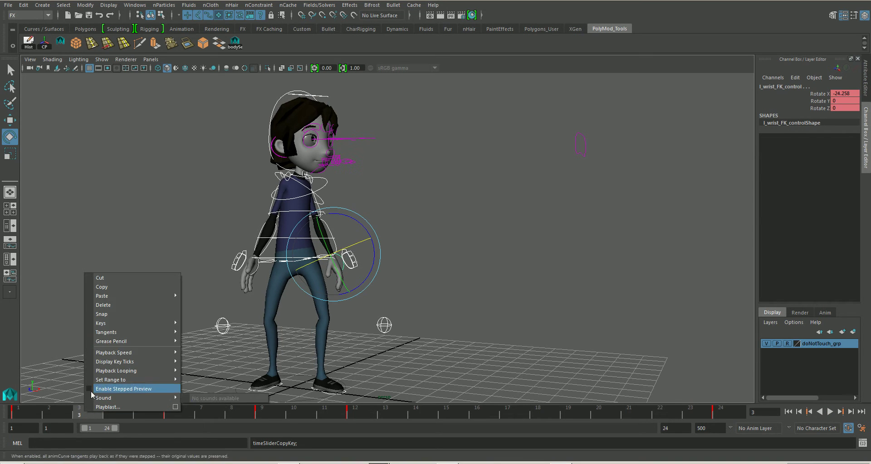
{"action": "mouse_move", "coordinate": [103, 298]}
{"action": "left_click", "coordinate": [198, 304]}
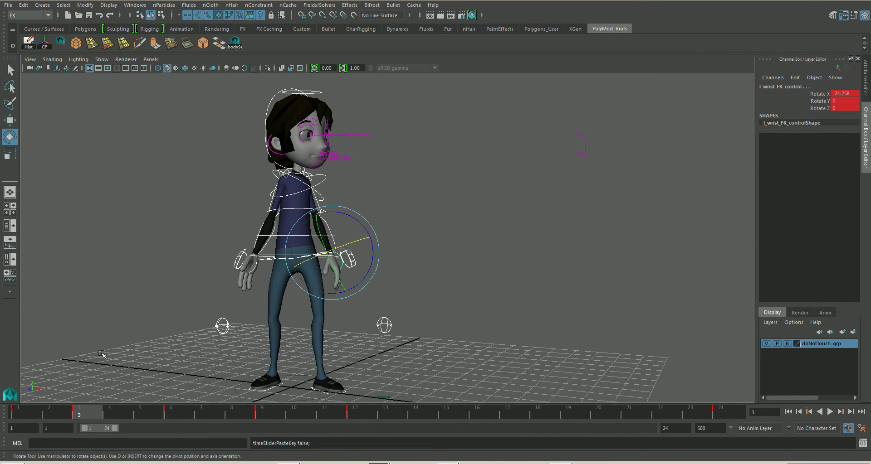
{"action": "left_click", "coordinate": [100, 376]}
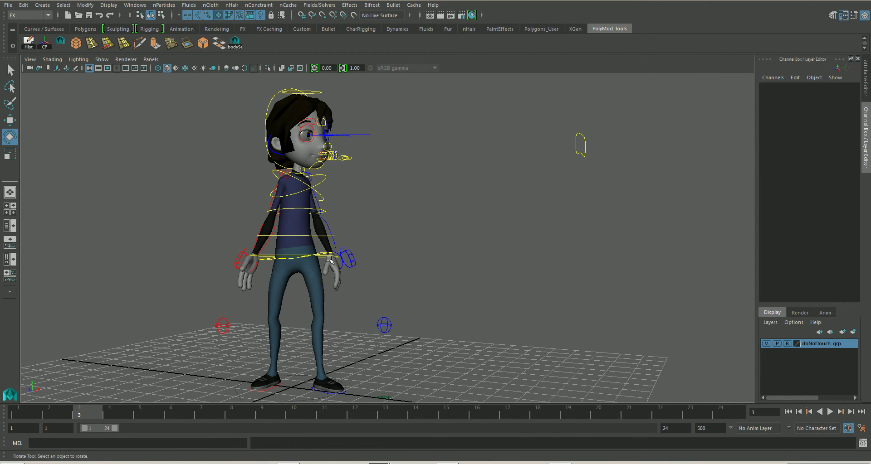
Step: Move the body control slightly upward at frame 3 so the legs straighten
{"action": "left_click", "coordinate": [285, 257]}
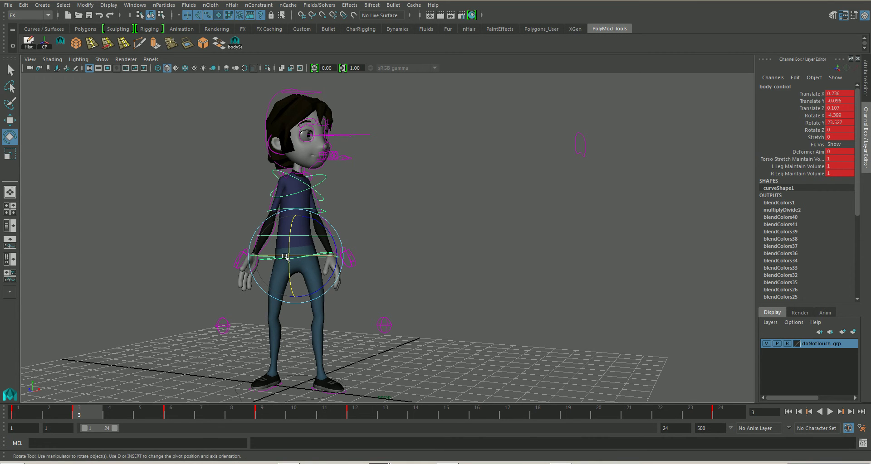
{"action": "key", "text": "w"}
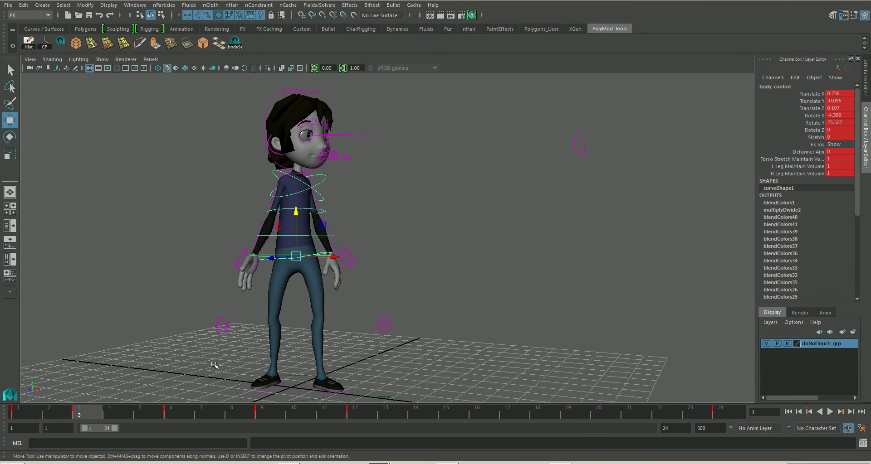
{"action": "left_click_drag", "start_coordinate": [297, 224], "coordinate": [298, 219]}
{"action": "left_click", "coordinate": [352, 220]}
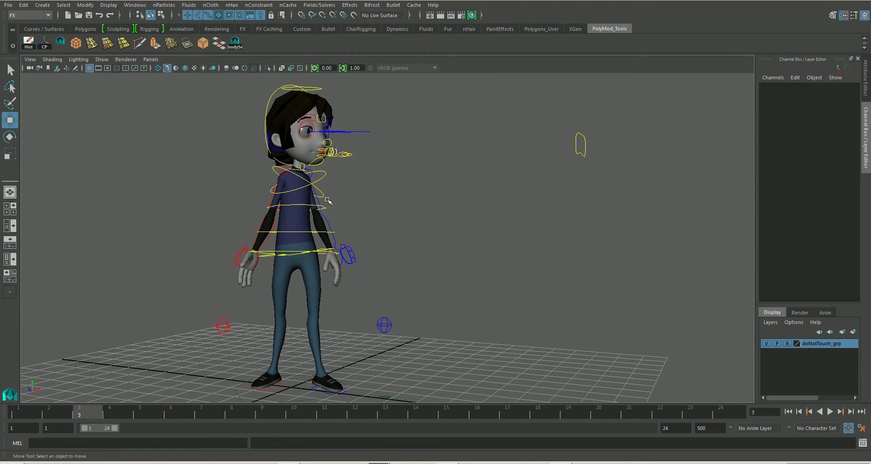
Step: Rotate the lower torso control at frame 3 to about 4.7 degrees in X and the chest control to about 6.9 degrees in X
{"action": "left_click_drag", "start_coordinate": [371, 241], "coordinate": [314, 241], "text": "alt"}
{"action": "left_click", "coordinate": [317, 239]}
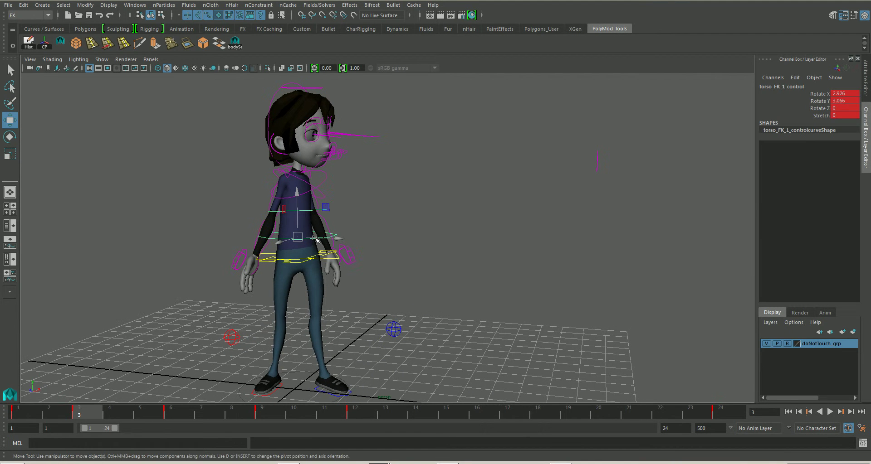
{"action": "key", "text": "e"}
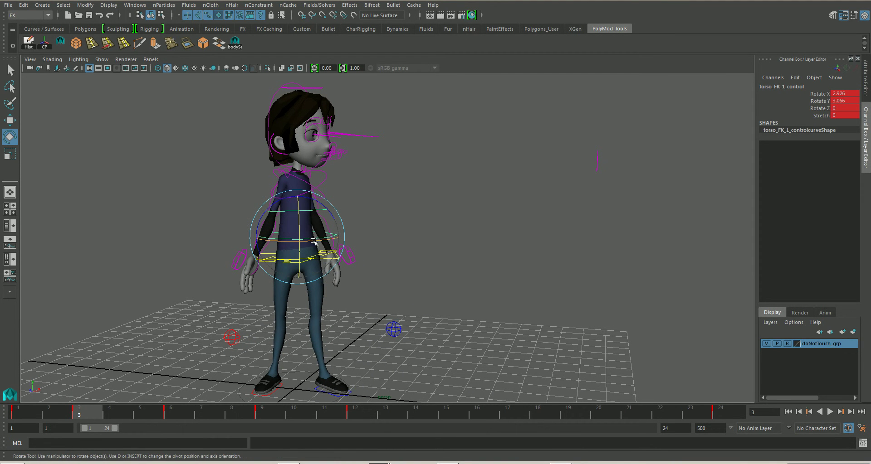
{"action": "left_click_drag", "start_coordinate": [313, 240], "coordinate": [299, 235]}
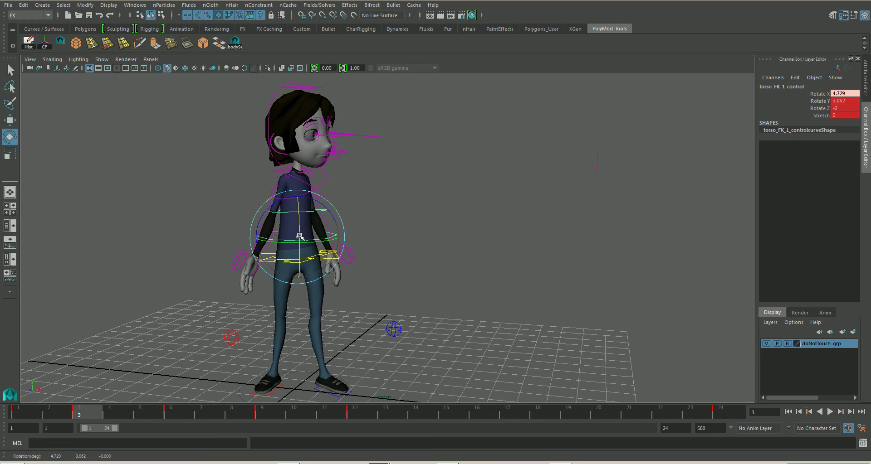
{"action": "left_click", "coordinate": [323, 190]}
{"action": "left_click", "coordinate": [322, 185]}
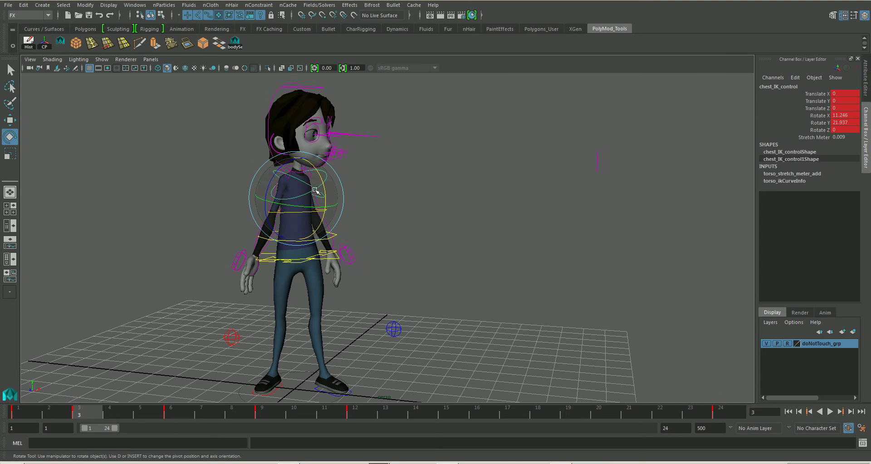
{"action": "left_click_drag", "start_coordinate": [317, 195], "coordinate": [326, 188]}
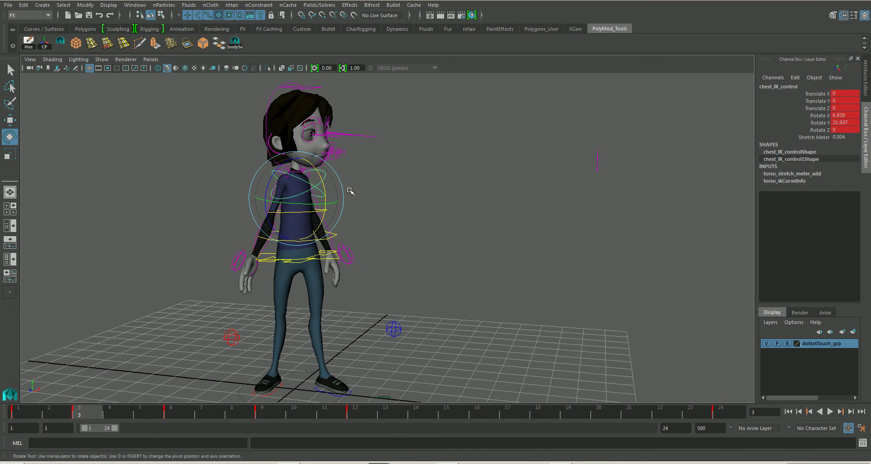
Step: Rotate the head control at frame 3 to about 20.5, 77.6 and 20.3 degrees in X, Y and Z, checking the motion around that frame
{"action": "left_click", "coordinate": [350, 190]}
{"action": "left_click", "coordinate": [267, 117]}
{"action": "left_click_drag", "start_coordinate": [320, 139], "coordinate": [325, 134]}
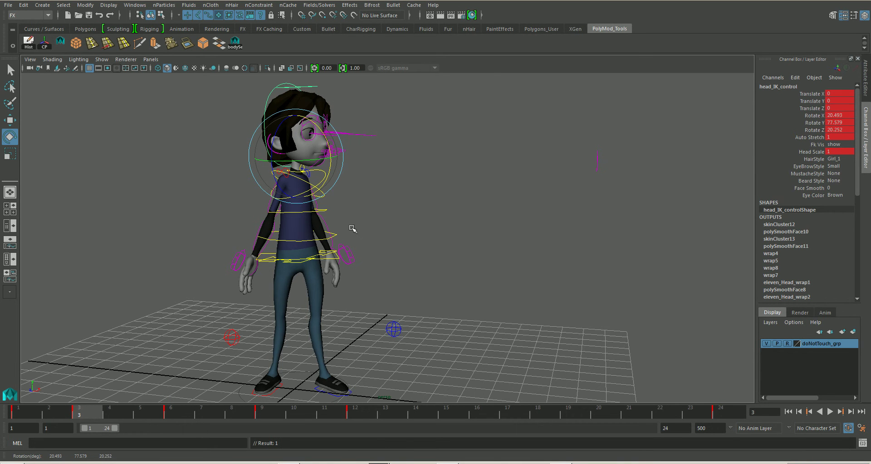
{"action": "left_click_drag", "start_coordinate": [83, 412], "coordinate": [115, 422]}
{"action": "left_click_drag", "start_coordinate": [150, 423], "coordinate": [85, 418]}
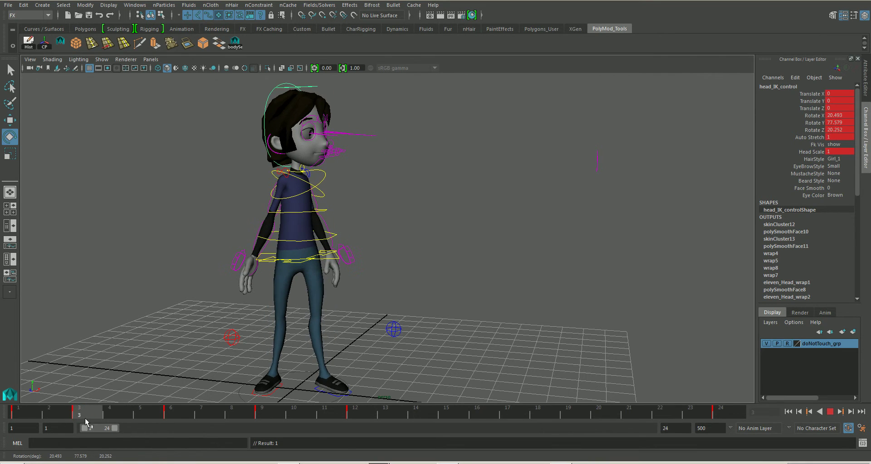
Step: Rotate both upper arm controls slightly at frame 3 to adjust how the arms hang beside the body
{"action": "left_click", "coordinate": [268, 208]}
{"action": "left_click_drag", "start_coordinate": [317, 173], "coordinate": [324, 179]}
{"action": "left_click", "coordinate": [330, 205]}
{"action": "left_click", "coordinate": [317, 205]}
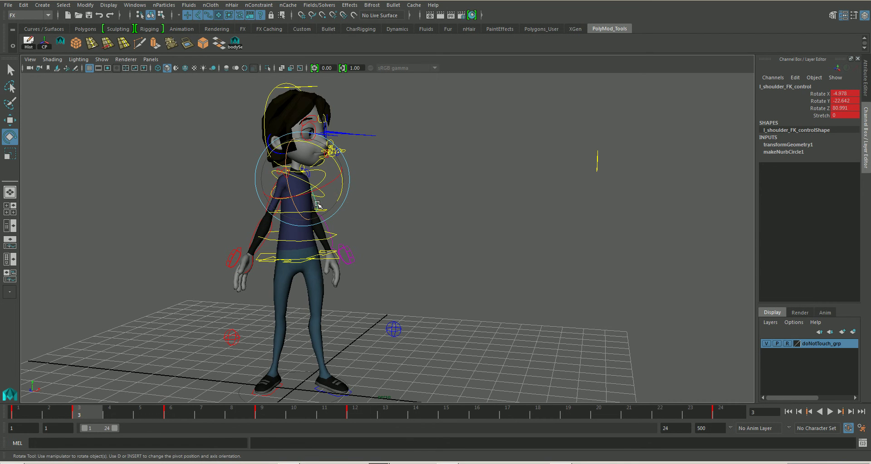
{"action": "left_click", "coordinate": [286, 170]}
{"action": "left_click_drag", "start_coordinate": [287, 171], "coordinate": [288, 175]}
{"action": "left_click", "coordinate": [405, 240]}
Step: Adjust the shoulder pose with the clavicle controls at frame 3
{"action": "right_click_drag", "start_coordinate": [299, 200], "coordinate": [362, 253], "text": "alt"}
{"action": "middle_click_drag", "start_coordinate": [270, 192], "coordinate": [307, 287], "text": "alt"}
{"action": "right_click_drag", "start_coordinate": [307, 288], "coordinate": [404, 322], "text": "alt"}
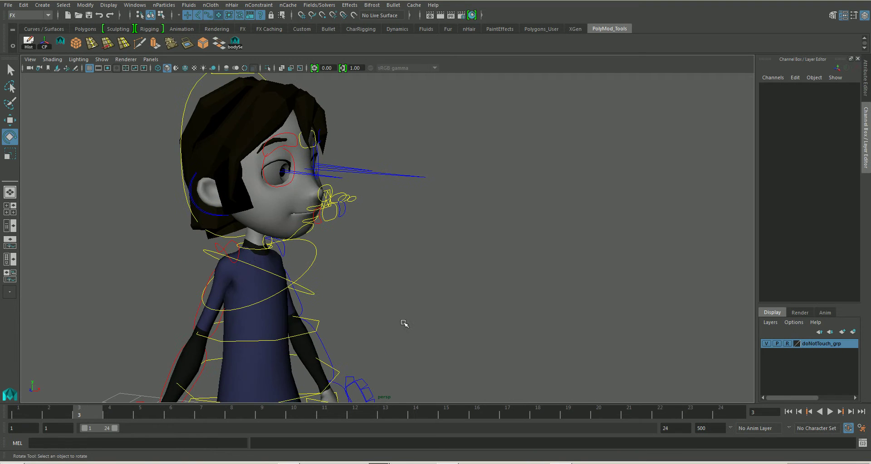
{"action": "left_click", "coordinate": [223, 249]}
{"action": "left_click_drag", "start_coordinate": [239, 242], "coordinate": [256, 249]}
{"action": "left_click", "coordinate": [288, 247]}
{"action": "left_click", "coordinate": [281, 246]}
{"action": "right_click_drag", "start_coordinate": [308, 297], "coordinate": [261, 260], "text": "alt"}
{"action": "middle_click_drag", "start_coordinate": [333, 311], "coordinate": [293, 250], "text": "alt"}
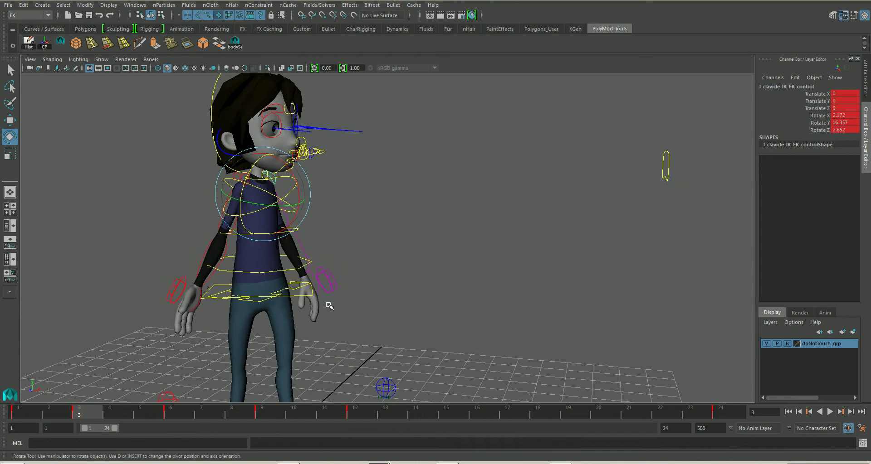
{"action": "right_click_drag", "start_coordinate": [330, 306], "coordinate": [268, 243], "text": "alt"}
{"action": "middle_click_drag", "start_coordinate": [319, 284], "coordinate": [292, 266], "text": "alt"}
{"action": "left_click", "coordinate": [347, 318]}
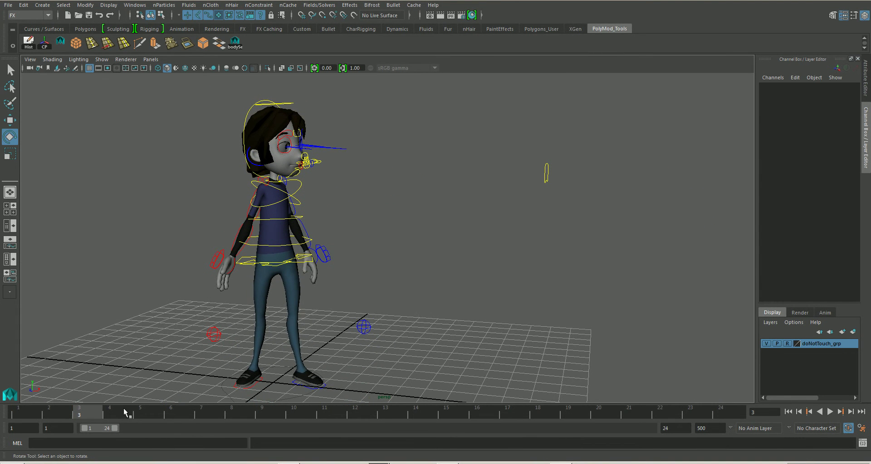
Step: Review the anticipation in playback and shift the body control at frame 6 to a Translate X of about 0.012
{"action": "key", "text": "alt+v"}
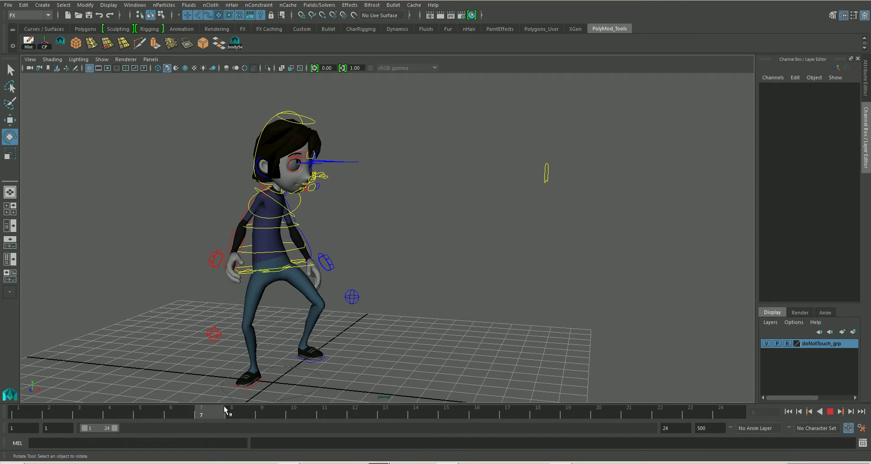
{"action": "left_click_drag", "start_coordinate": [38, 408], "coordinate": [184, 413]}
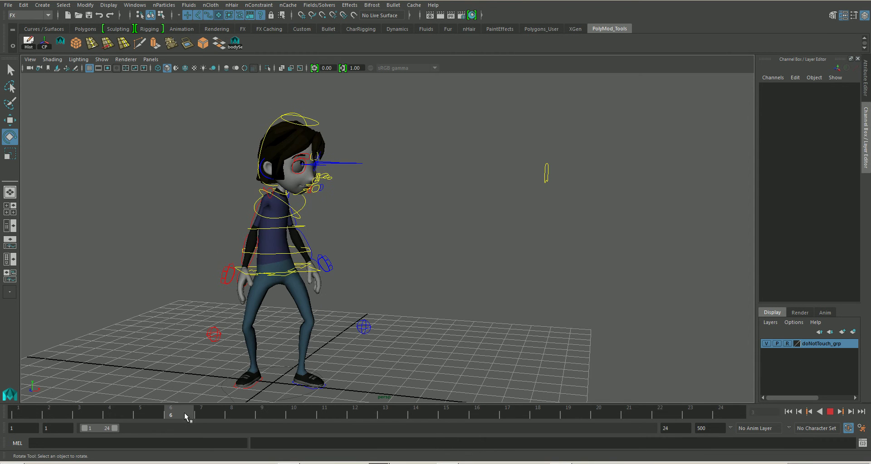
{"action": "left_click_drag", "start_coordinate": [355, 306], "coordinate": [326, 316], "text": "alt"}
{"action": "left_click", "coordinate": [325, 270]}
{"action": "key", "text": "w"}
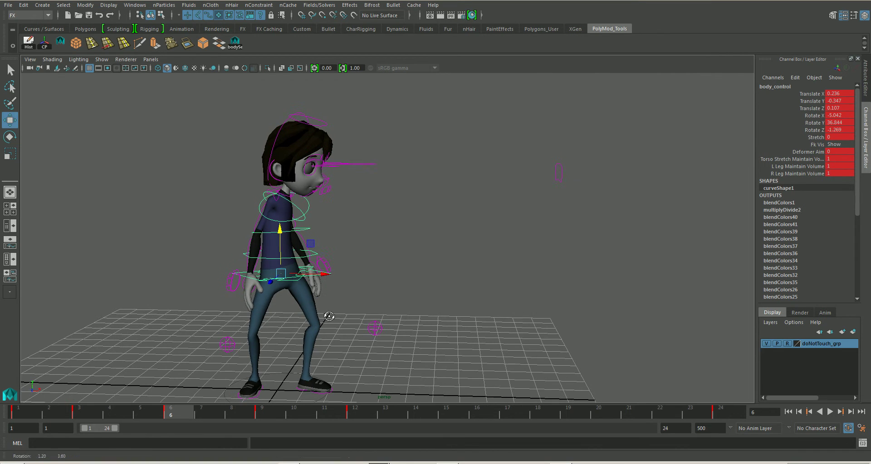
{"action": "left_click_drag", "start_coordinate": [321, 274], "coordinate": [315, 274]}
{"action": "left_click_drag", "start_coordinate": [324, 282], "coordinate": [328, 258], "text": "alt"}
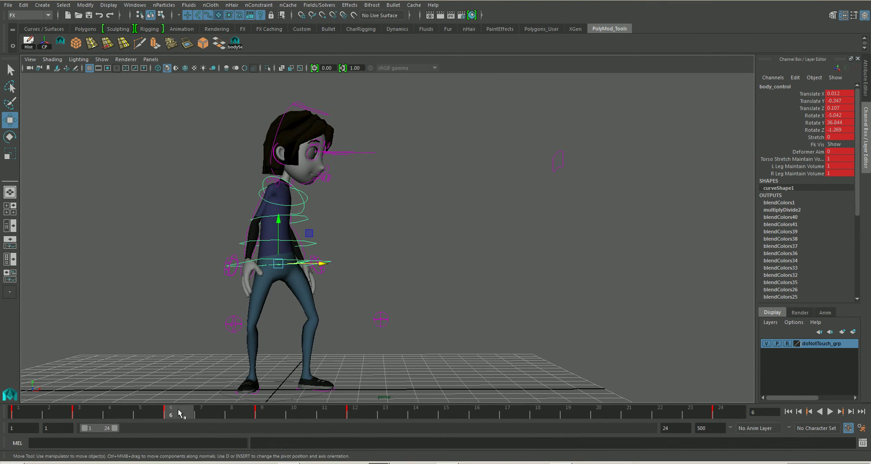
Step: Scrub and play the kick to review the motion from frame 6 through the full extension at frame 12
{"action": "left_click_drag", "start_coordinate": [178, 409], "coordinate": [265, 393]}
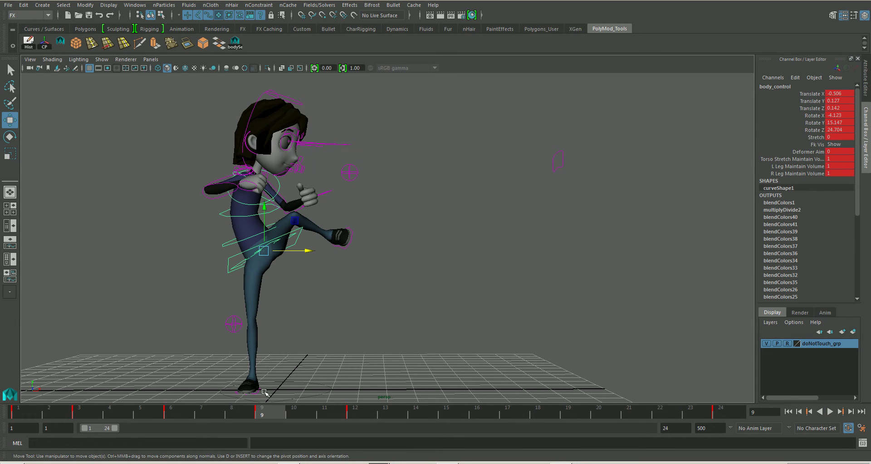
{"action": "key", "text": "alt+v"}
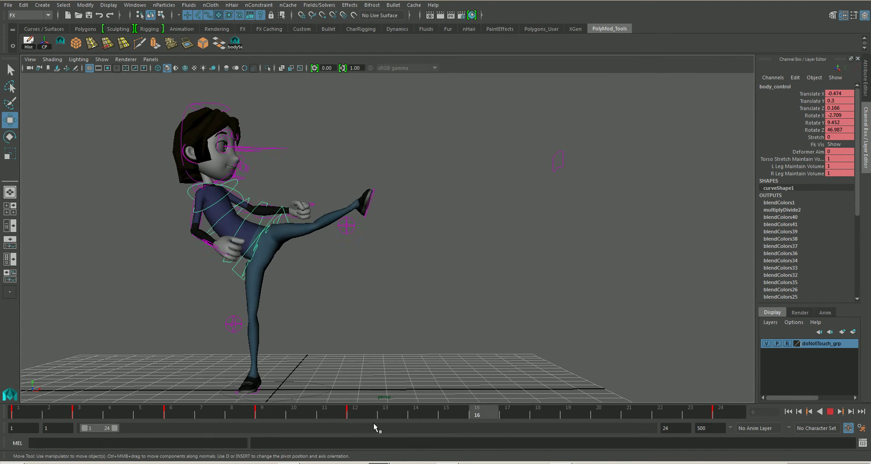
{"action": "mouse_move", "coordinate": [344, 412]}
{"action": "left_mouse_down"}
{"action": "mouse_move", "coordinate": [483, 423]}
{"action": "mouse_move", "coordinate": [358, 414]}
{"action": "left_mouse_up"}
{"action": "left_click_drag", "start_coordinate": [364, 346], "coordinate": [293, 338], "text": "alt"}
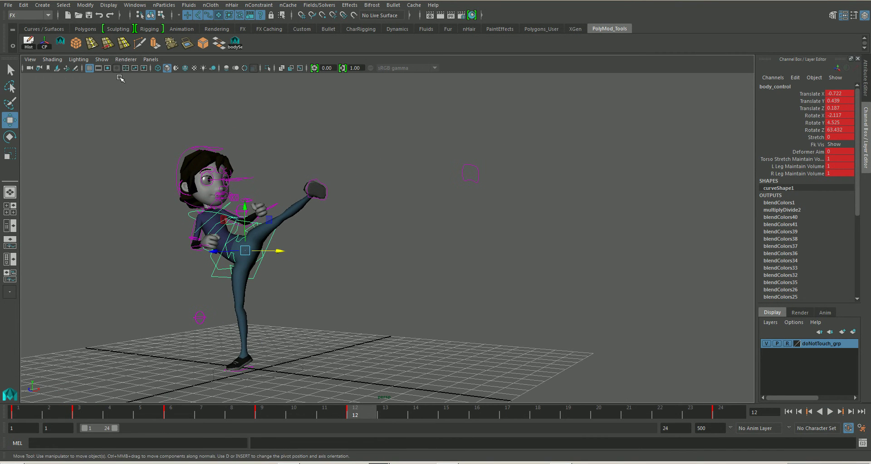
Step: Hide the NURBS curves in the viewport and play the kick without the rig controls visible
{"action": "left_click", "coordinate": [102, 60]}
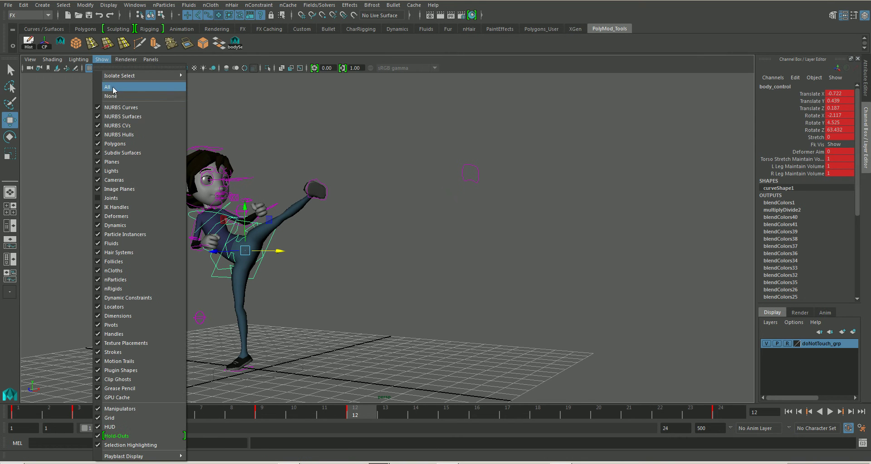
{"action": "left_click", "coordinate": [120, 107]}
{"action": "left_click_drag", "start_coordinate": [380, 283], "coordinate": [331, 287], "text": "alt"}
{"action": "key", "text": "alt+v"}
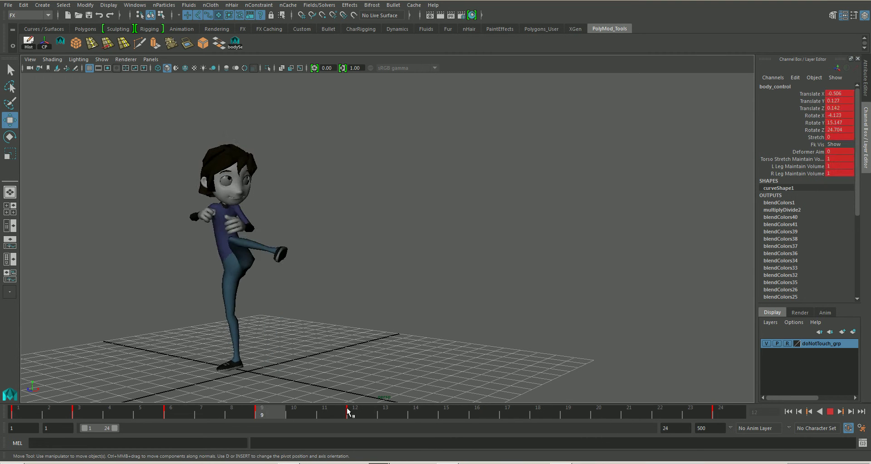
{"action": "key", "text": "alt+v"}
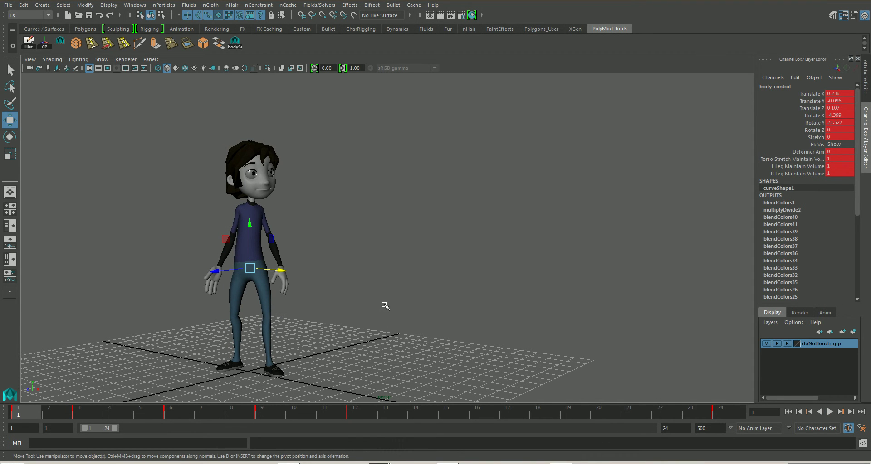
Step: Create a playblast of the kick animation and pause the resulting movie in the media player
{"action": "right_click", "coordinate": [448, 414]}
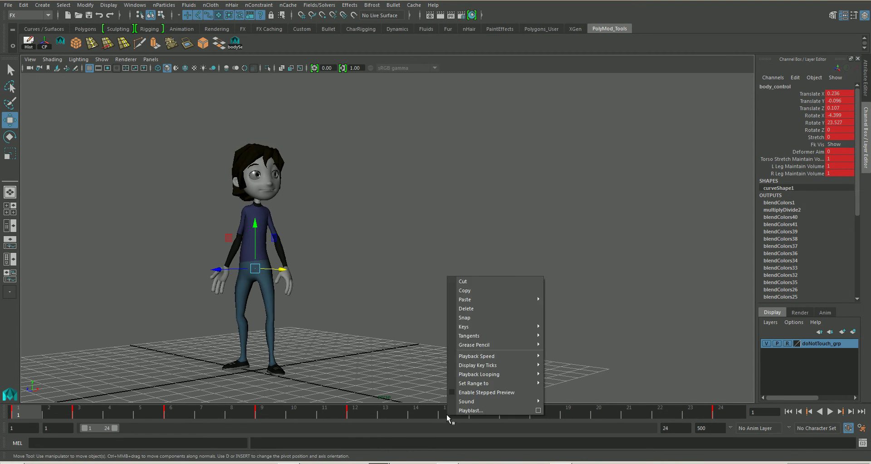
{"action": "left_click", "coordinate": [470, 411]}
{"action": "left_click", "coordinate": [420, 234]}
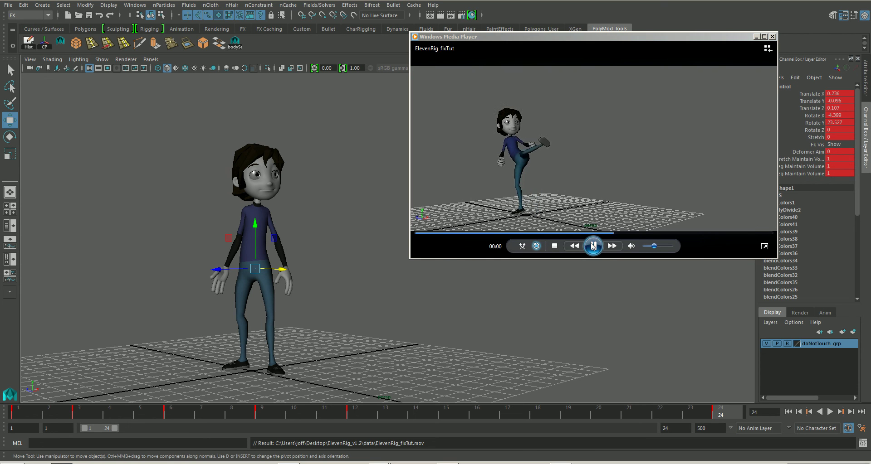
{"action": "left_click", "coordinate": [593, 247]}
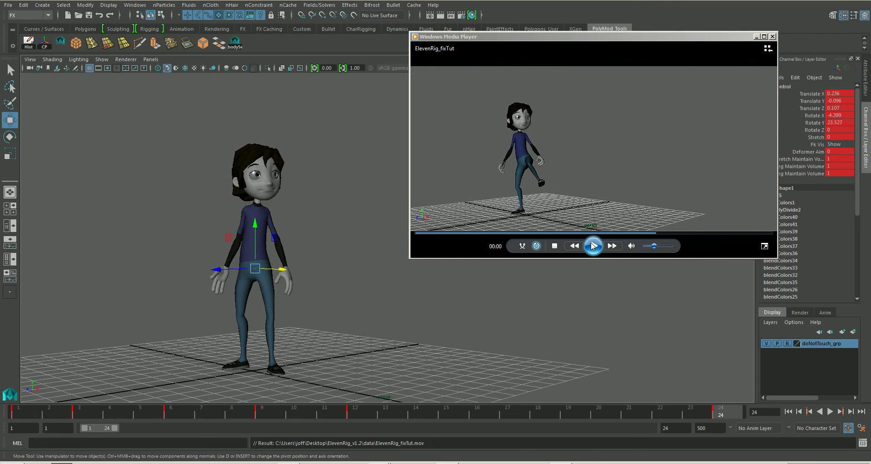